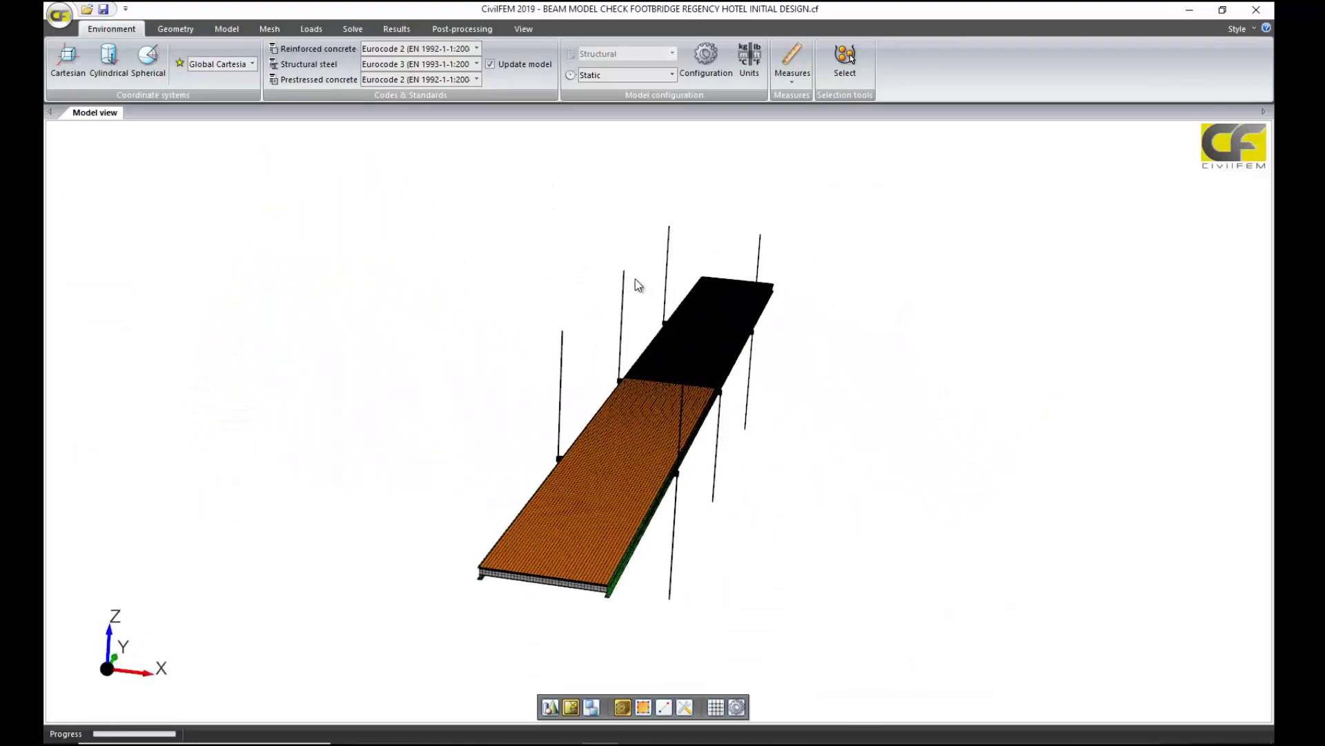
- Zoom into the hanger connection box and select the TRUSS 2 R UP hanger member
scroll(789, 373, up, 3)
scroll(789, 373, up, 6)
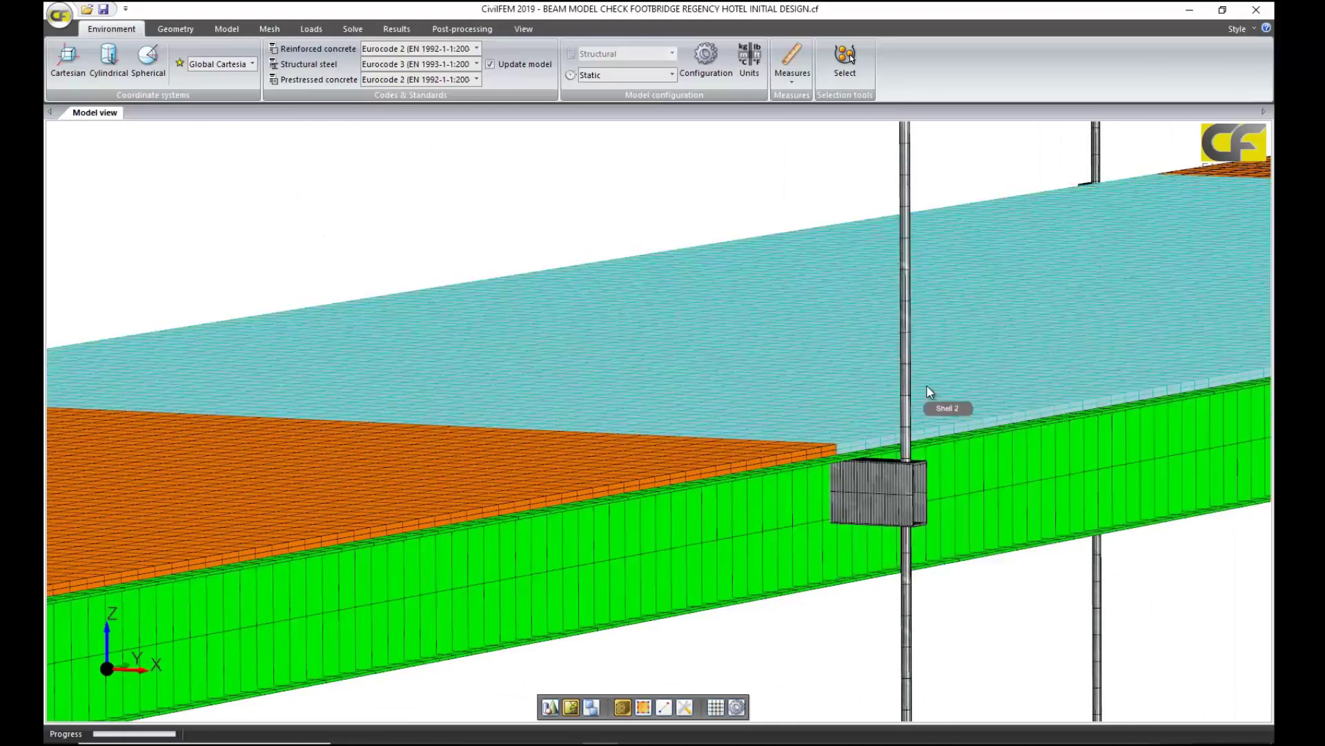
click(909, 310)
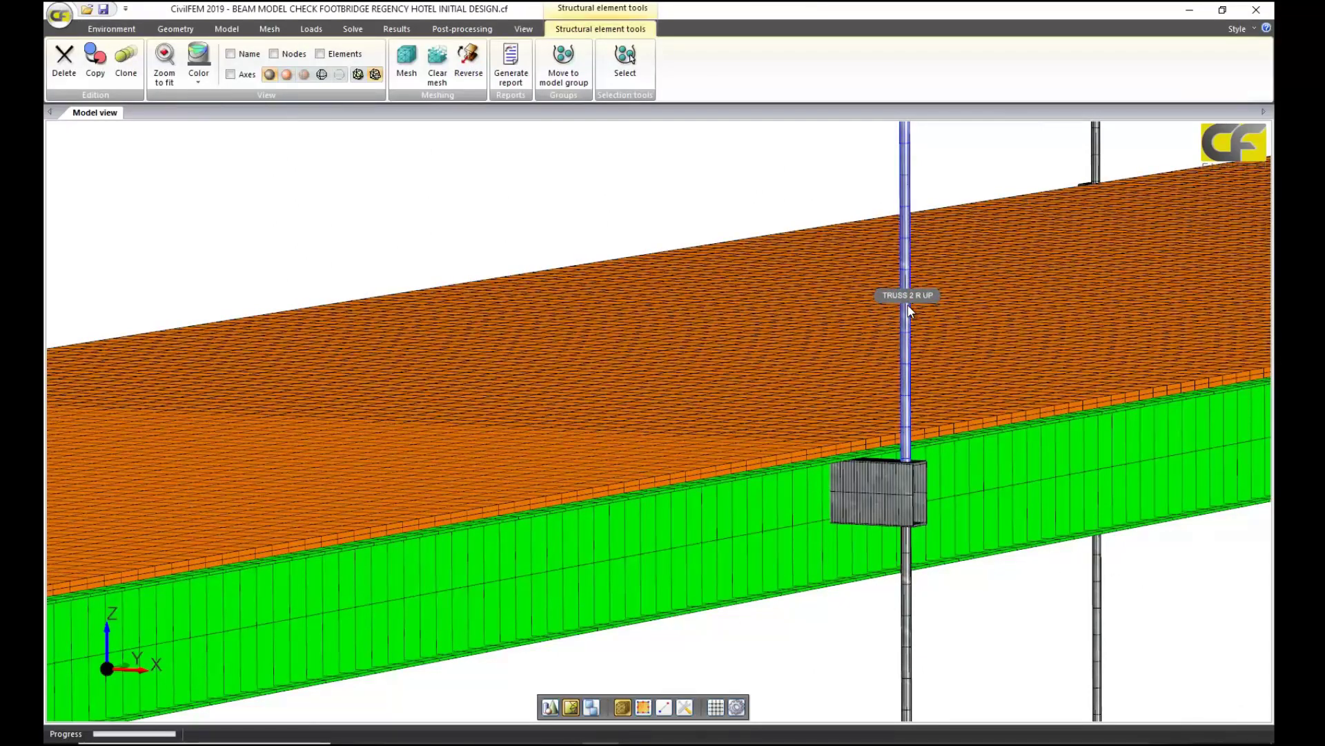
- Move along the deck edge and select the Beam 2 MC8X8.5 deck cross-beam
scroll(907, 305, down, 2)
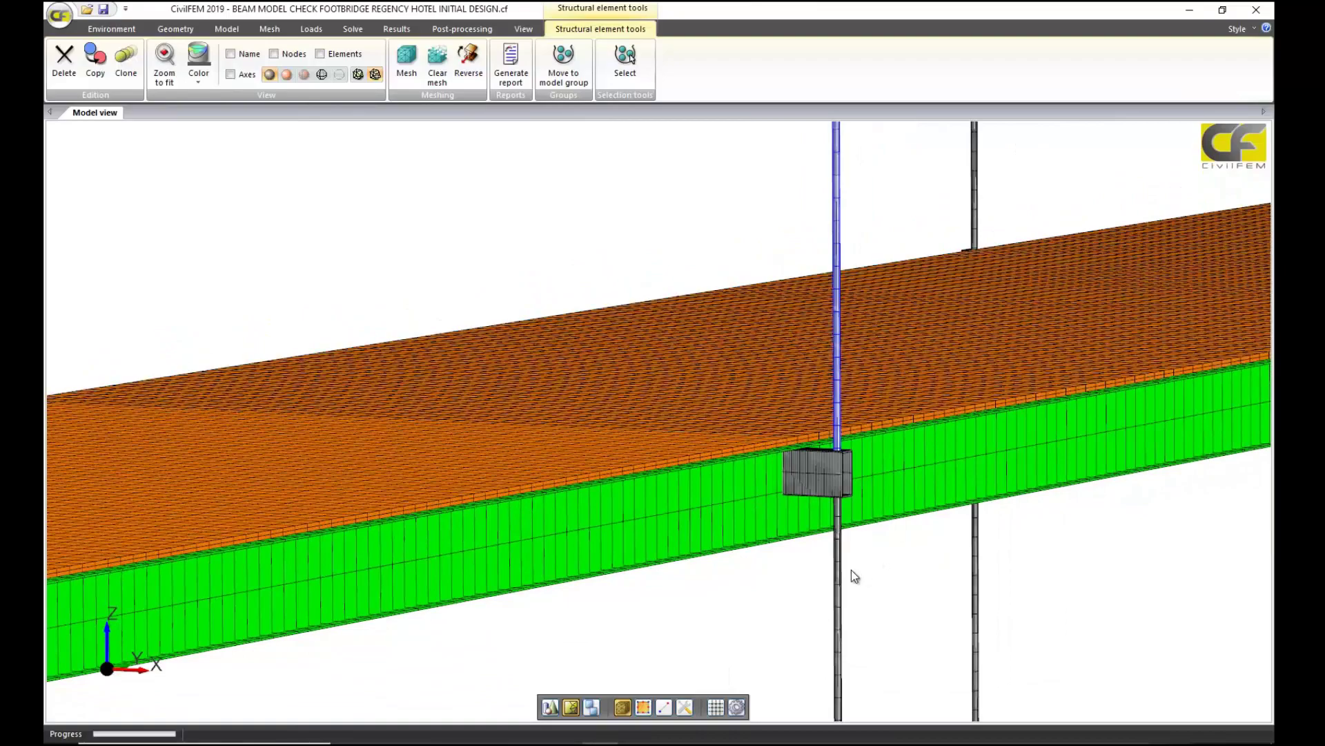
middle_drag(879, 594, 798, 541)
scroll(787, 518, up, 3)
scroll(545, 390, up, 5)
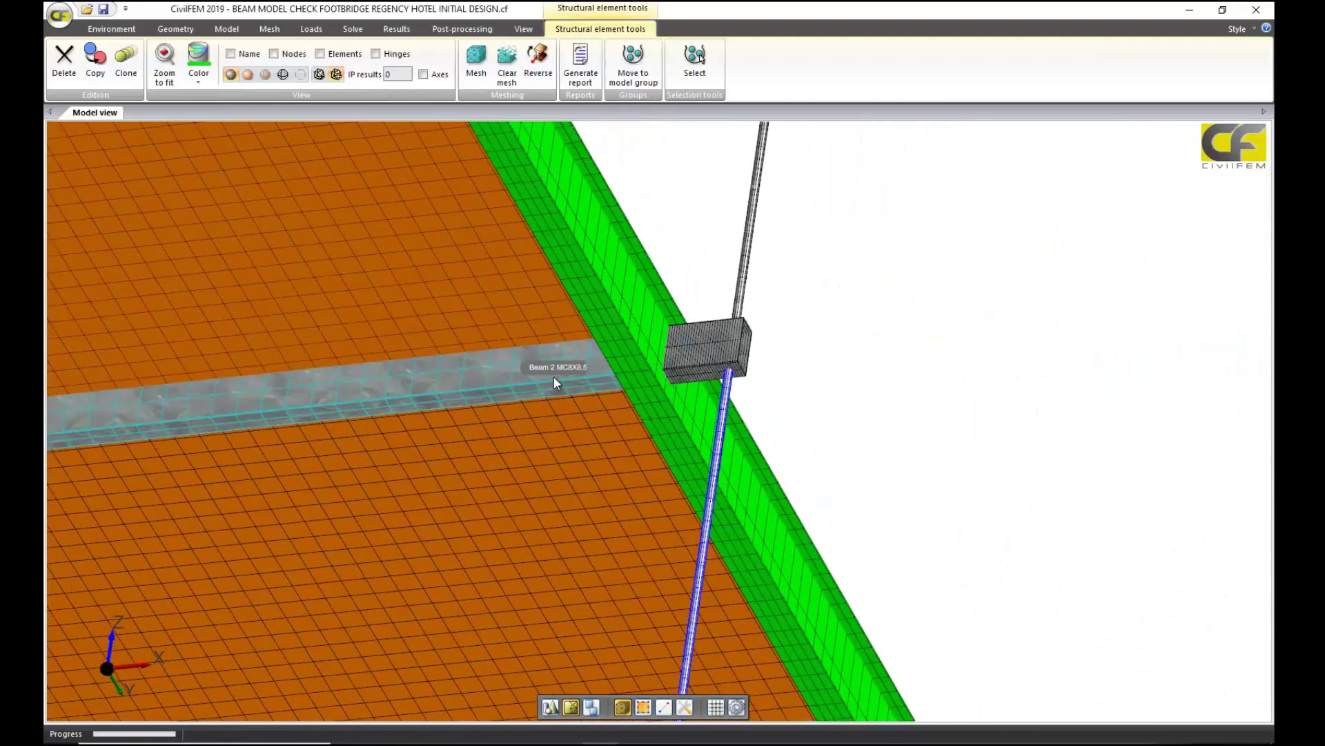
click(553, 376)
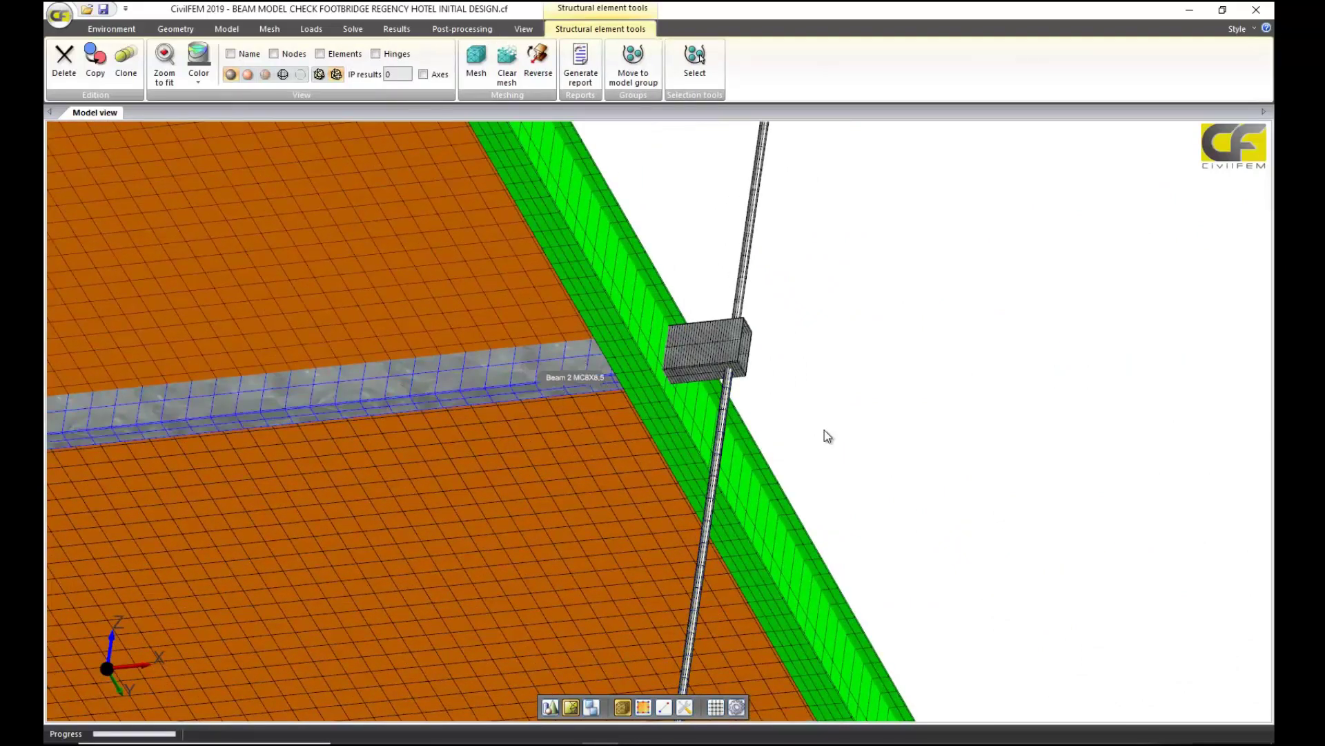
- Zoom out and rotate to show the whole footbridge
scroll(835, 431, down, 1)
scroll(853, 426, down, 2)
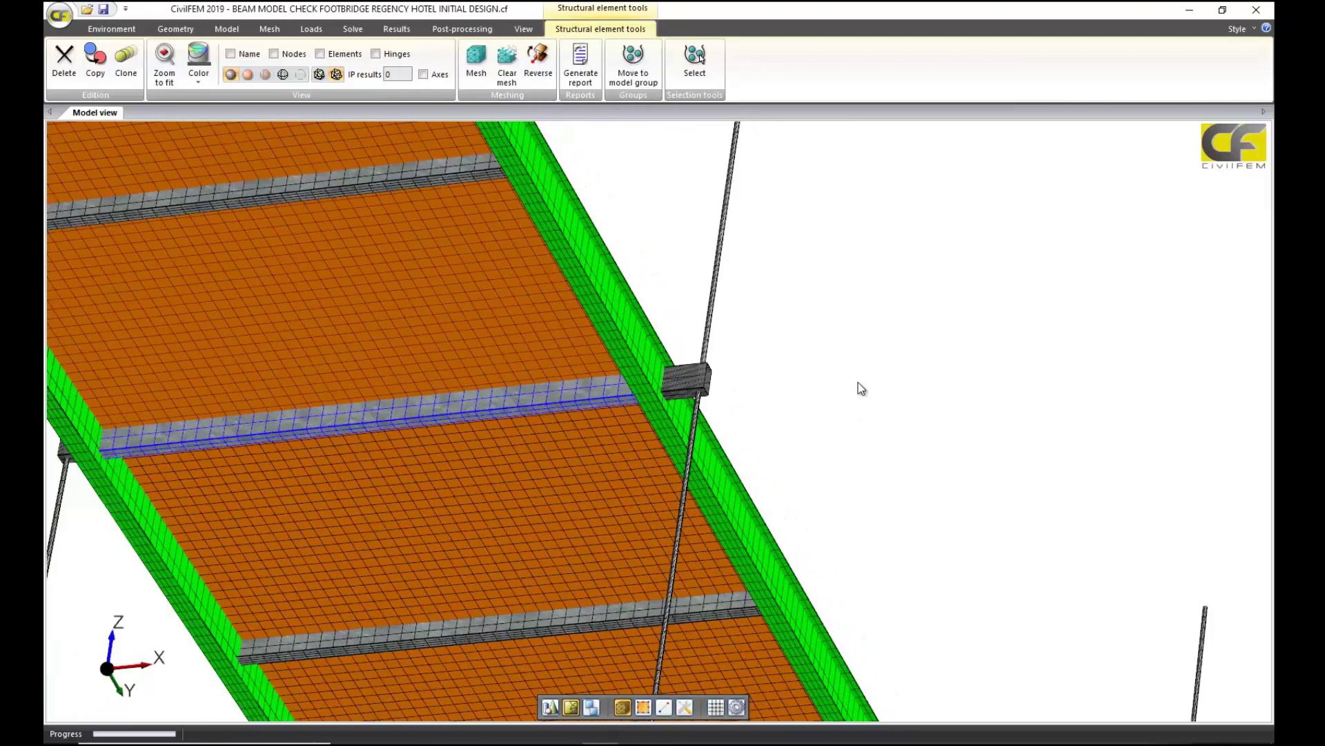
middle_drag(827, 415, 736, 281)
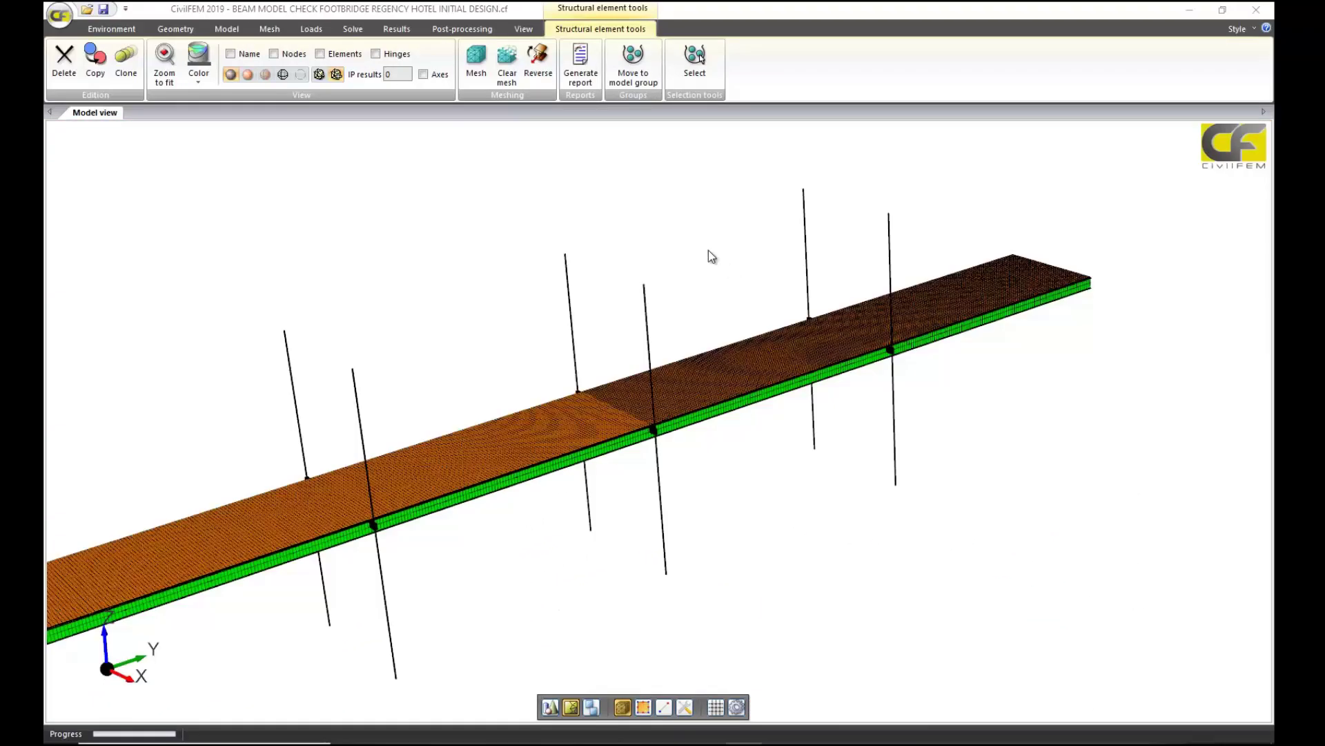
- Plot the SUPERFICIAL LOADS group as arrows with On mesh unticked
click(312, 29)
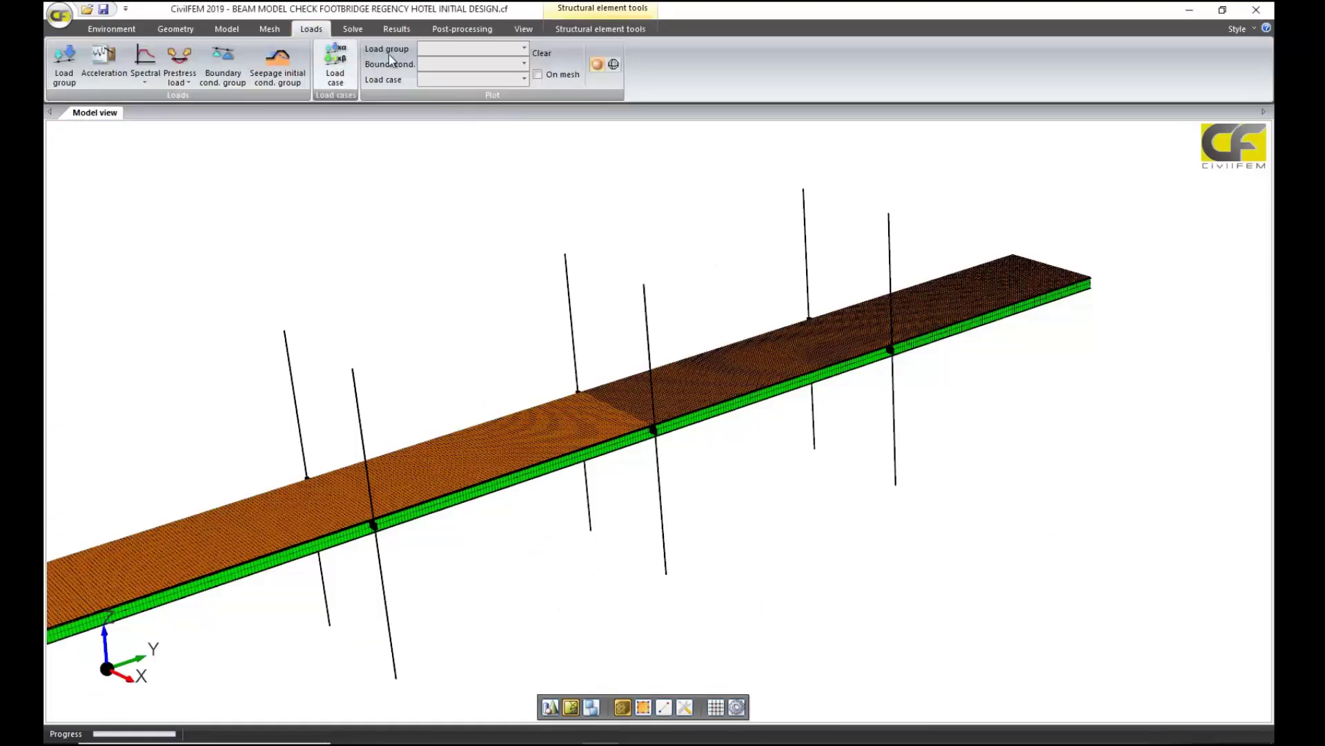
click(457, 49)
click(474, 113)
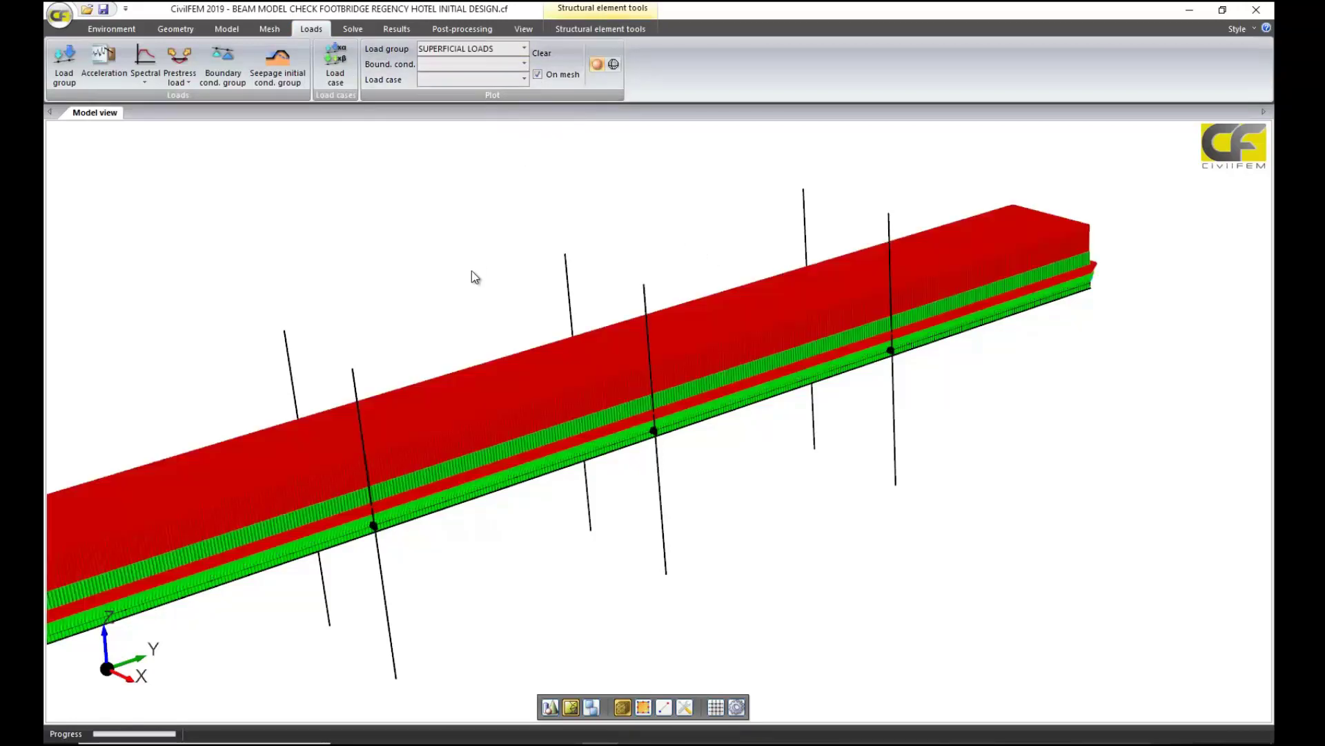
scroll(471, 270, down, 3)
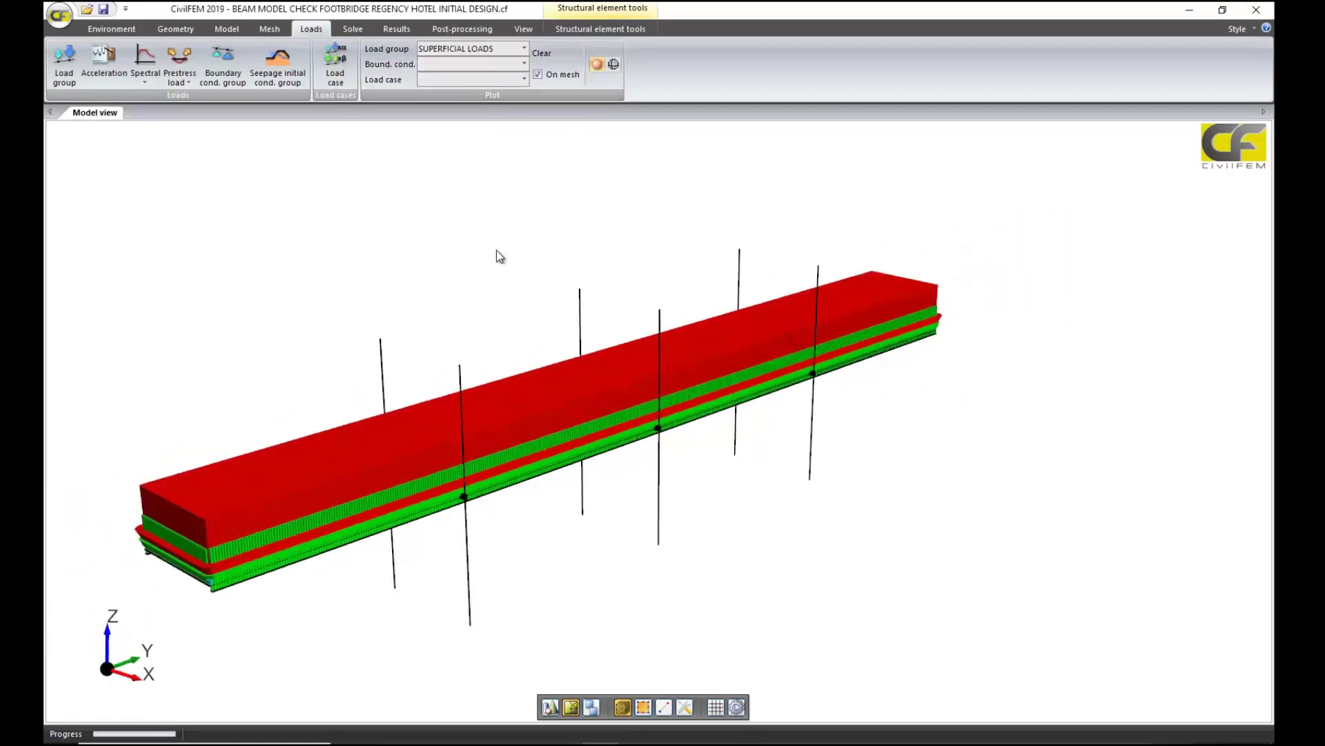
click(552, 77)
- Switch the plotted load group to SINGLE LOADS at the hanger joints
click(503, 48)
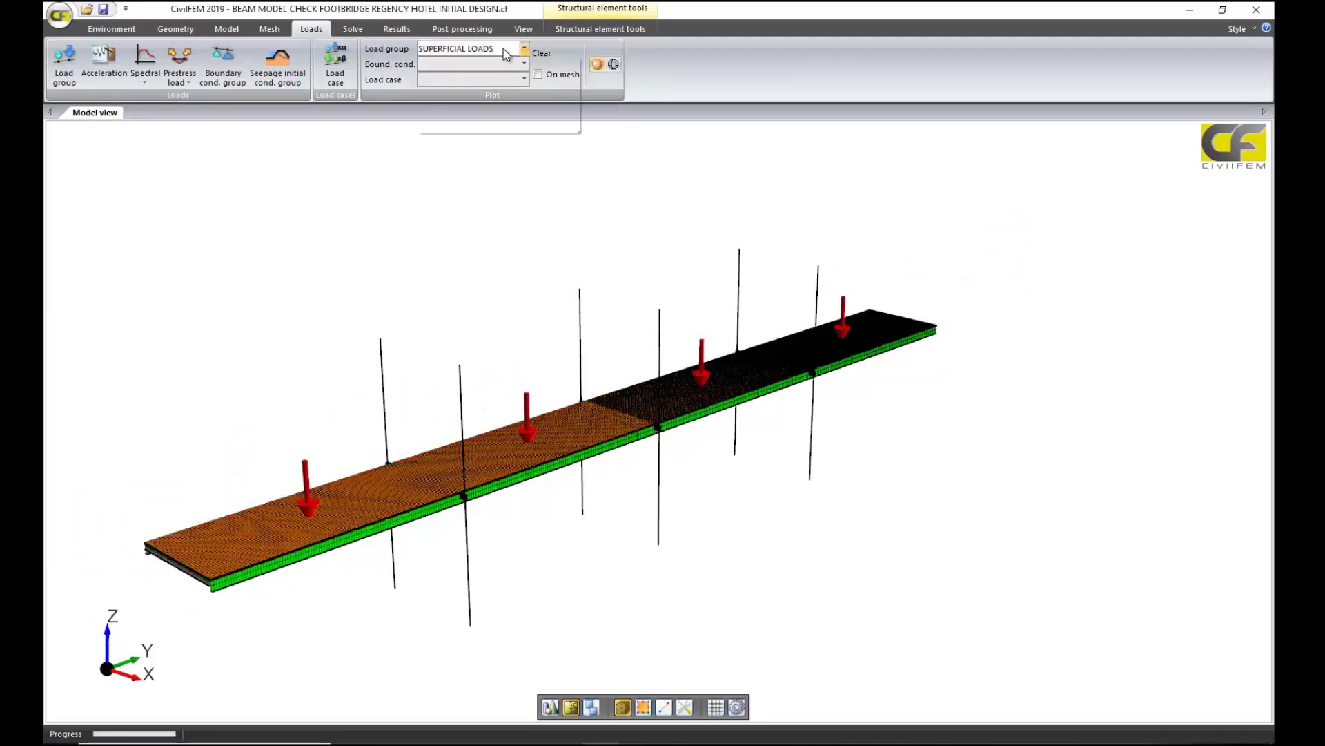
click(491, 96)
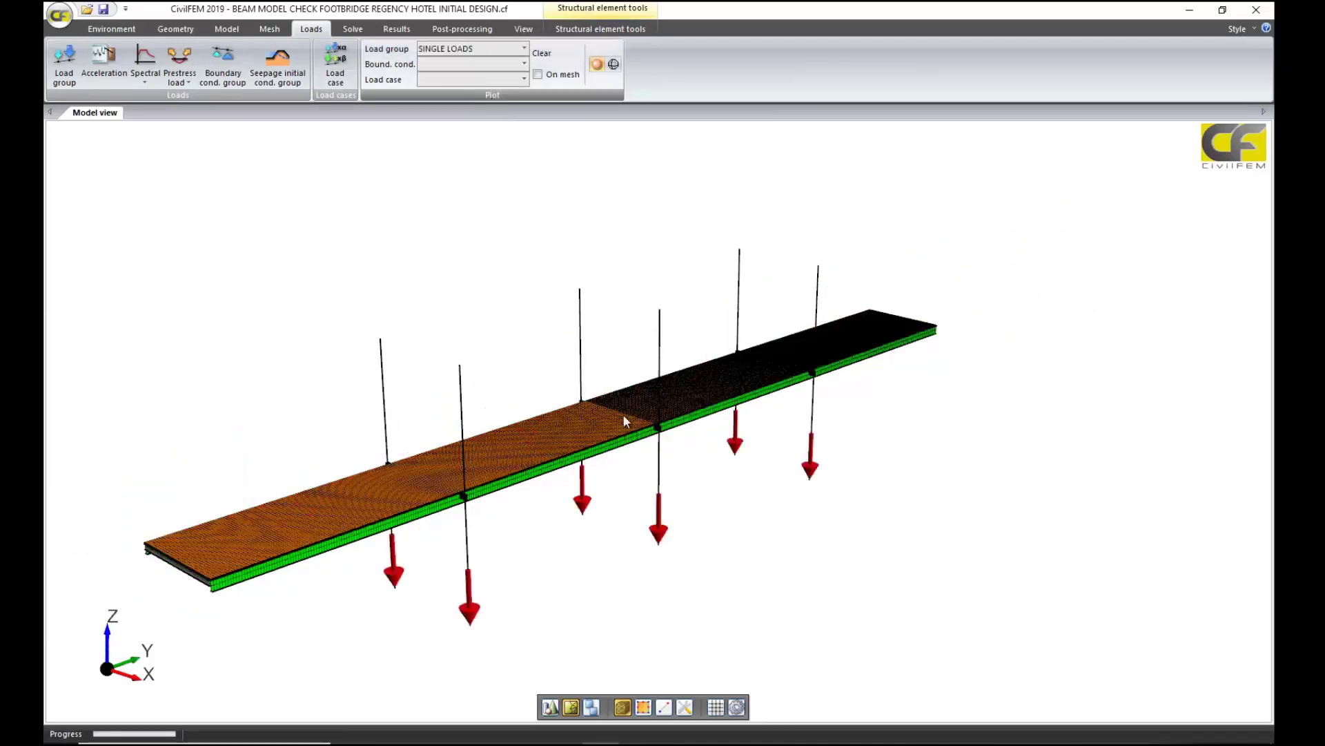
scroll(740, 585, up, 4)
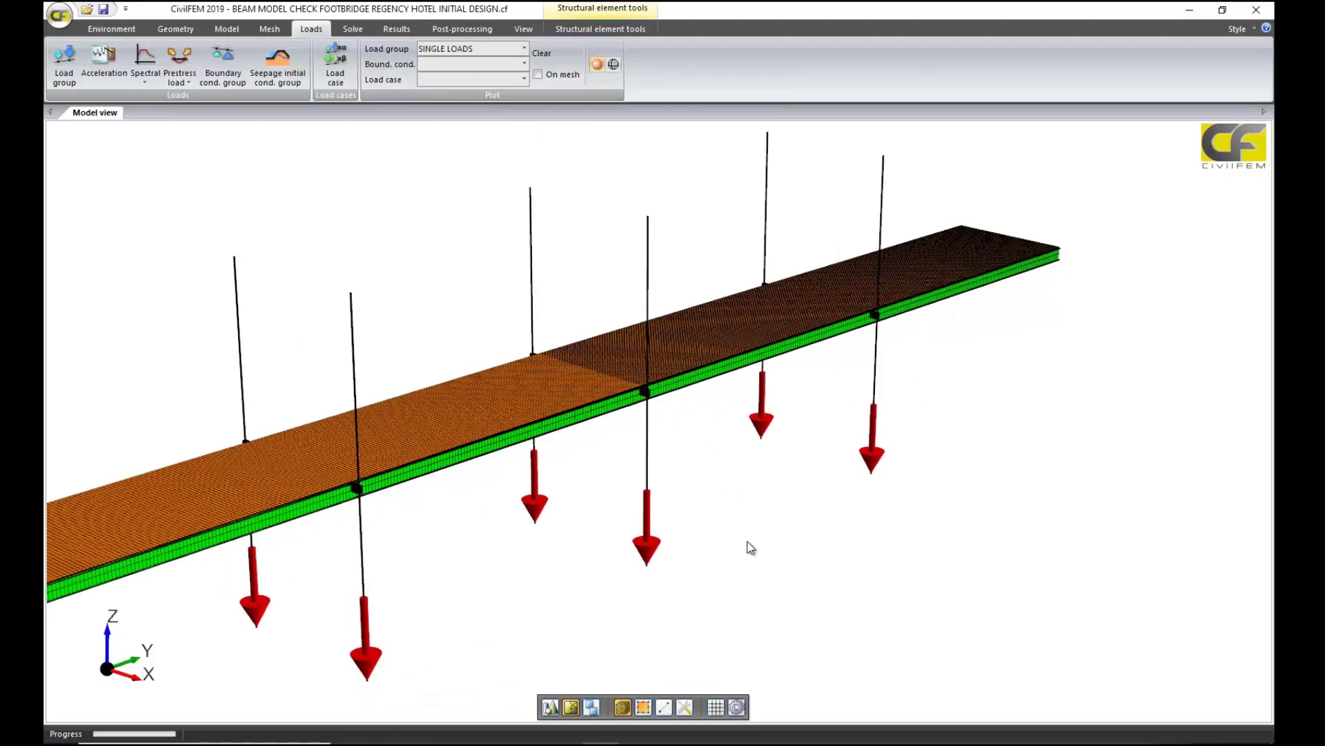
scroll(751, 540, down, 2)
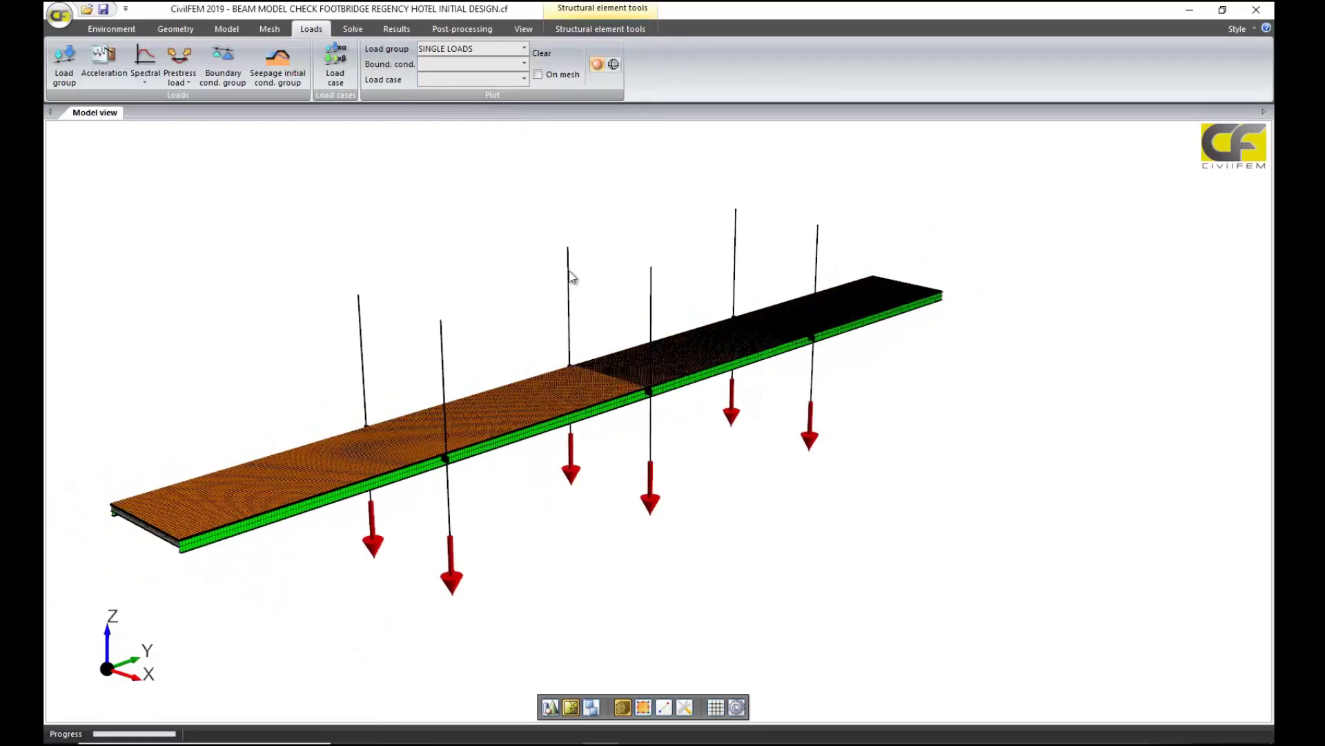
- List the model's load cases and expand the basic Load case's load groups
click(523, 29)
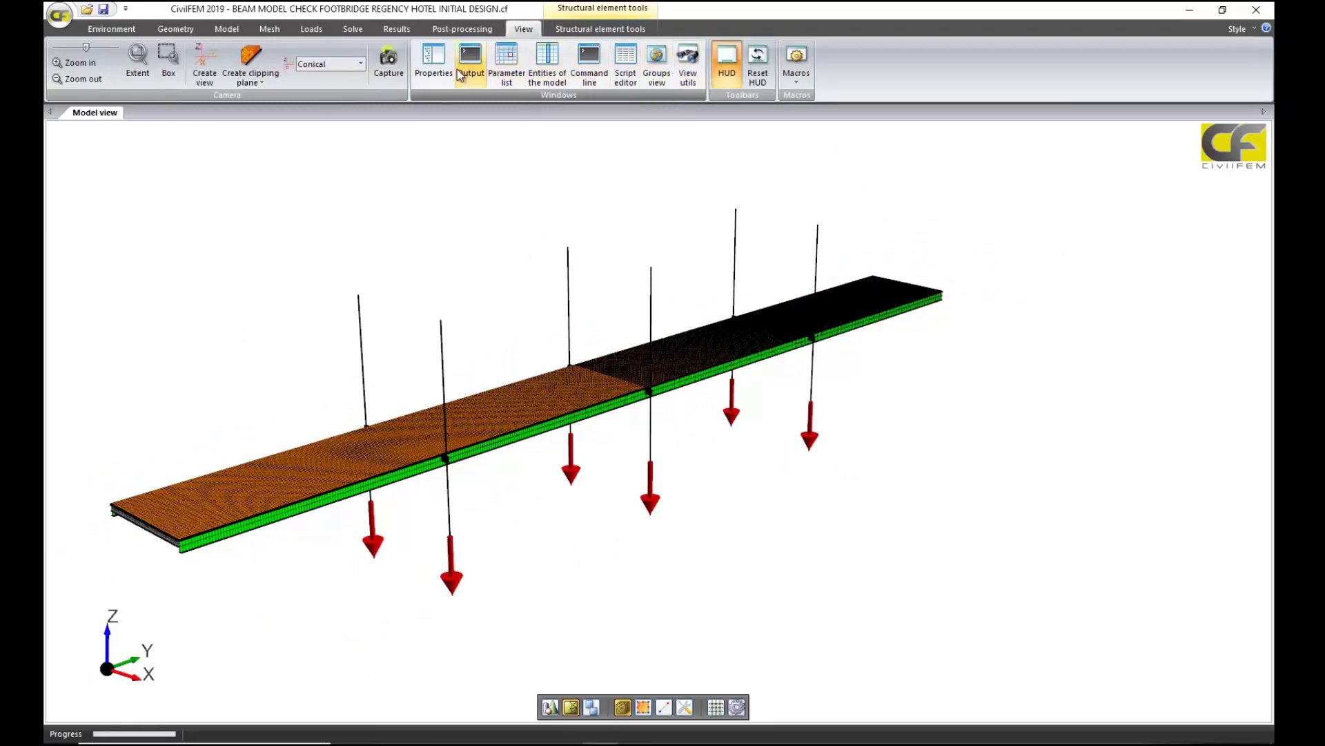
click(547, 66)
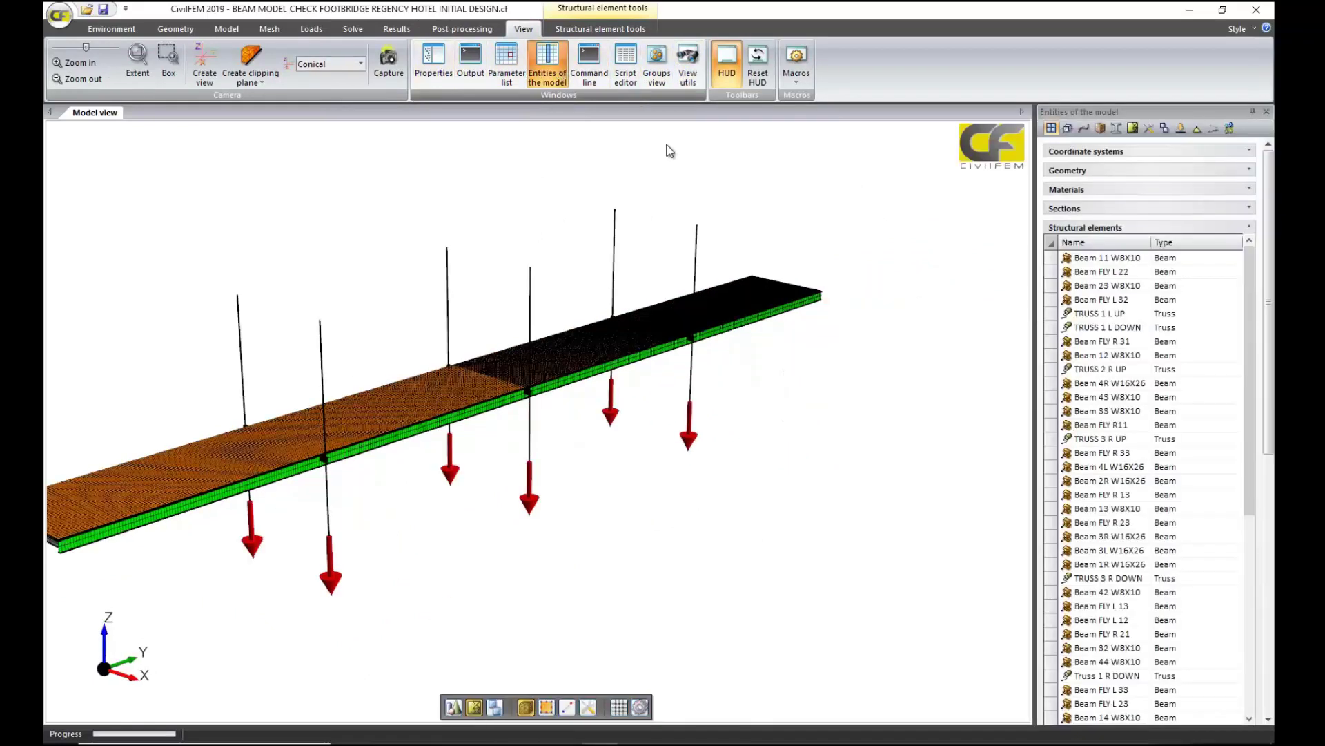
click(1213, 129)
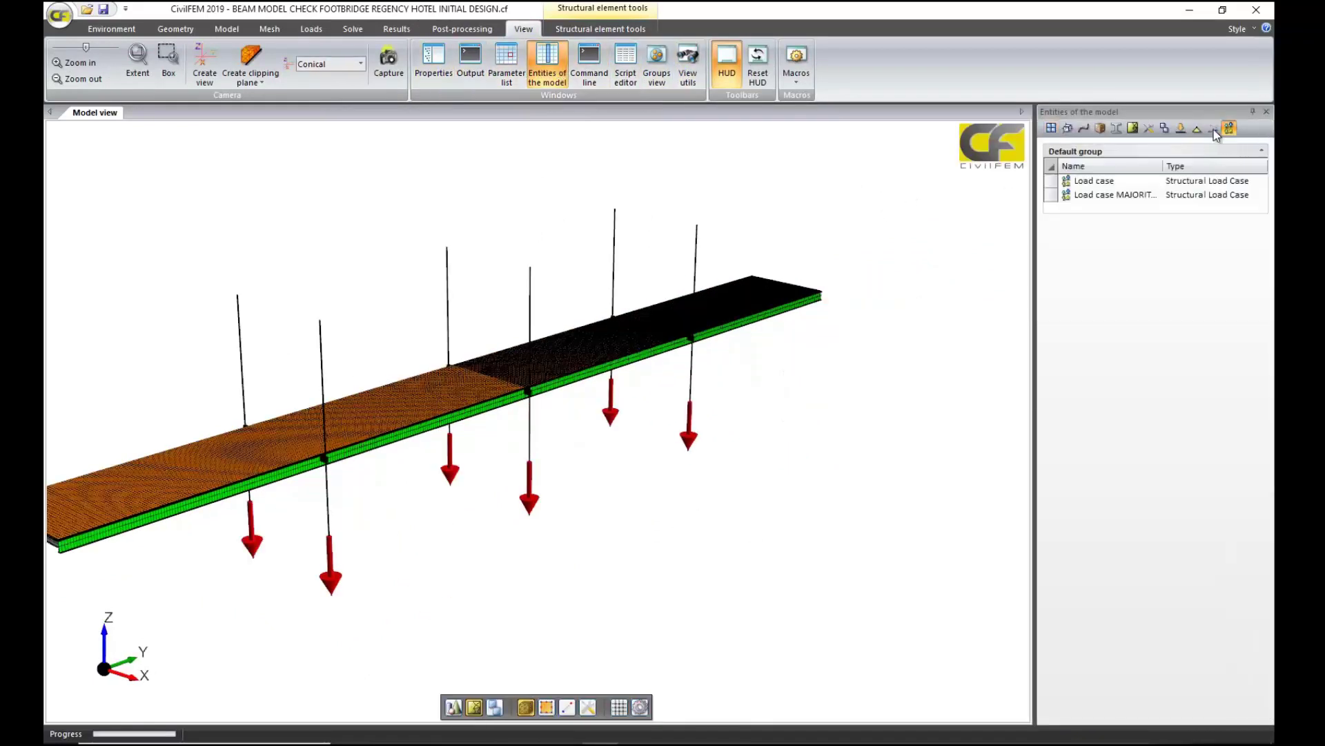
click(1104, 181)
click(434, 69)
click(63, 241)
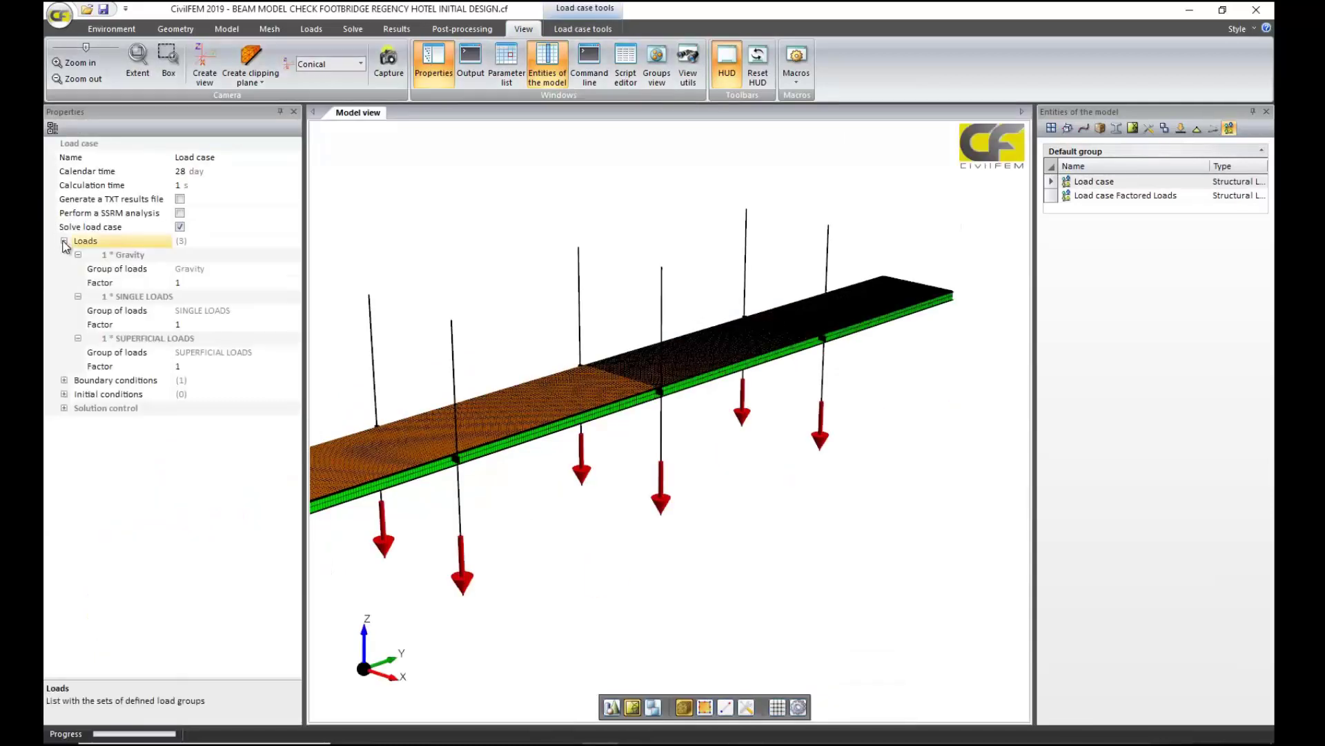
- Plot Load case Factored Loads and expand its 1.35 gravity and 1.5 group factors
click(311, 29)
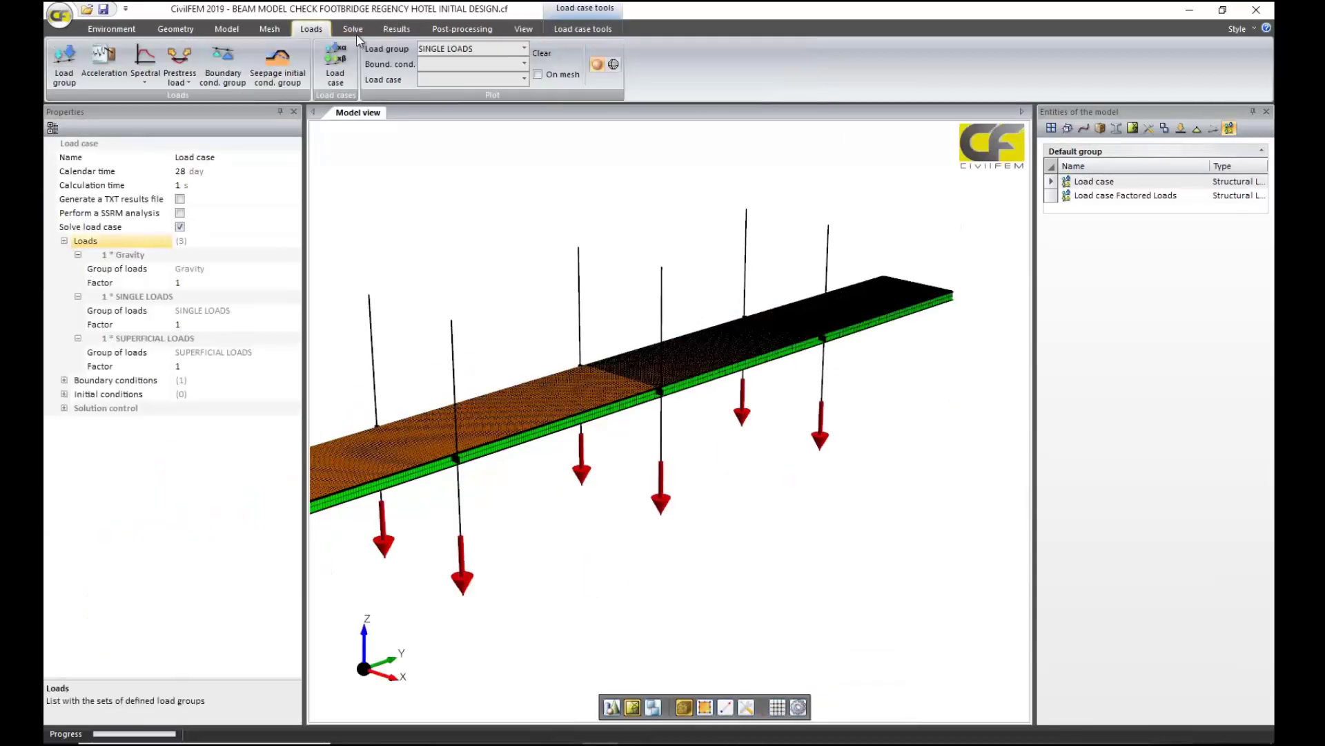
click(445, 79)
click(464, 102)
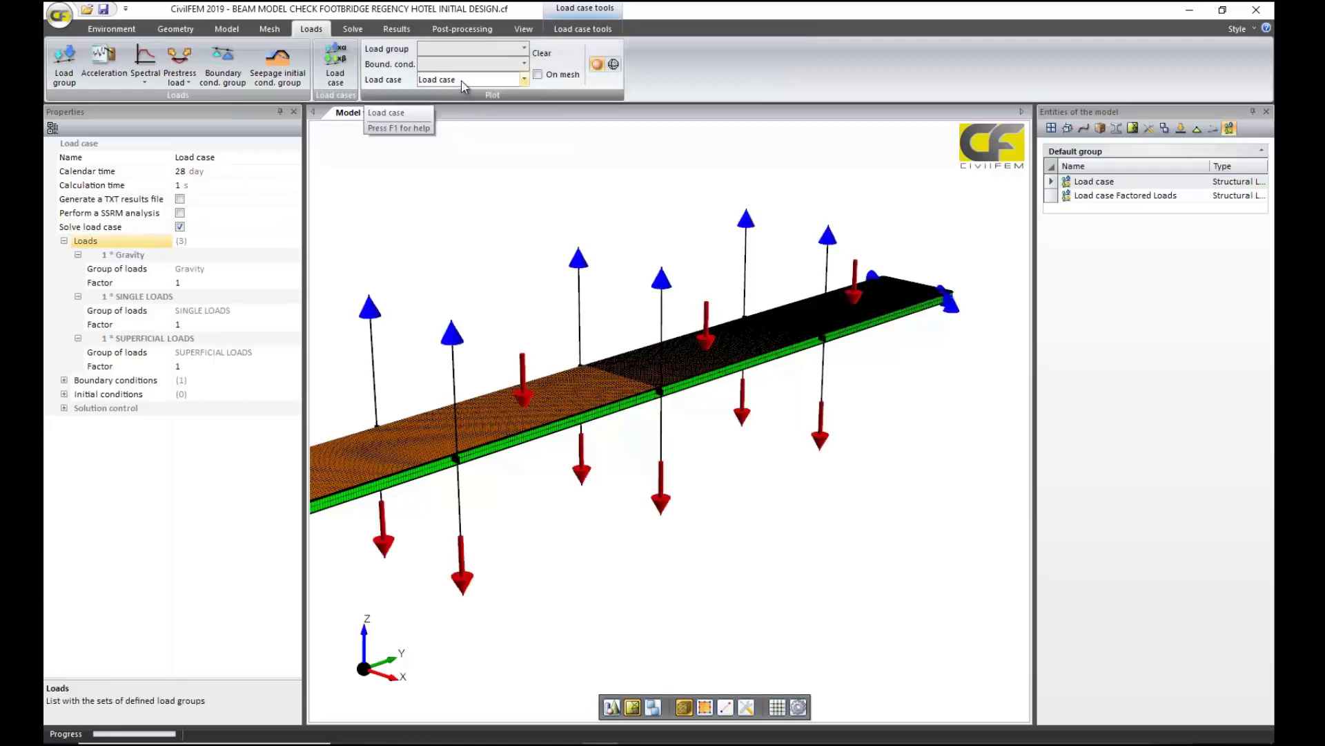
click(463, 82)
click(461, 122)
click(1146, 196)
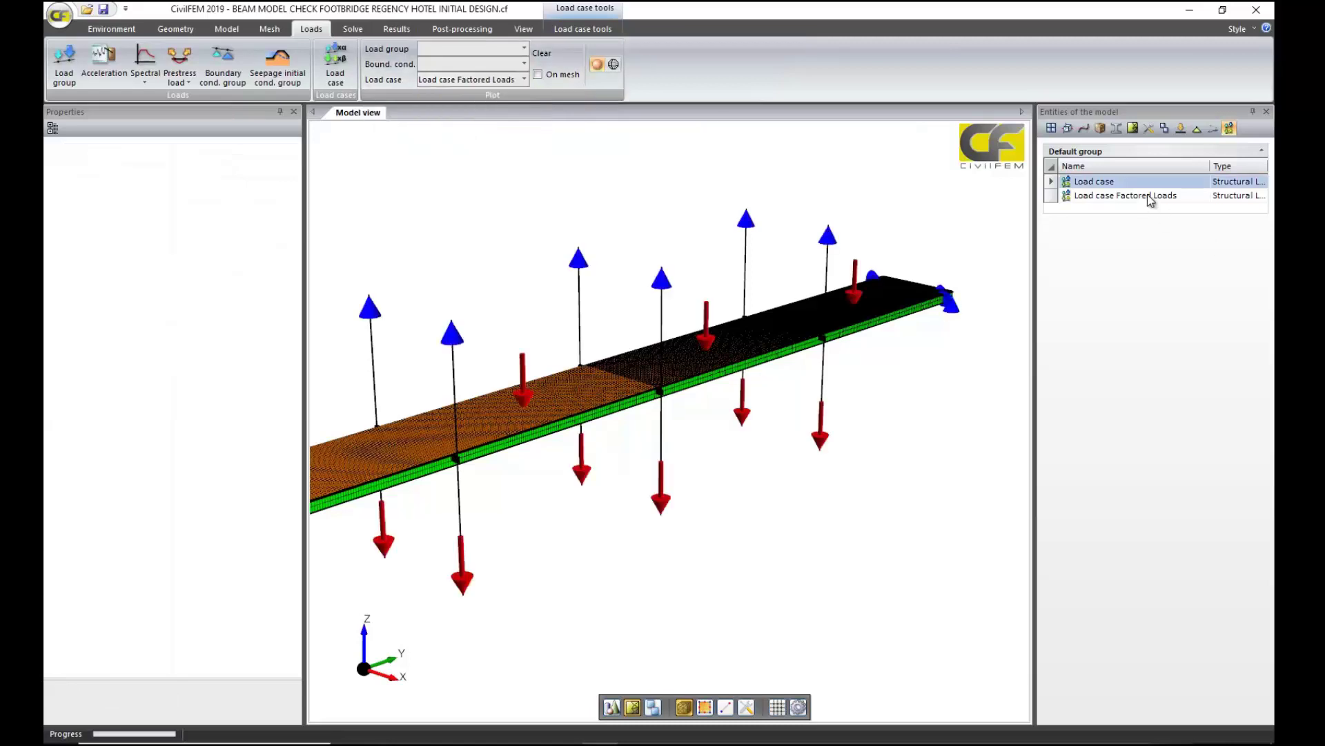
double_click(92, 243)
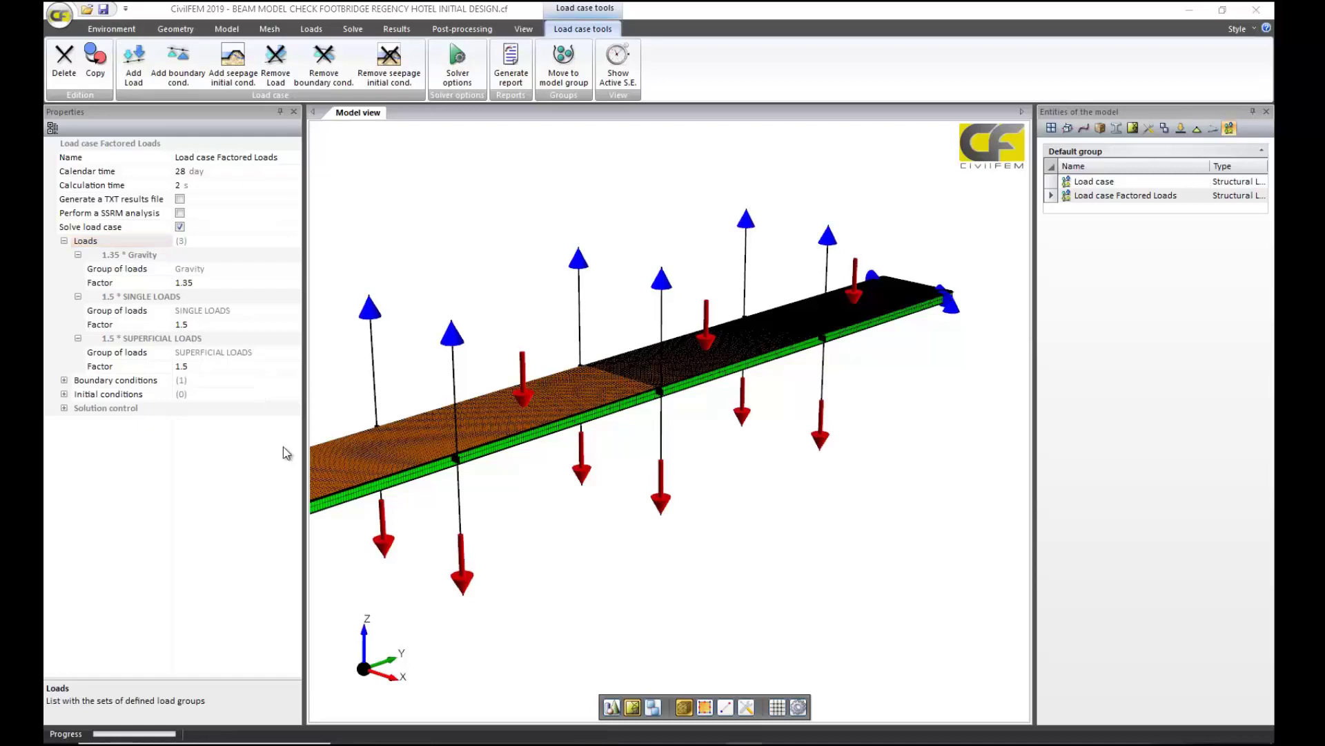
- Load Load case.rcf, then switch the results file to Load case MAJORITY LOADS.rcf
click(353, 29)
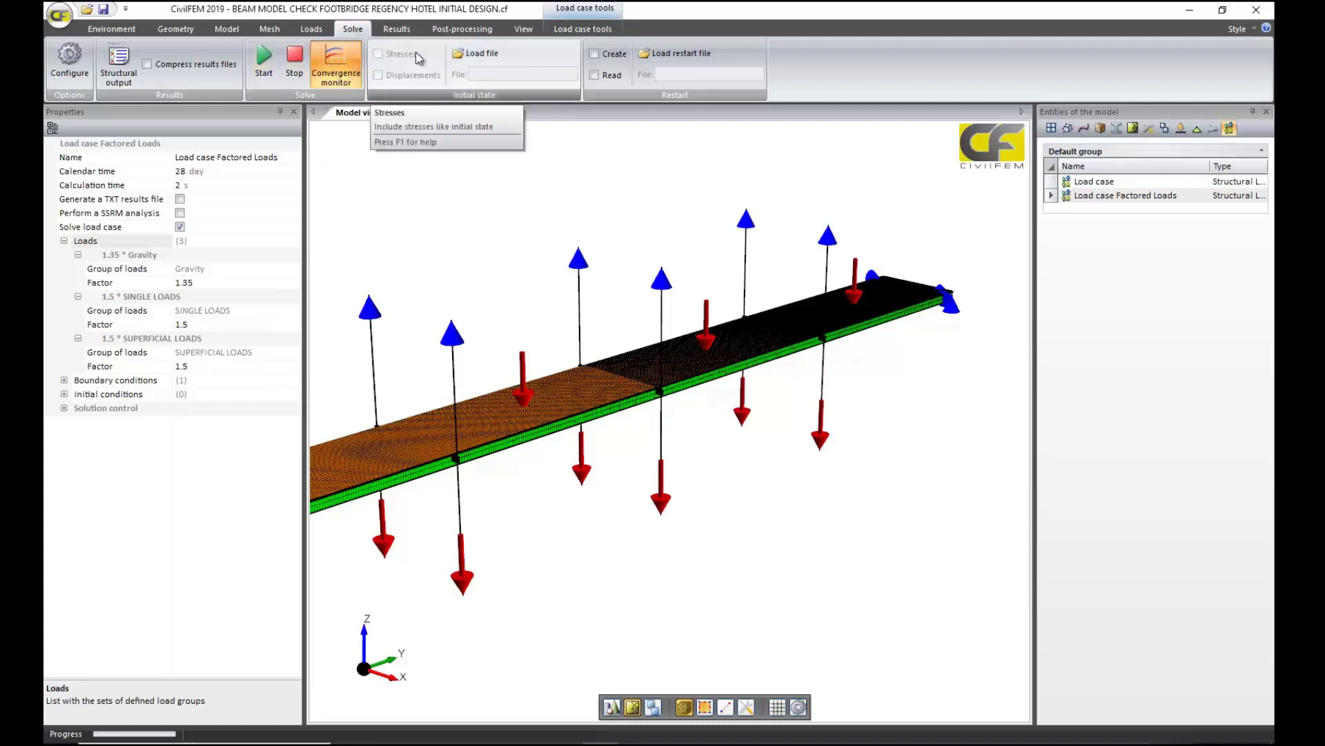
click(414, 30)
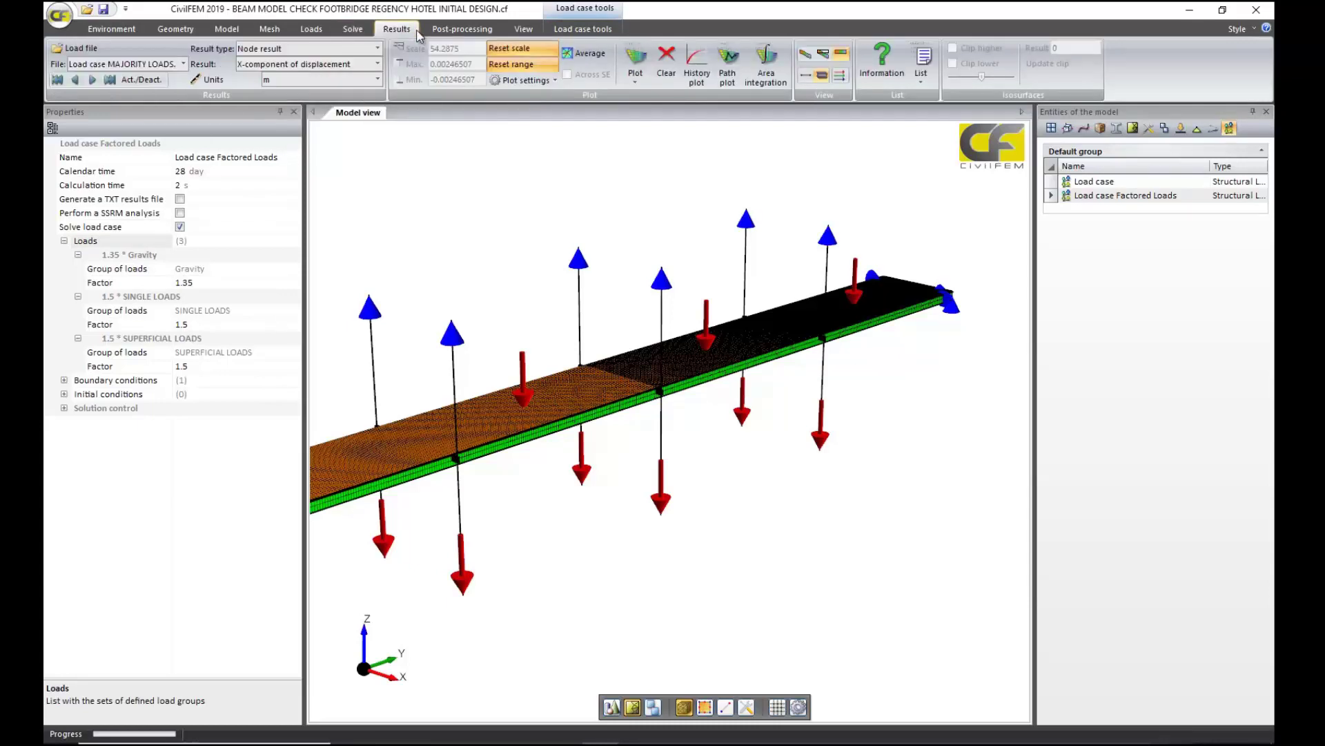
click(184, 63)
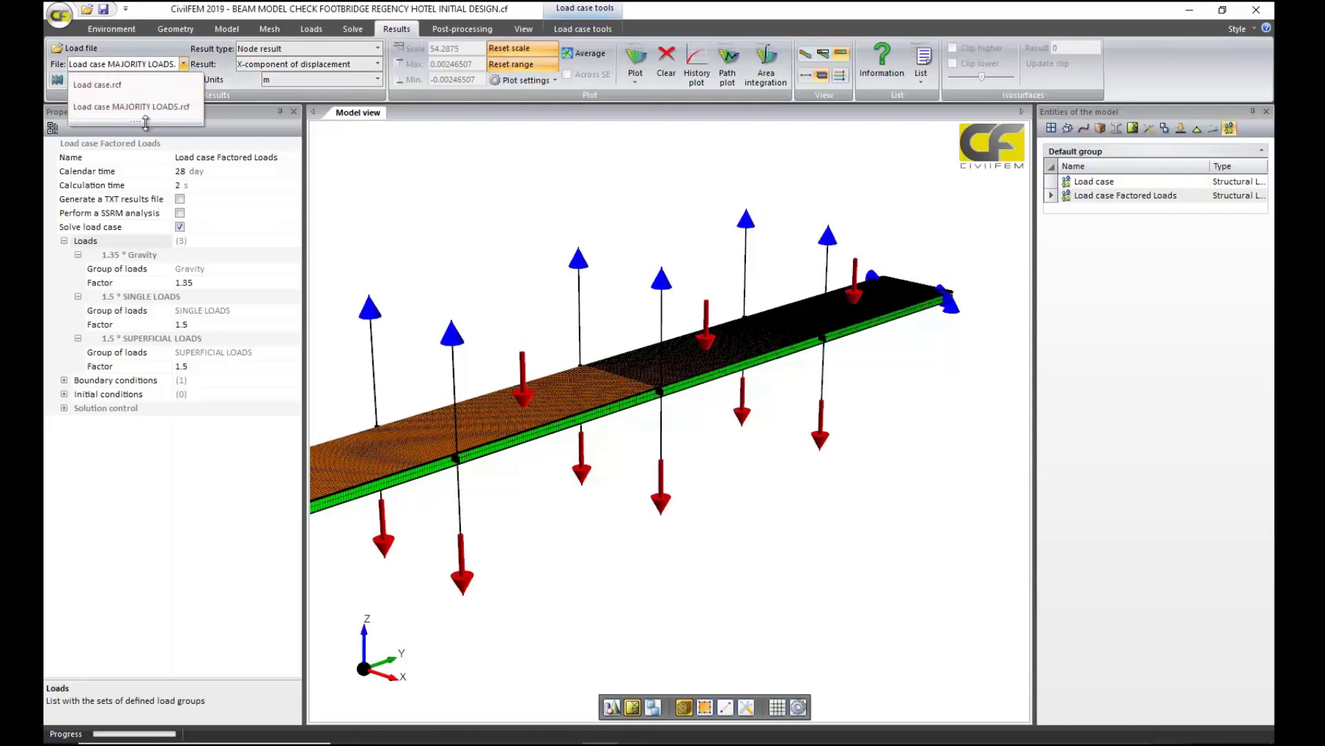
click(174, 84)
click(184, 64)
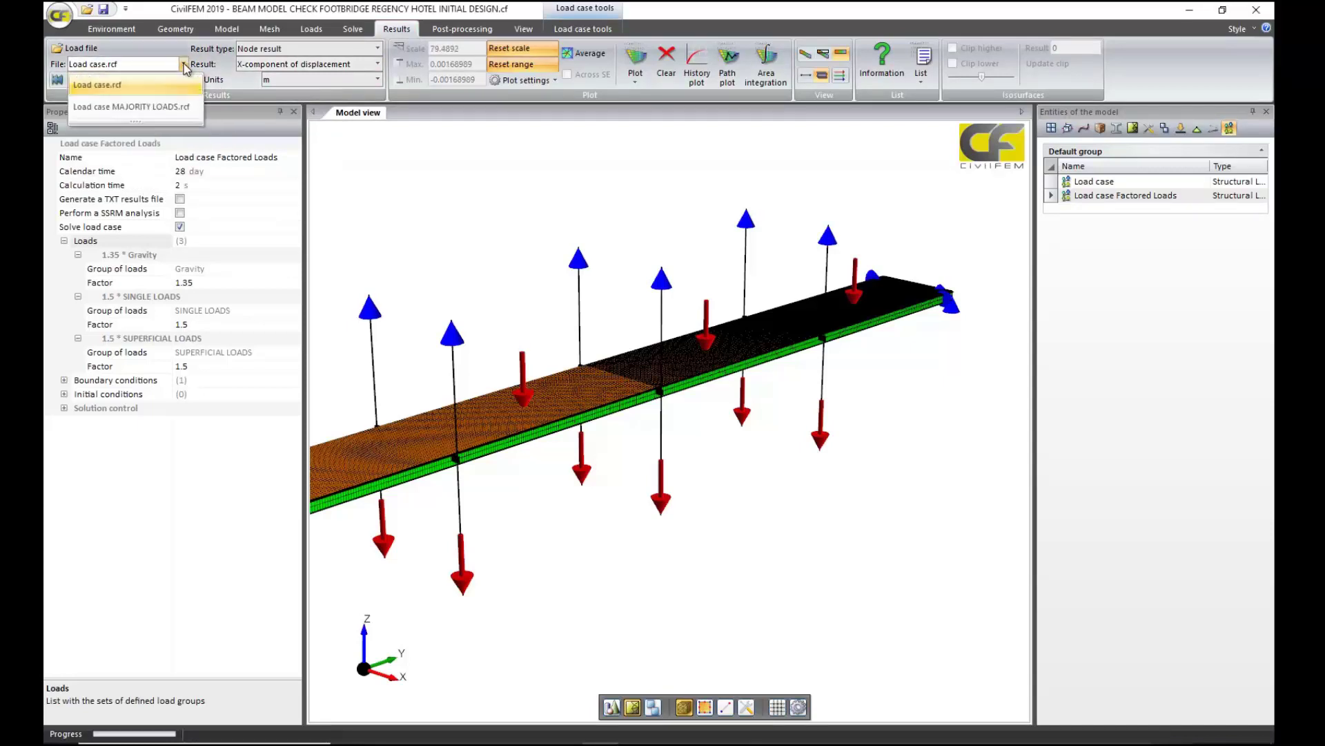
click(171, 106)
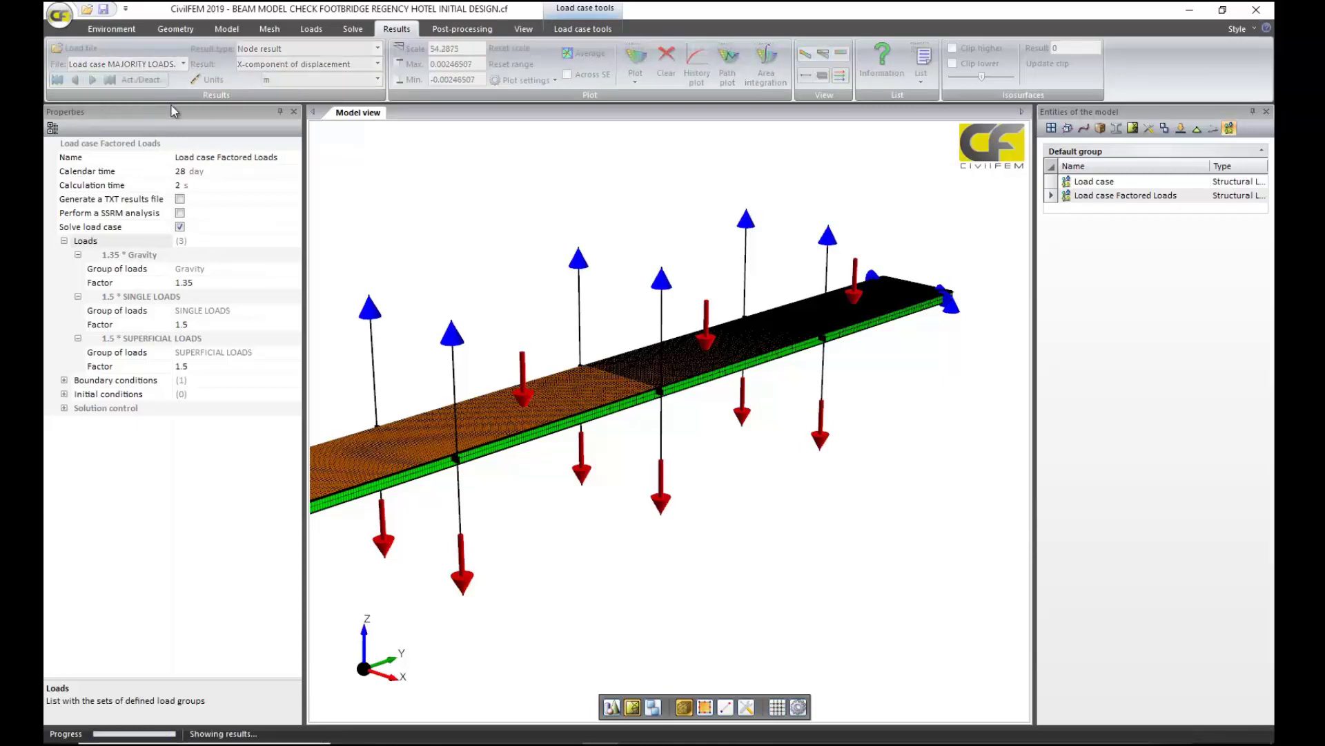
- Plot element end bending moment about the local Z-axis in kN·m
click(301, 49)
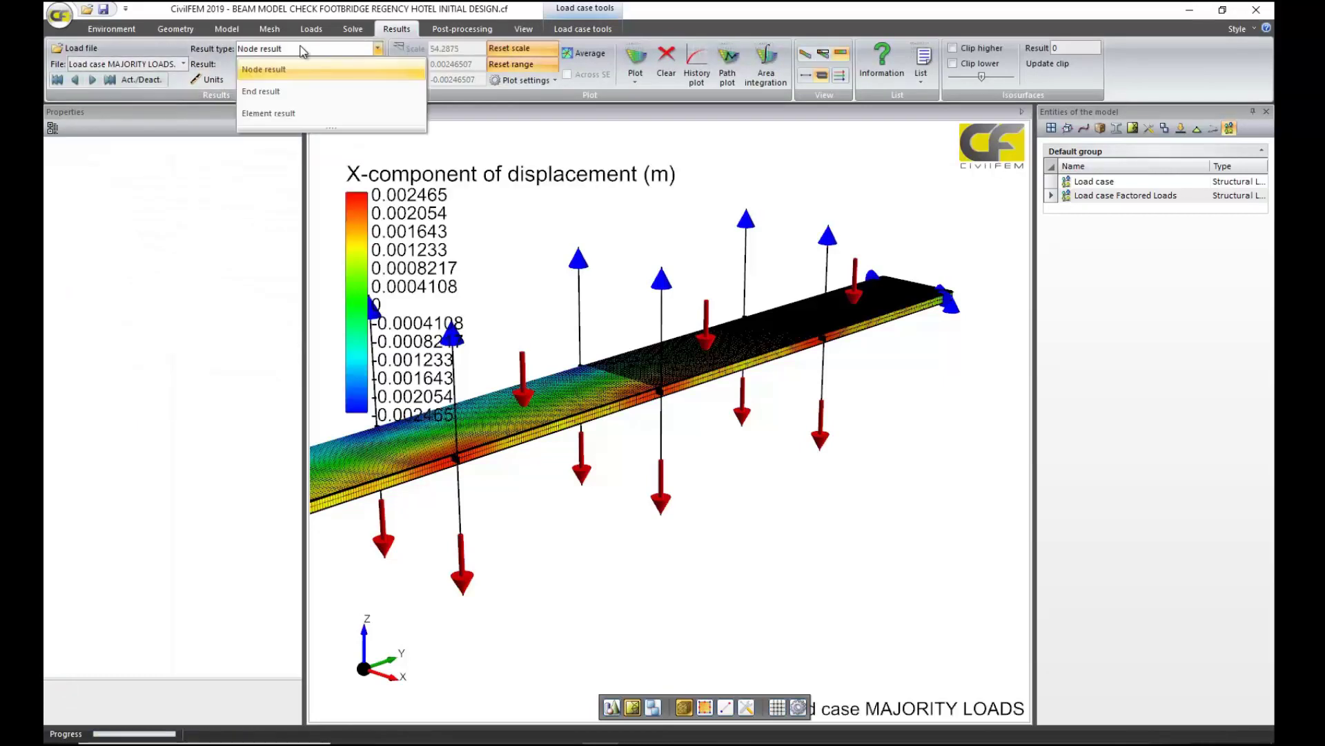
click(336, 94)
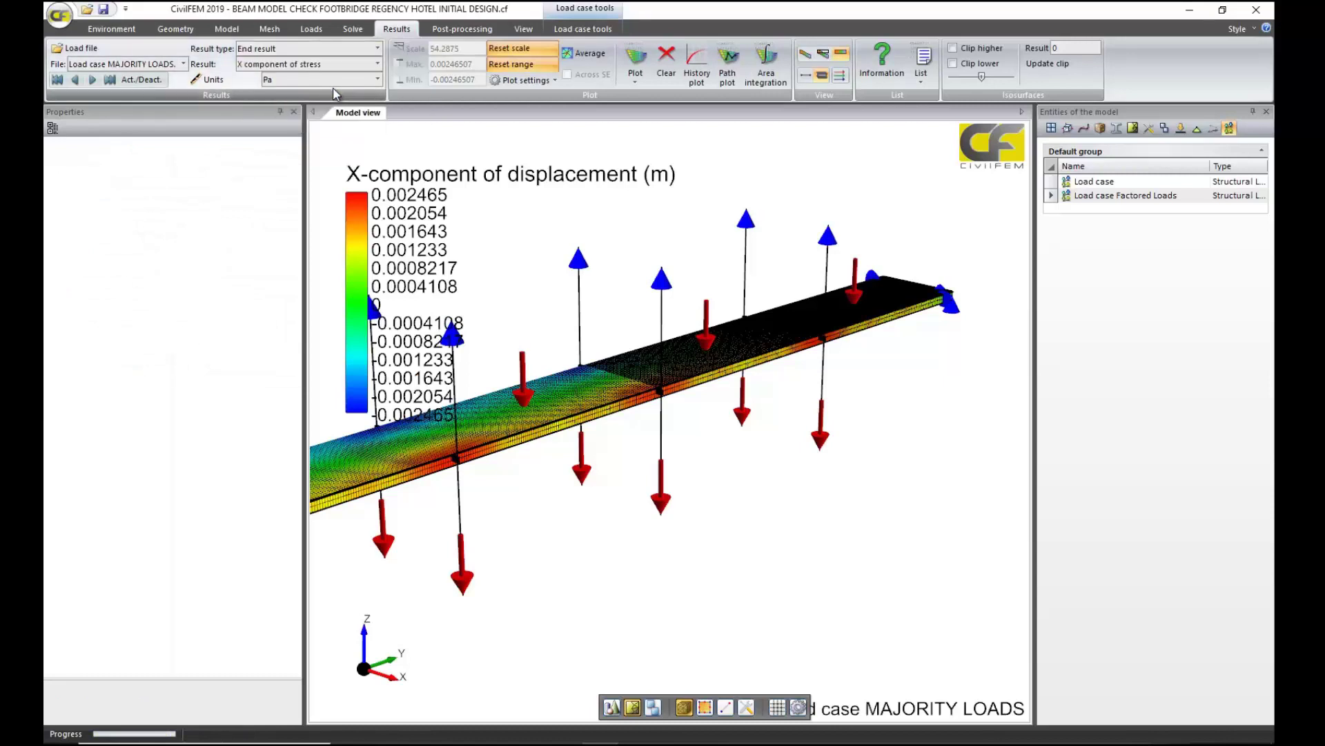
click(351, 68)
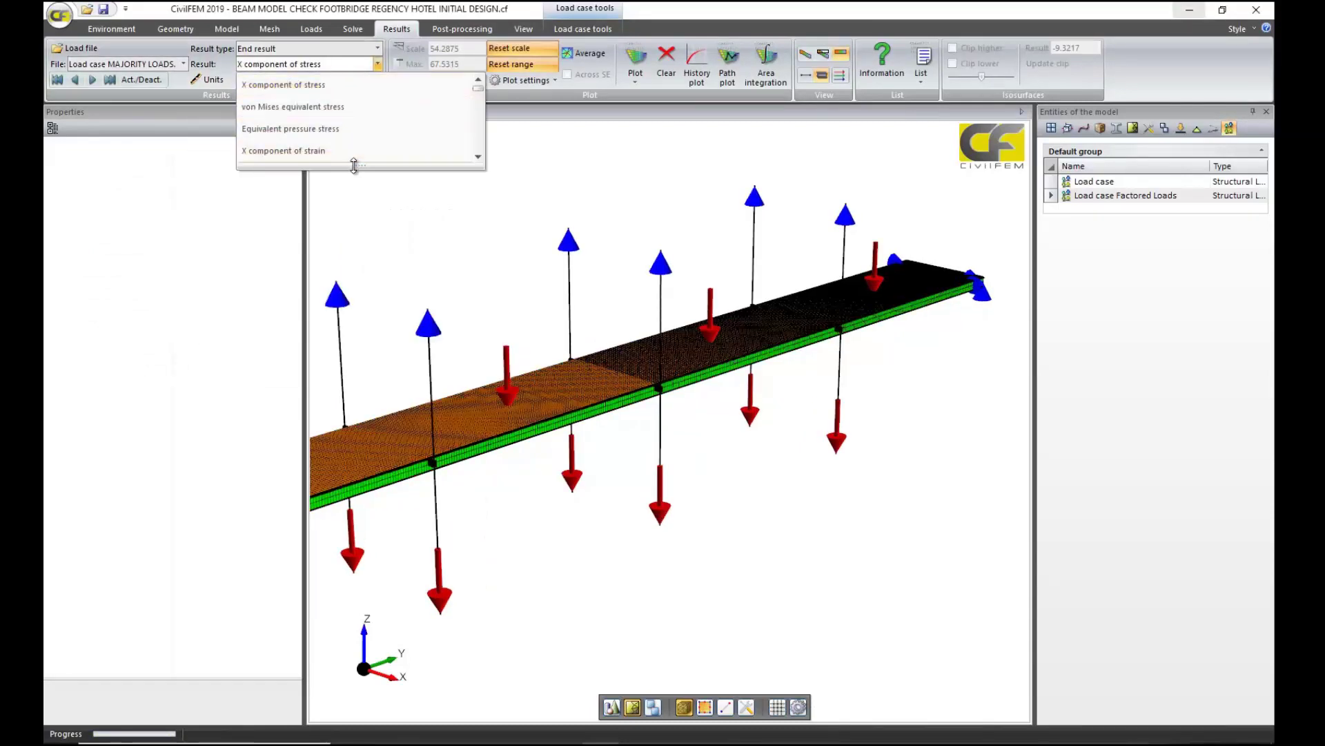
drag(359, 166, 374, 653)
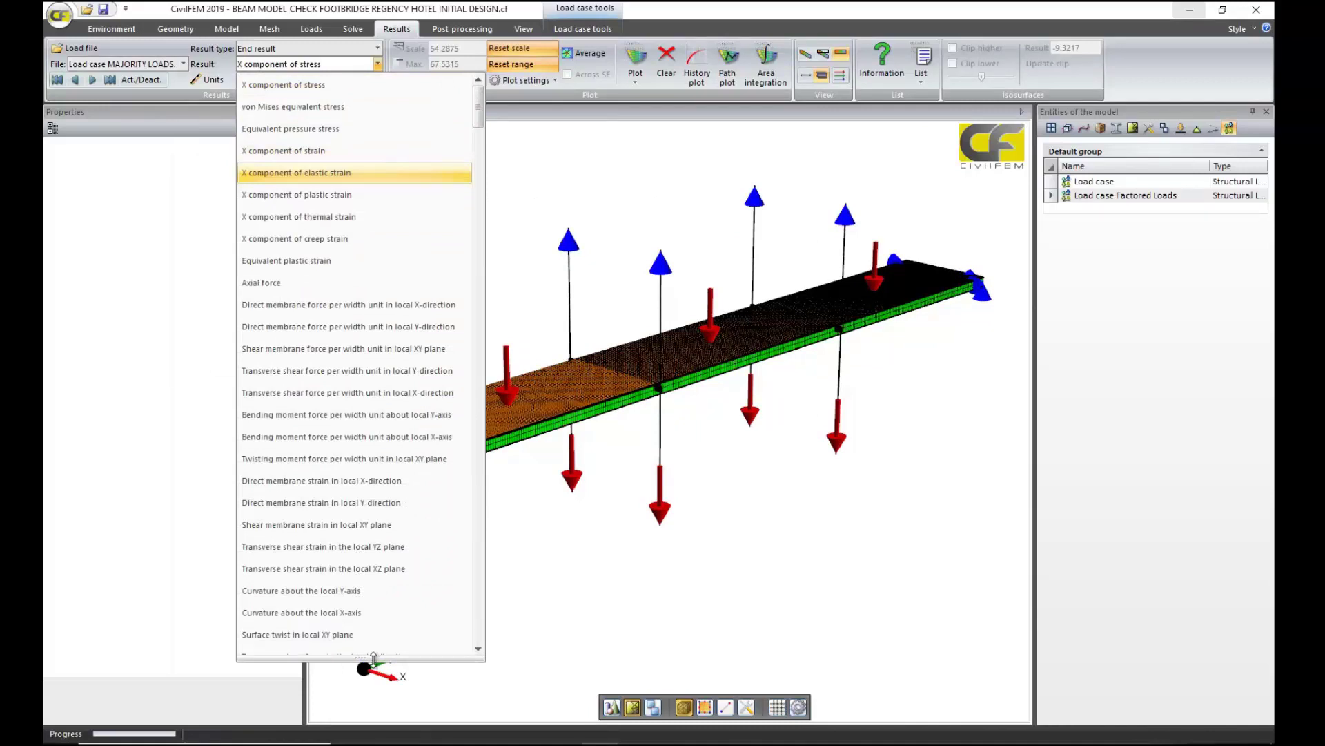
drag(373, 655, 375, 736)
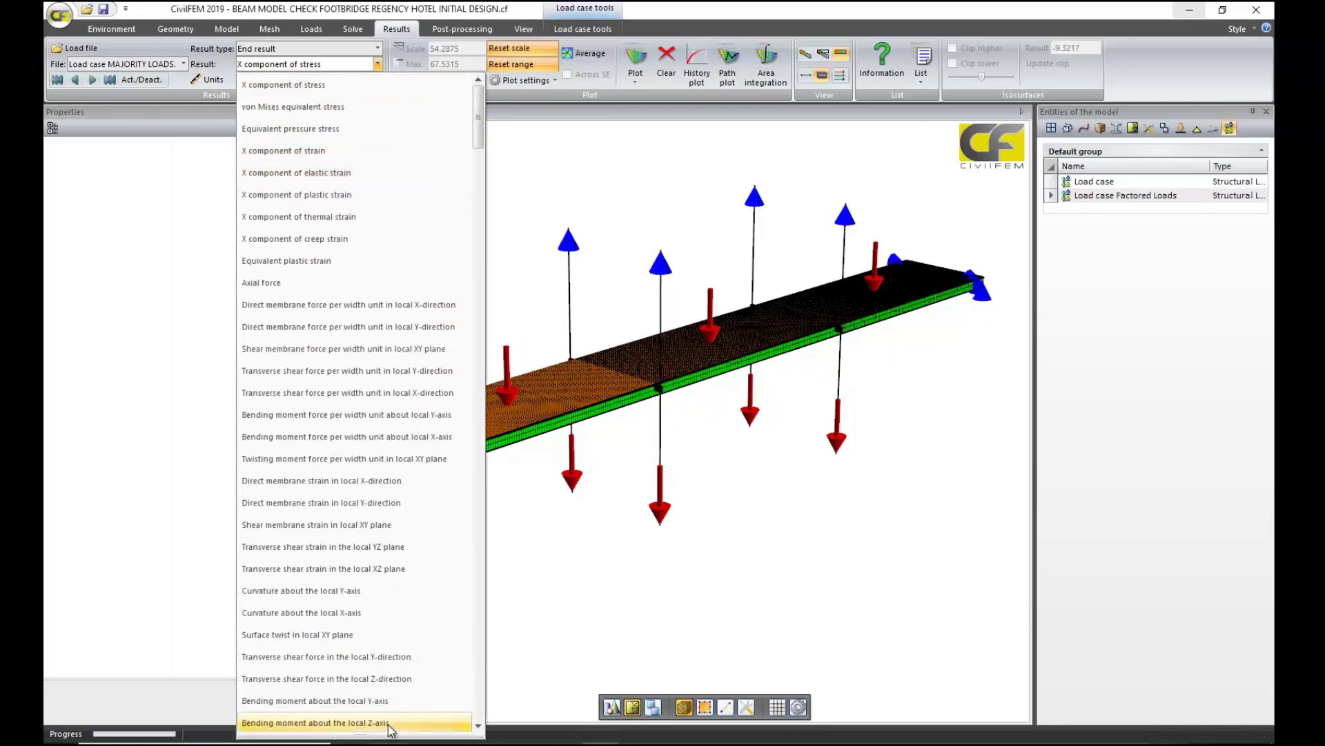
click(315, 722)
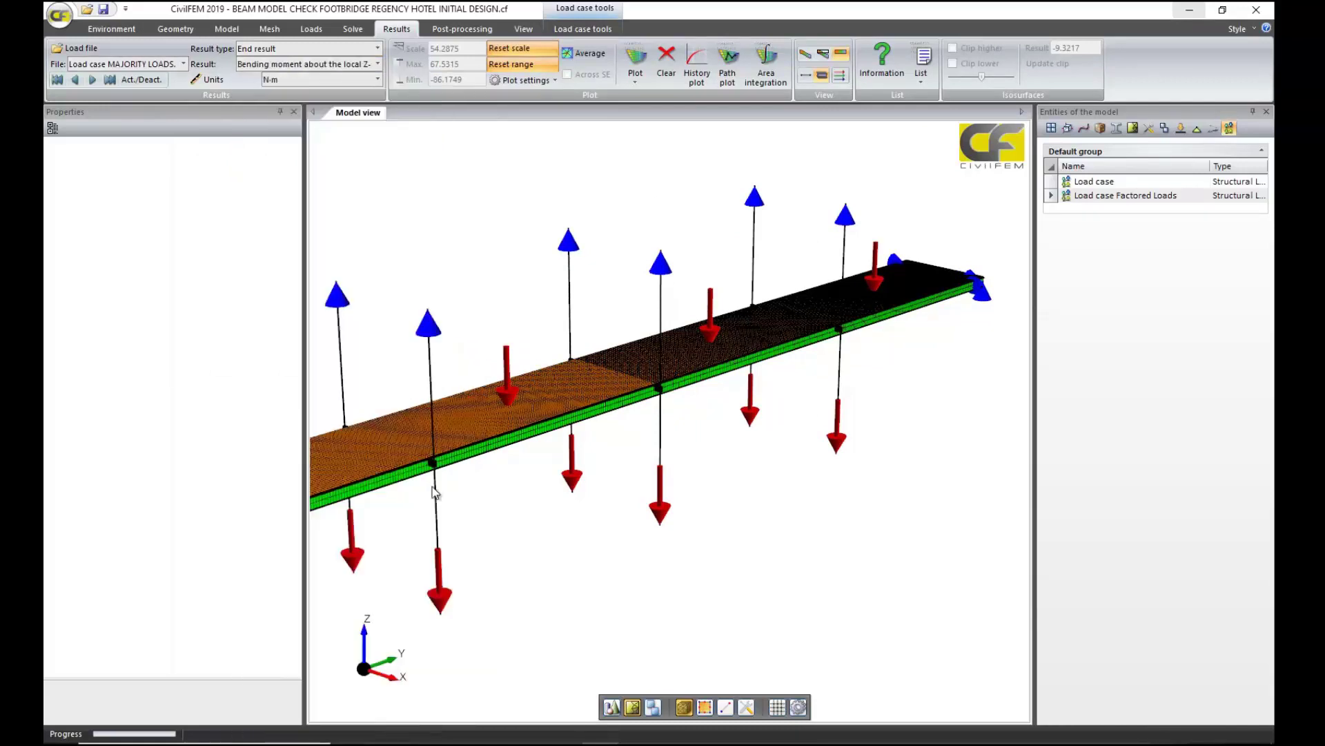
click(378, 80)
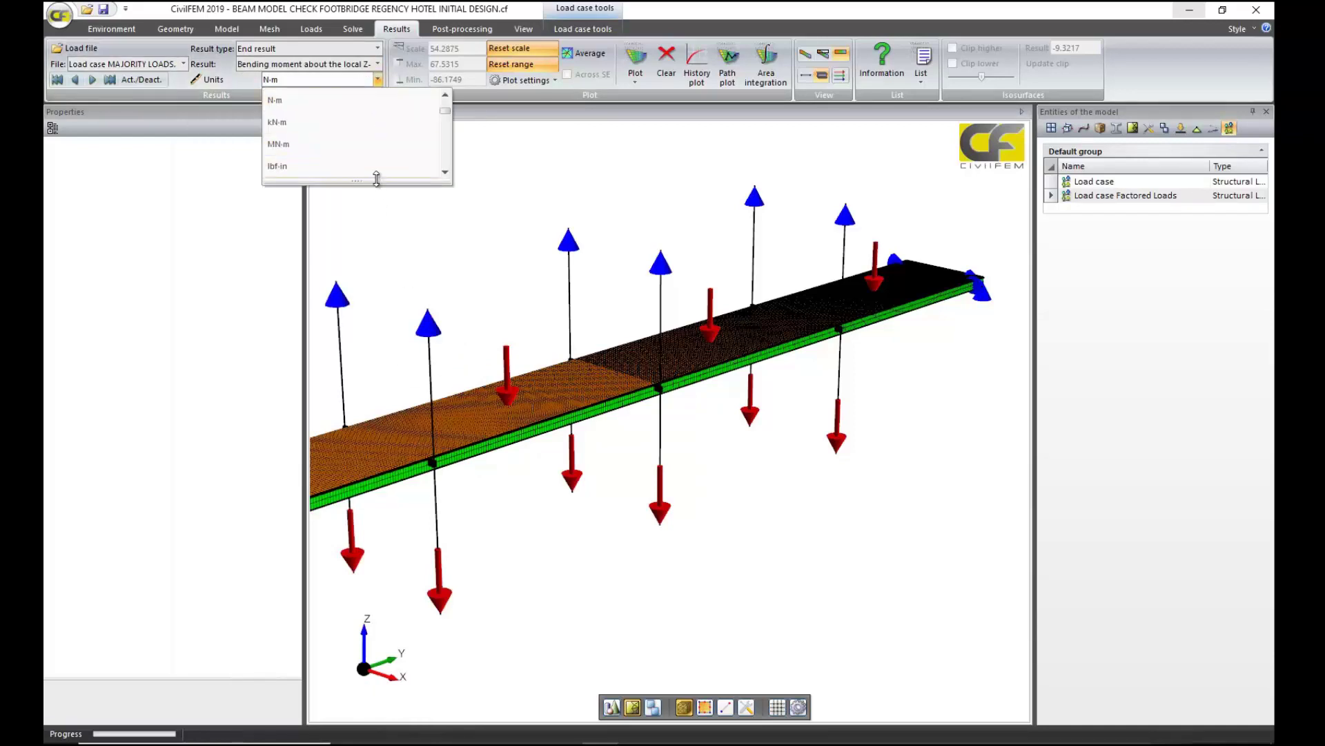
drag(377, 181, 379, 330)
click(381, 123)
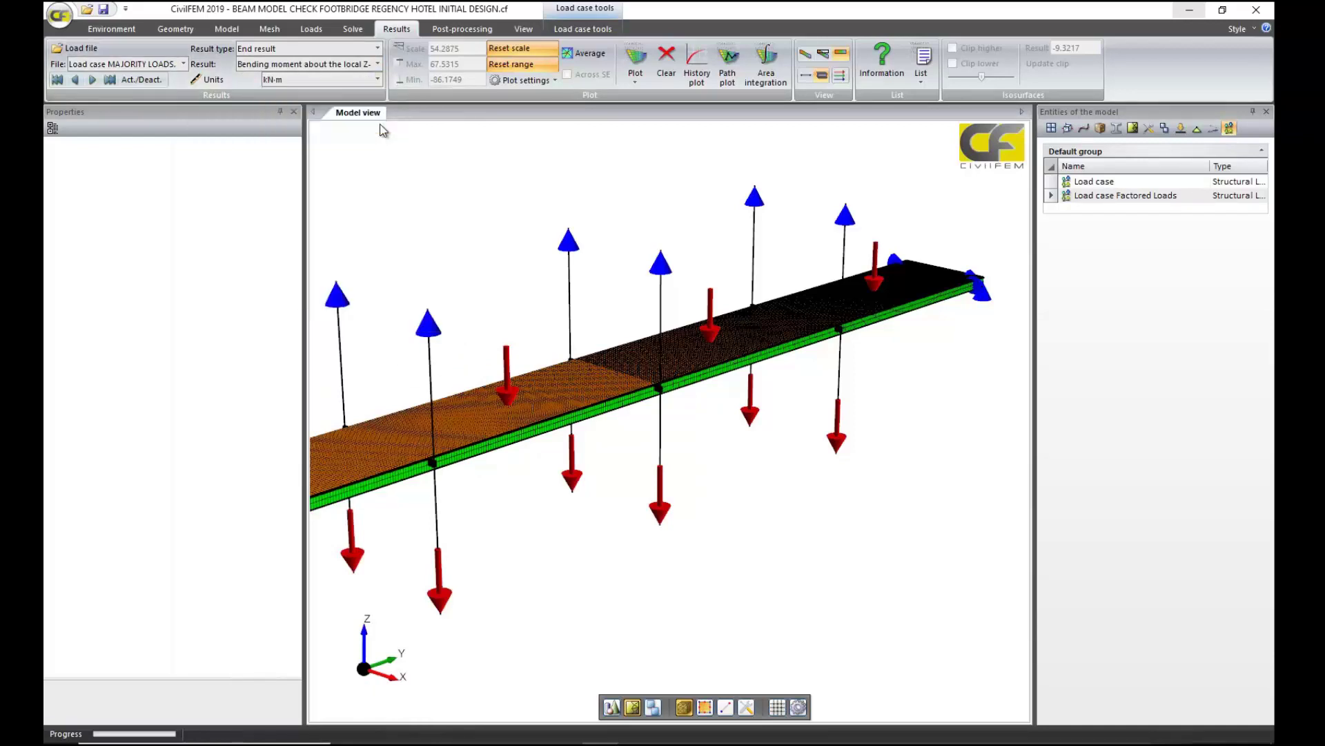
click(635, 61)
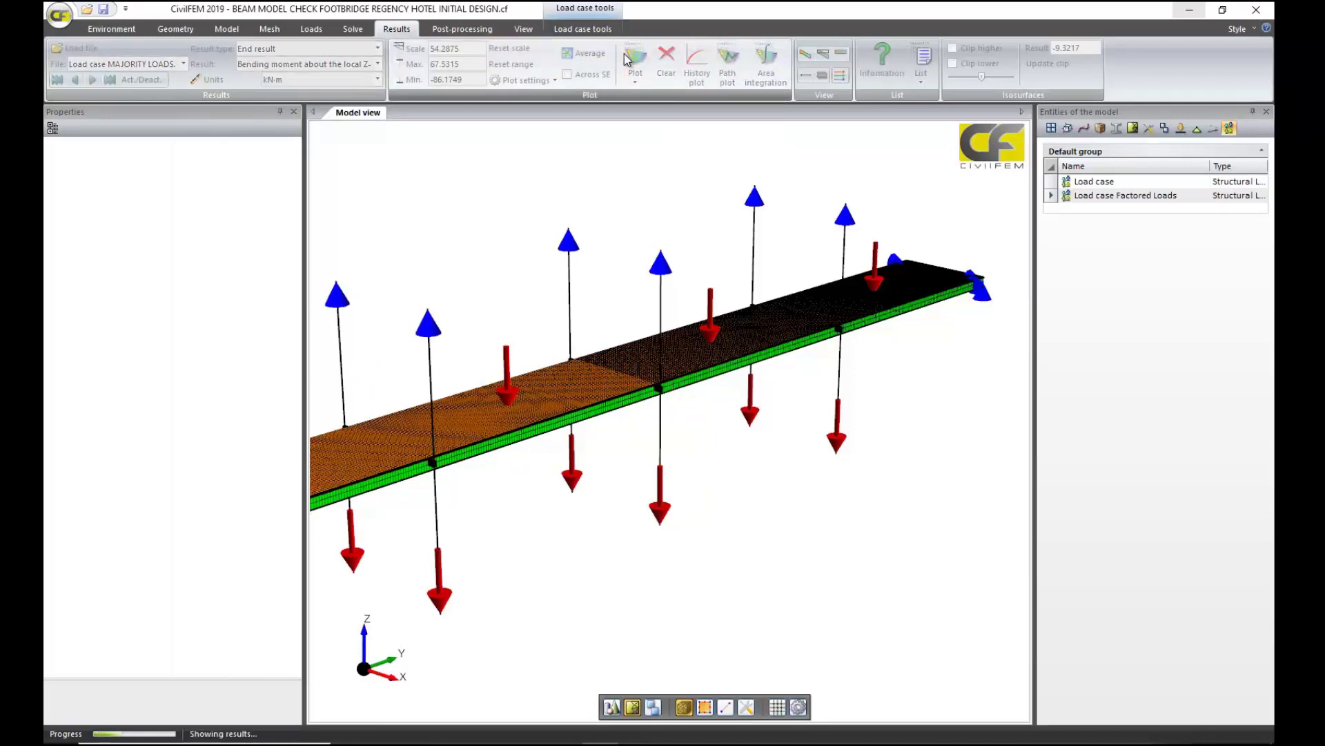
- Hide the load arrows and orbit to an oblique view of the hanger connection
click(311, 29)
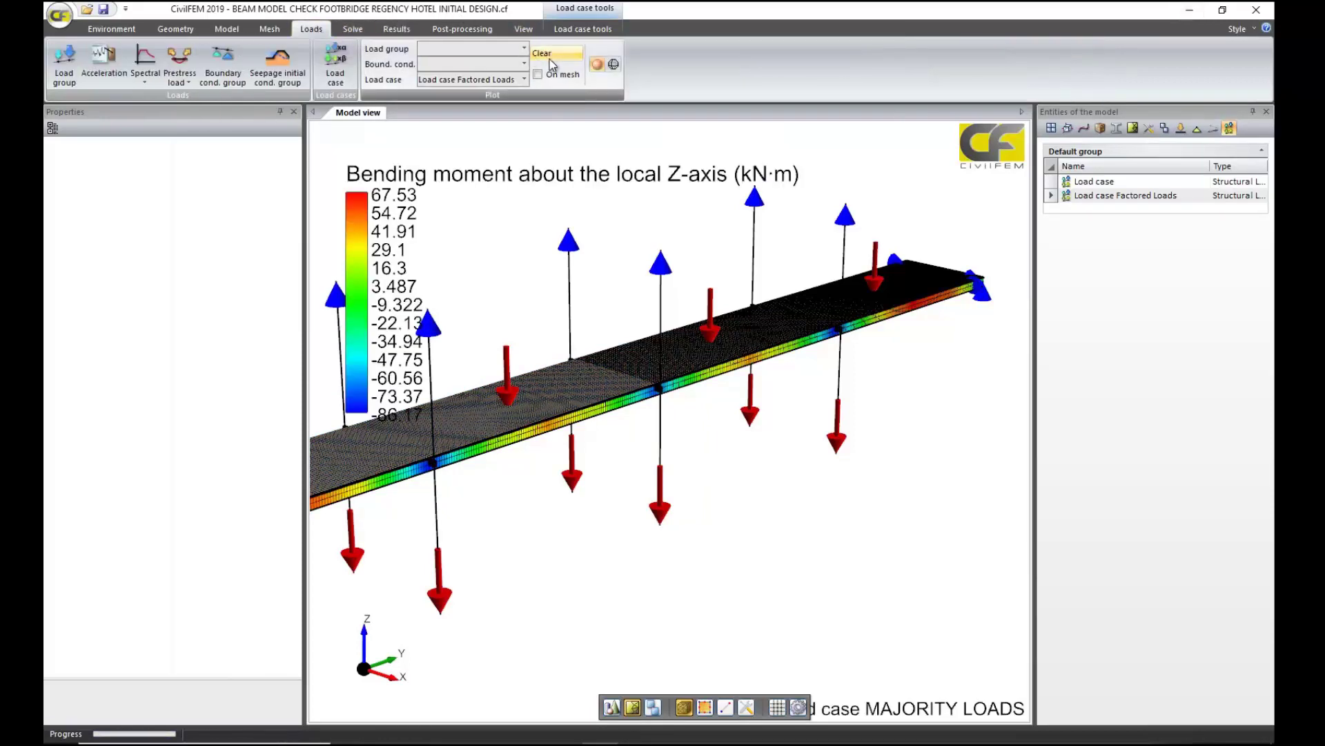
click(543, 54)
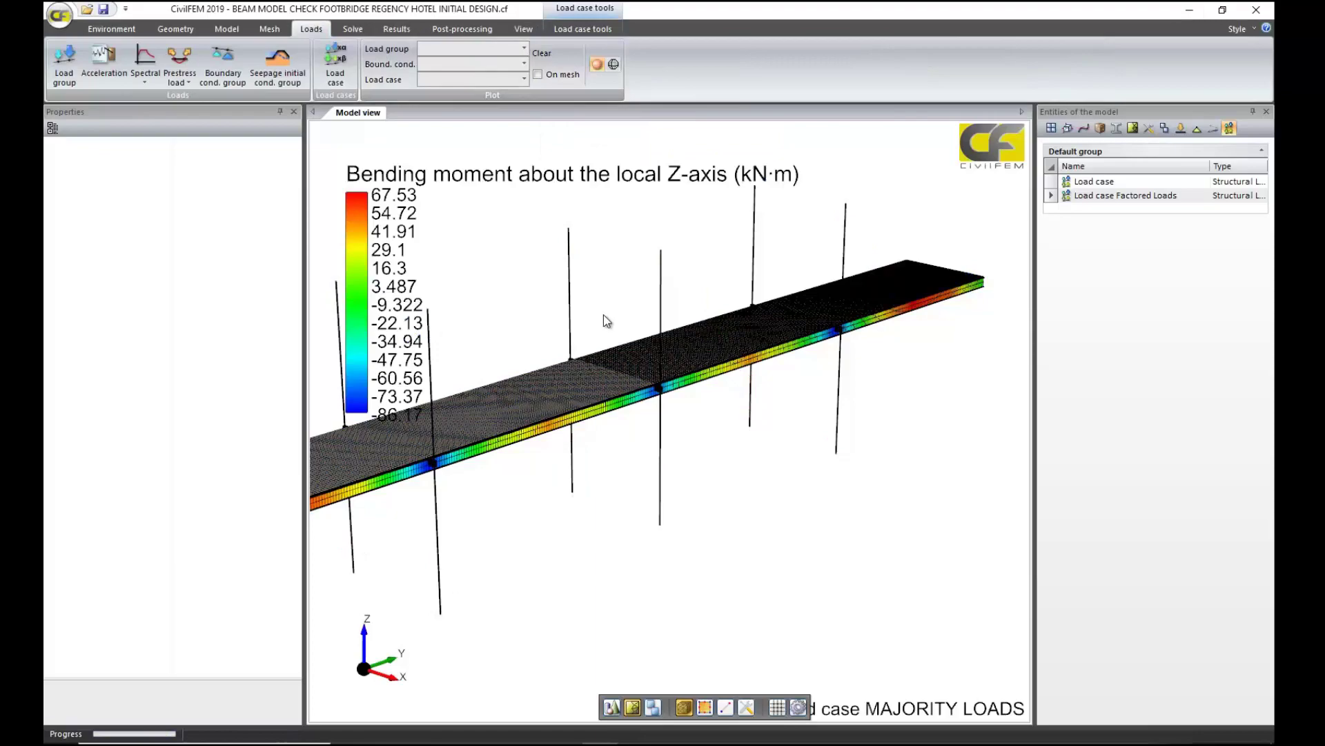
scroll(604, 318, up, 5)
middle_drag(730, 395, 831, 458)
scroll(840, 437, up, 5)
middle_drag(845, 368, 827, 392)
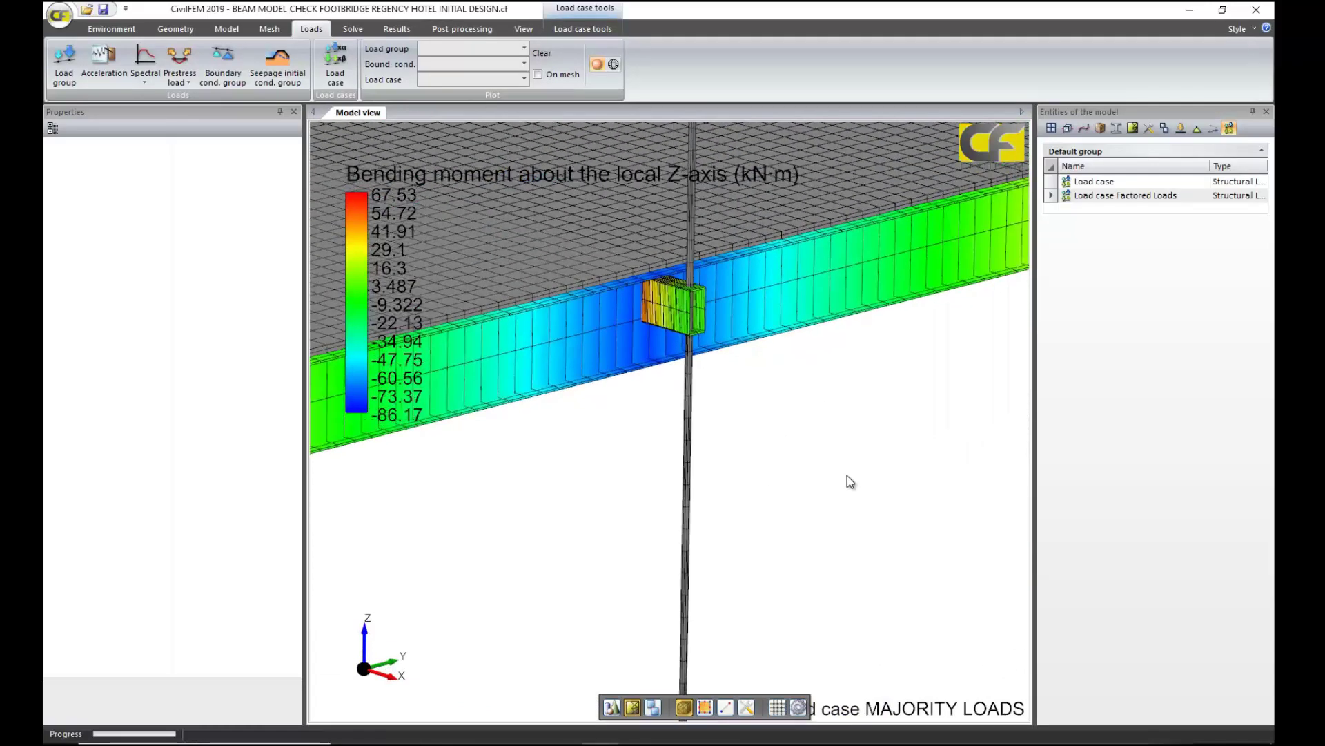
scroll(847, 475, down, 5)
middle_drag(836, 468, 838, 482)
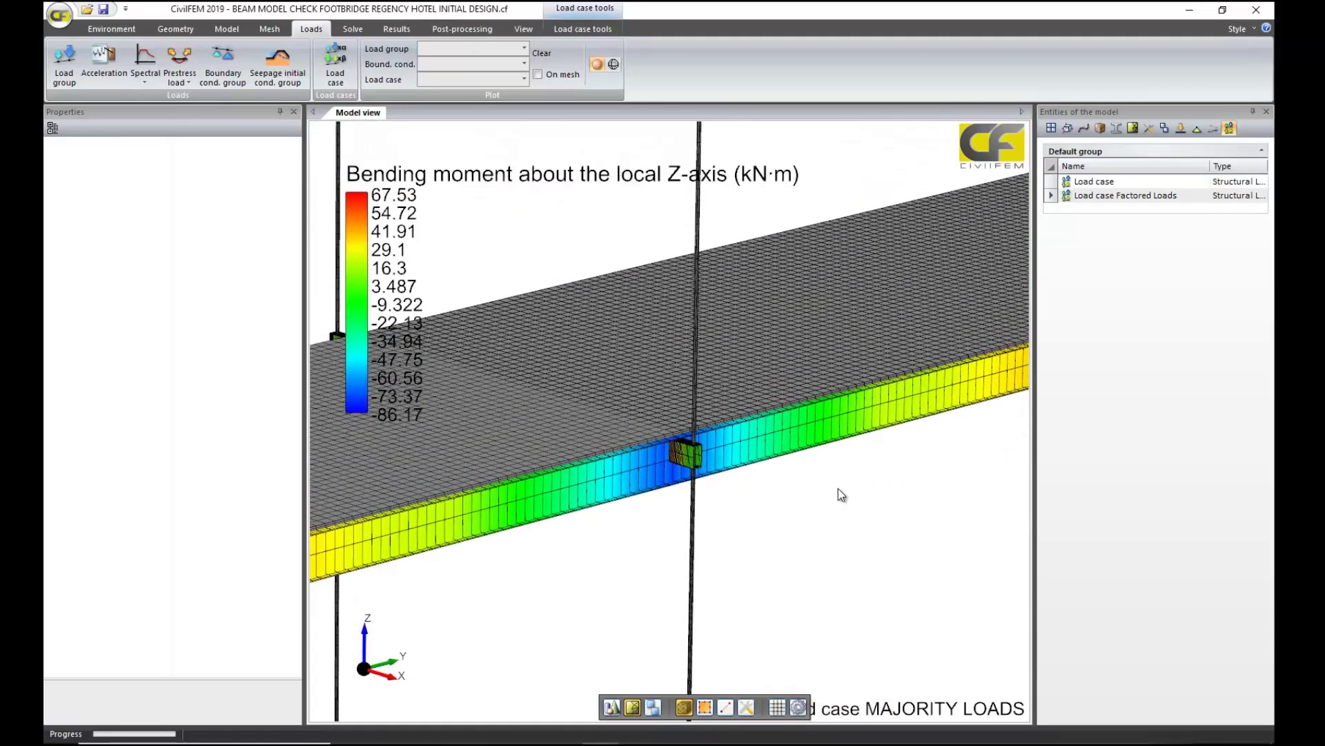
click(397, 28)
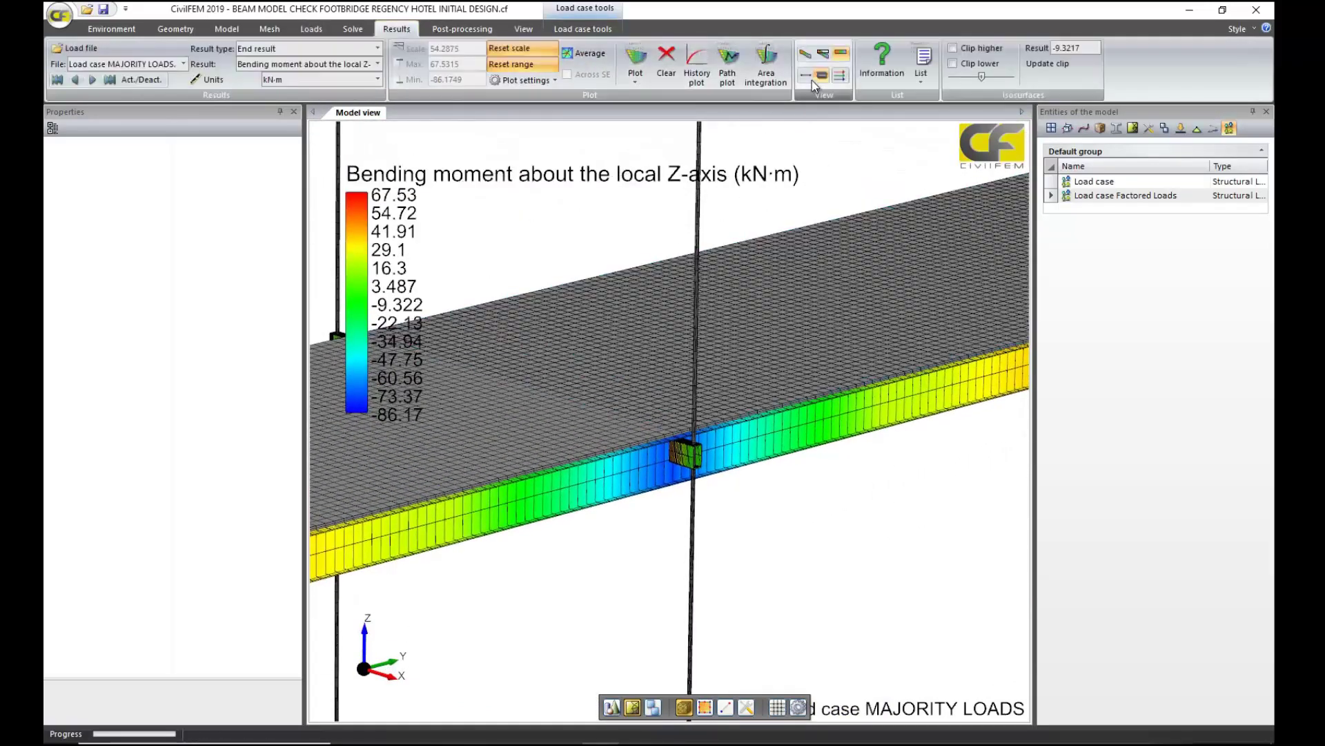
- Replot the local Z bending moment and bring the moment diagrams into view
click(635, 58)
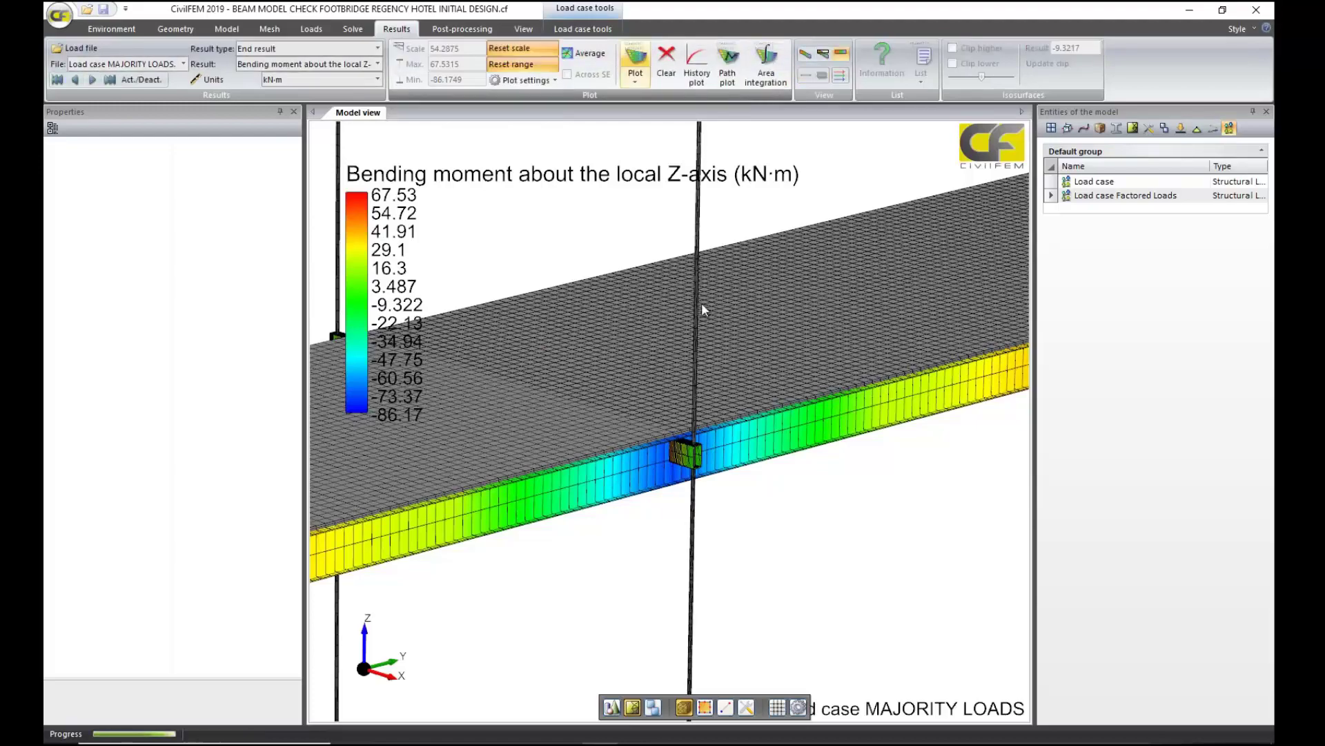
scroll(766, 541, down, 5)
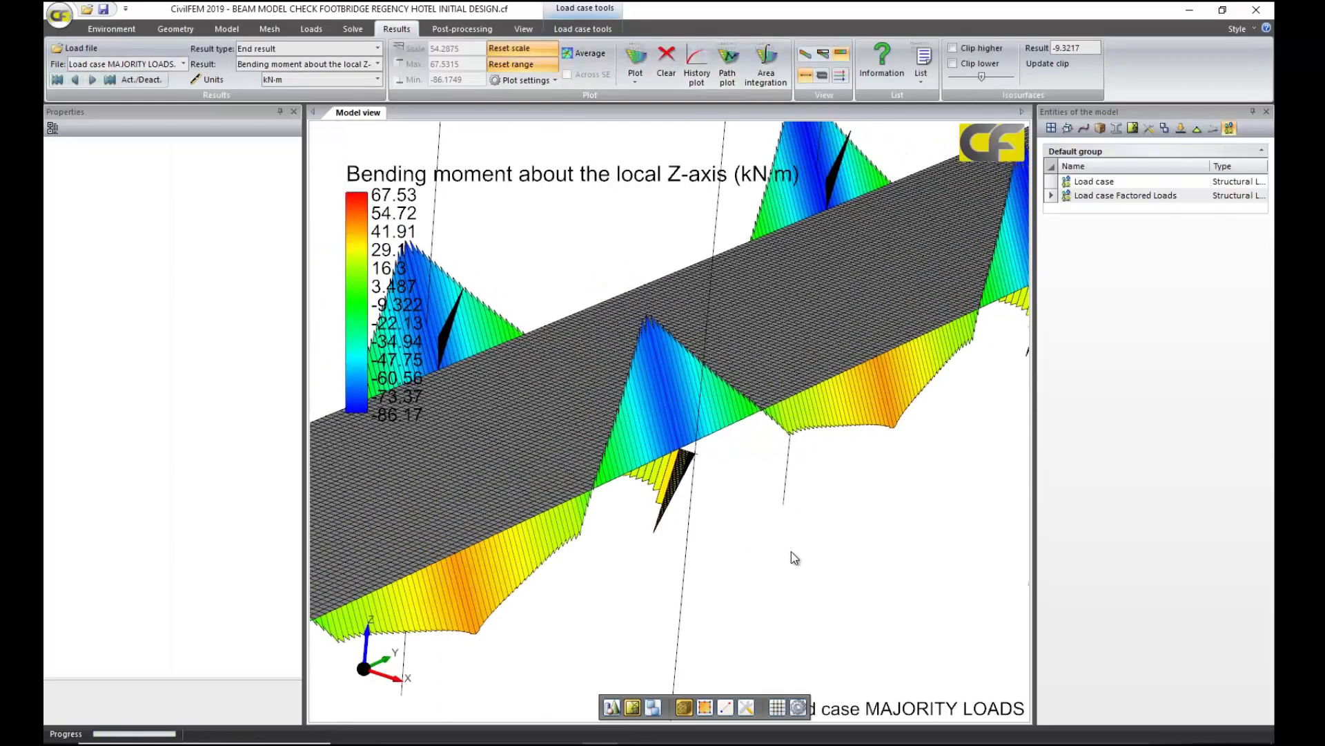
middle_drag(784, 550, 695, 516)
scroll(745, 464, down, 3)
scroll(642, 487, down, 3)
scroll(702, 476, up, 5)
scroll(734, 501, up, 4)
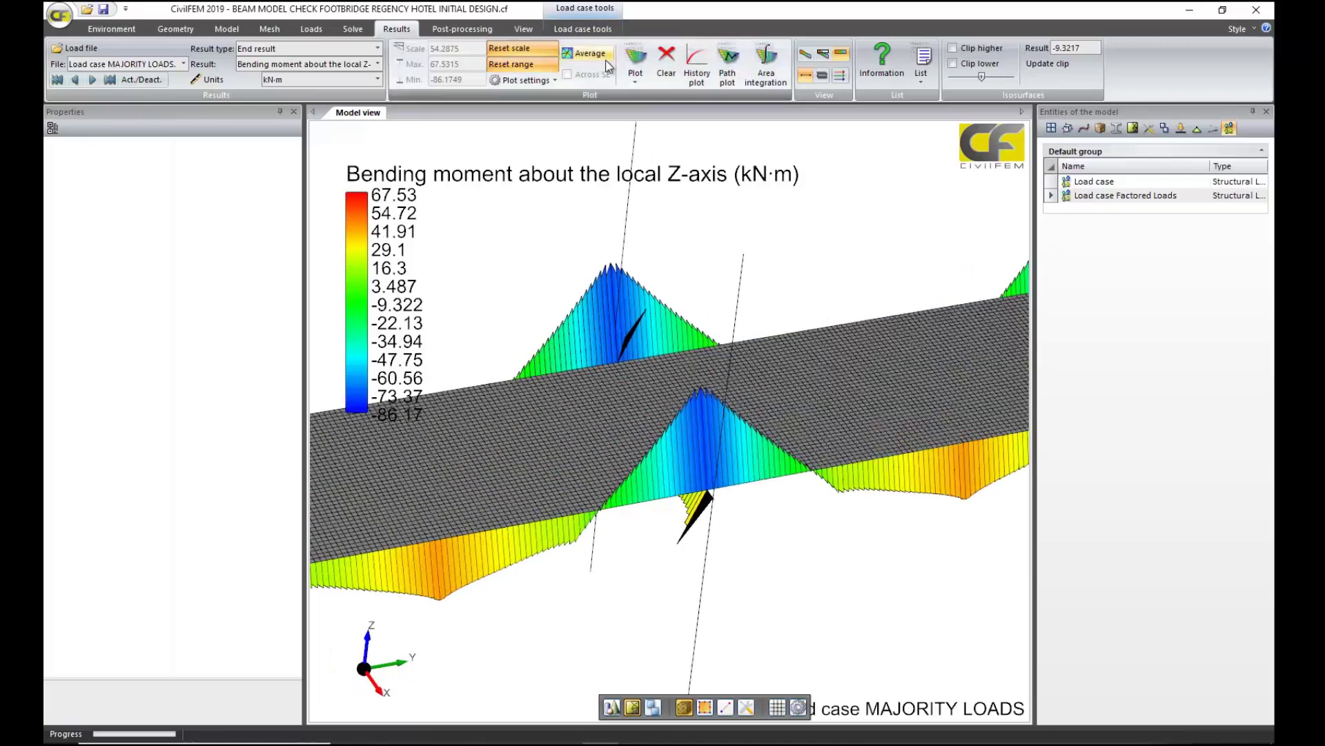
- Redraw with another Plot option, giving -86.17 to 67.19 kN·m, across the full beam
click(630, 63)
click(645, 119)
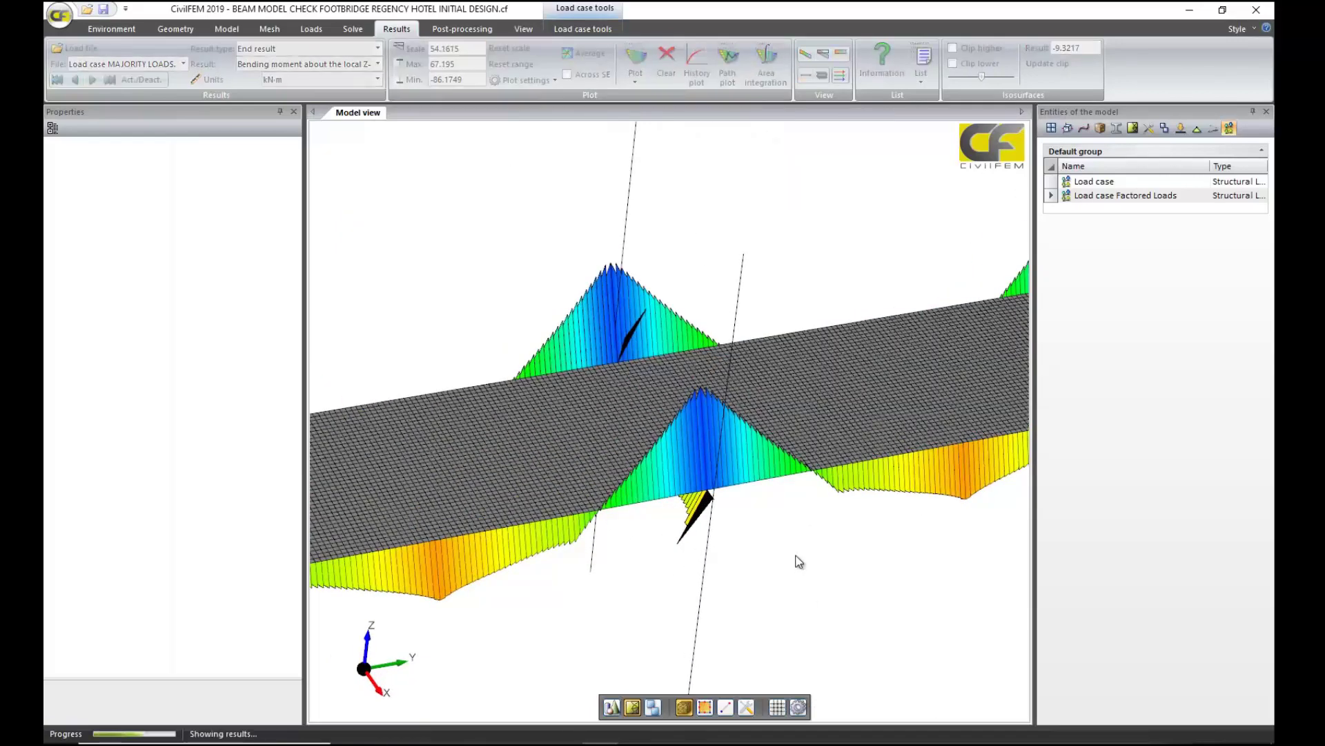
scroll(794, 545, down, 5)
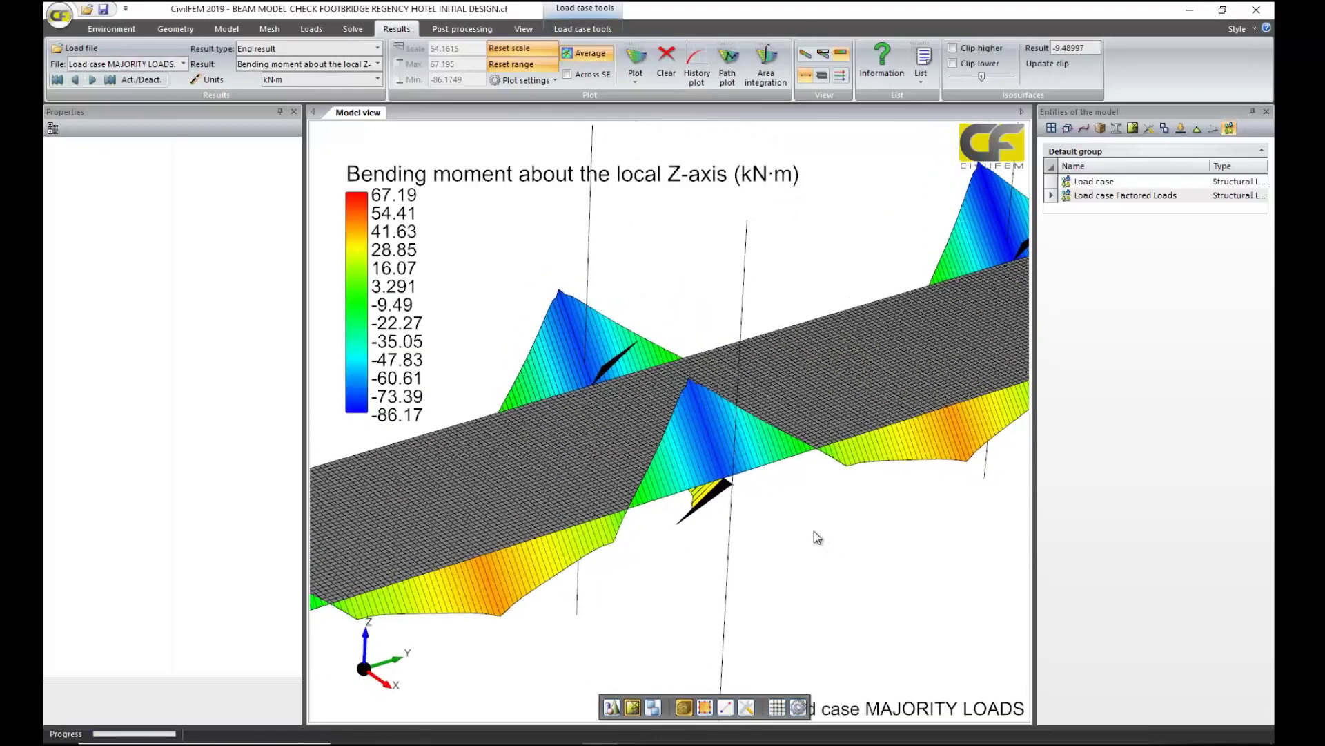
scroll(813, 532, down, 6)
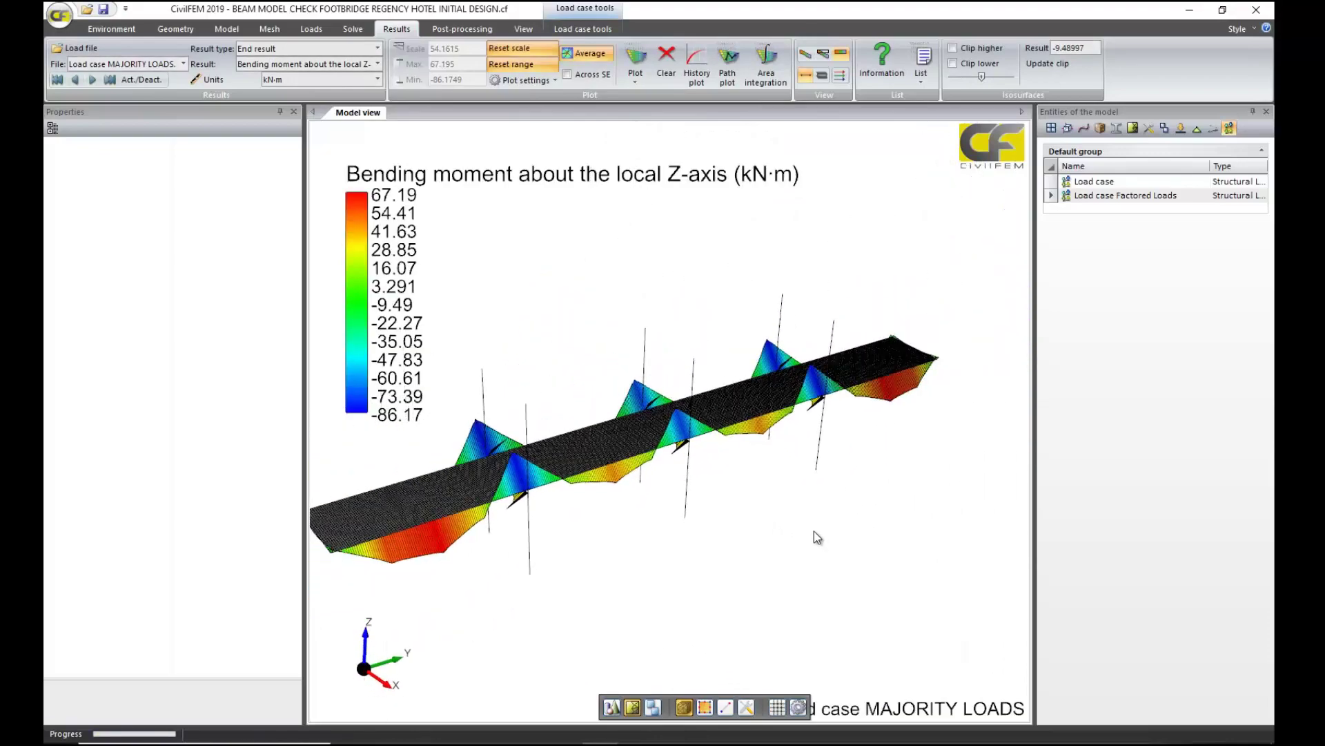
middle_drag(859, 511, 848, 515)
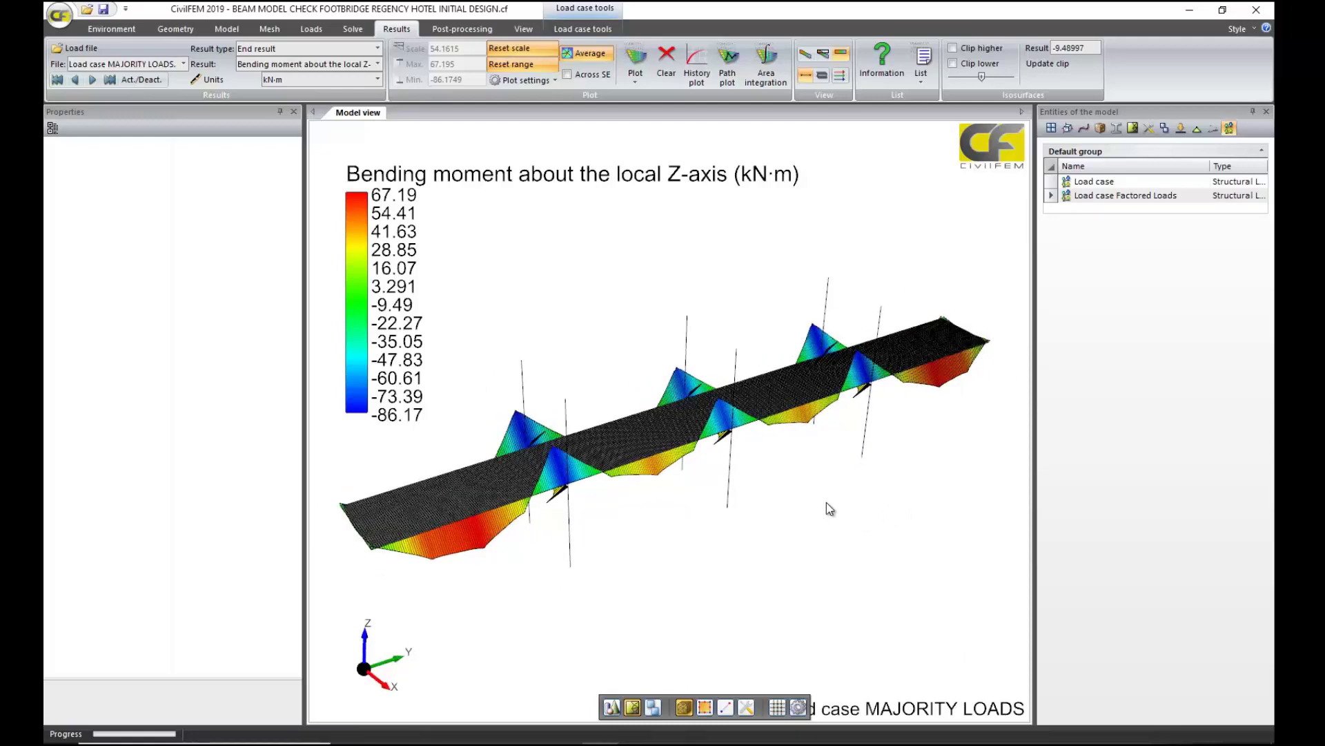
- Select transverse shear force in the local Y-direction with units in kN
click(378, 64)
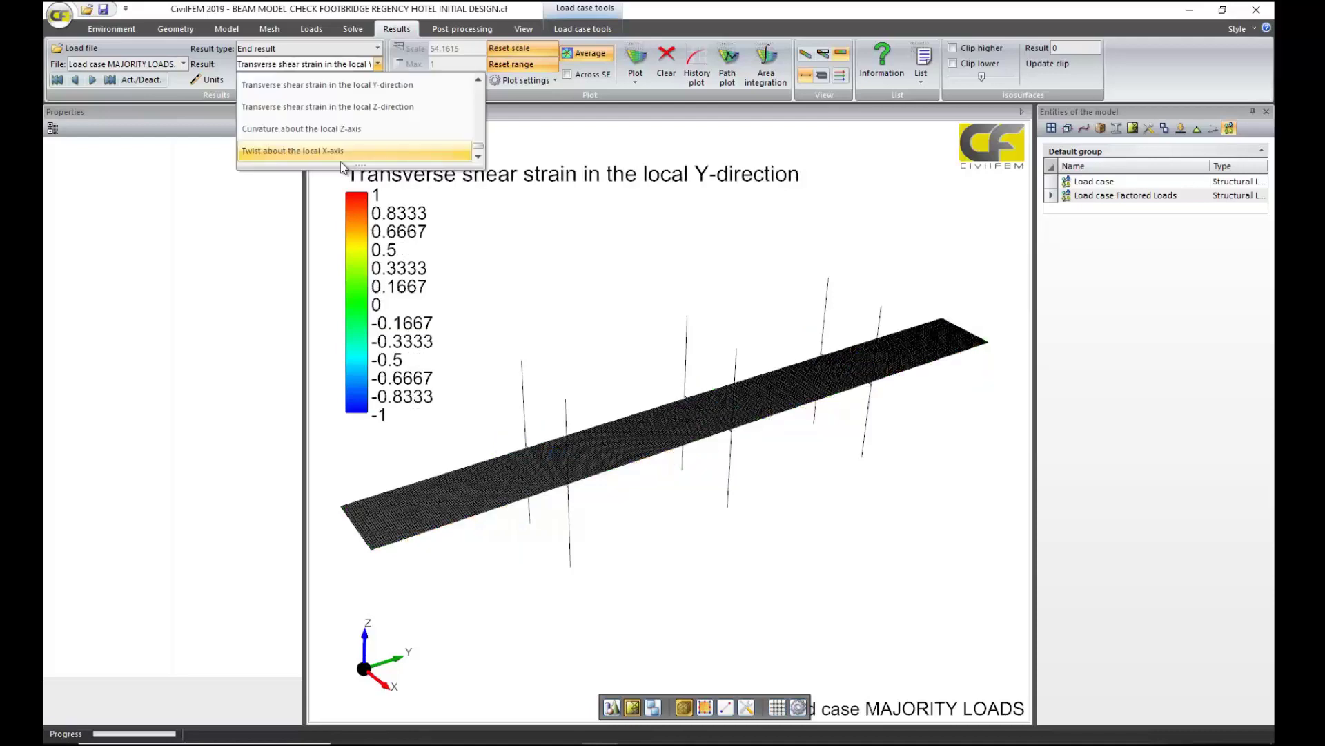
drag(354, 163, 354, 457)
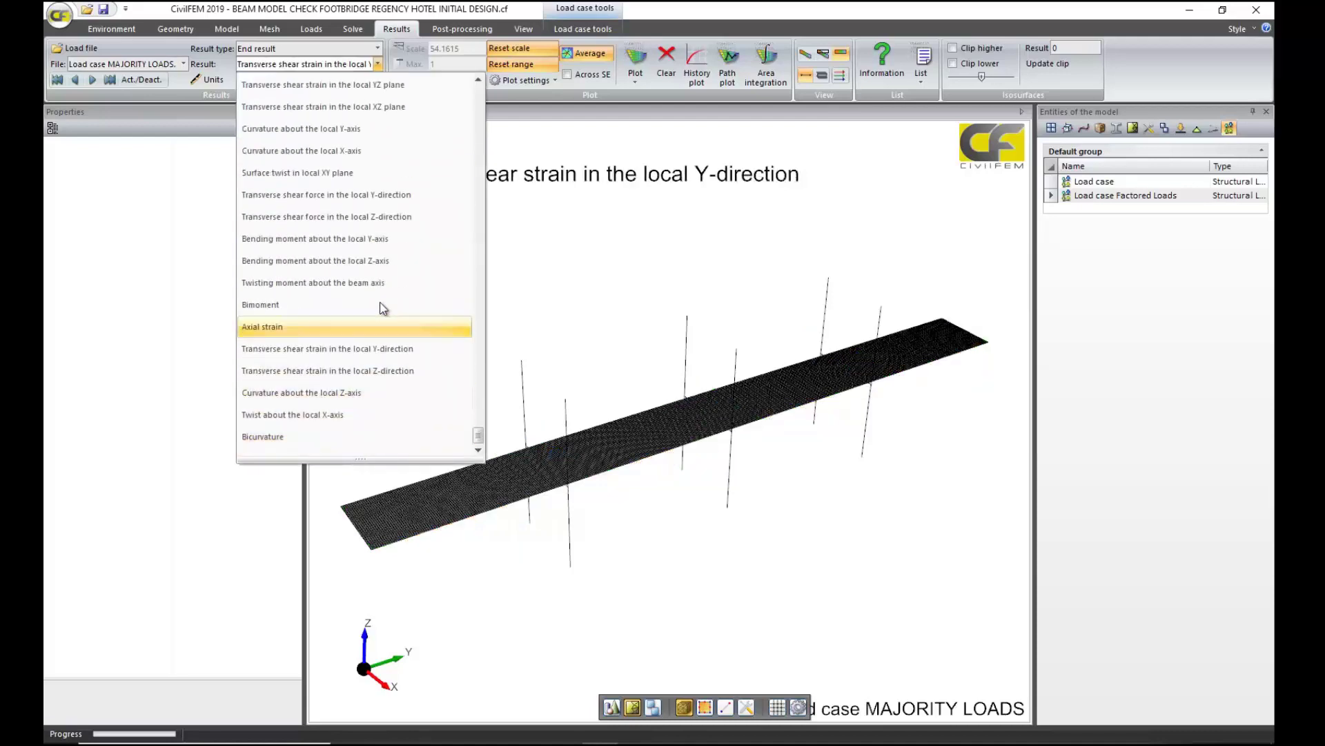
click(387, 195)
click(341, 82)
click(338, 105)
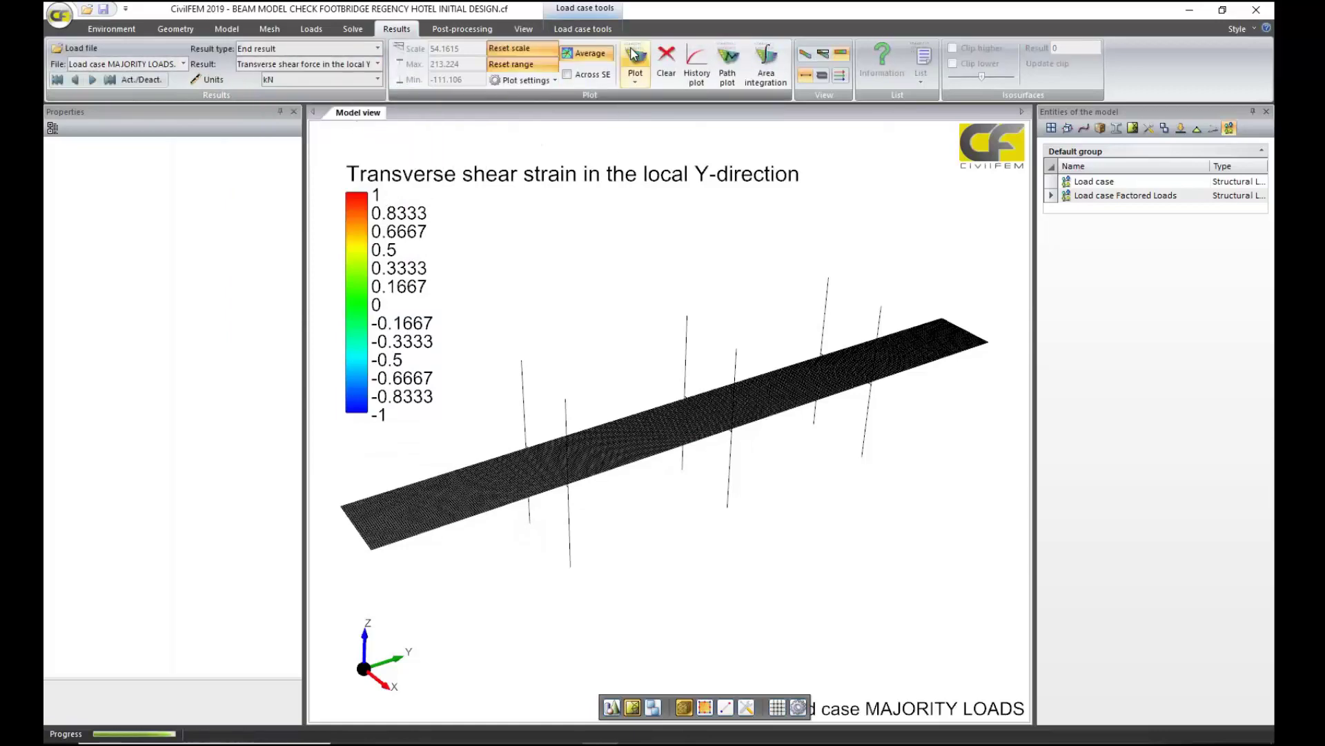
- View the -111.1 to 213.2 kN shear plot on the deck from above
scroll(729, 499, up, 3)
scroll(663, 503, up, 5)
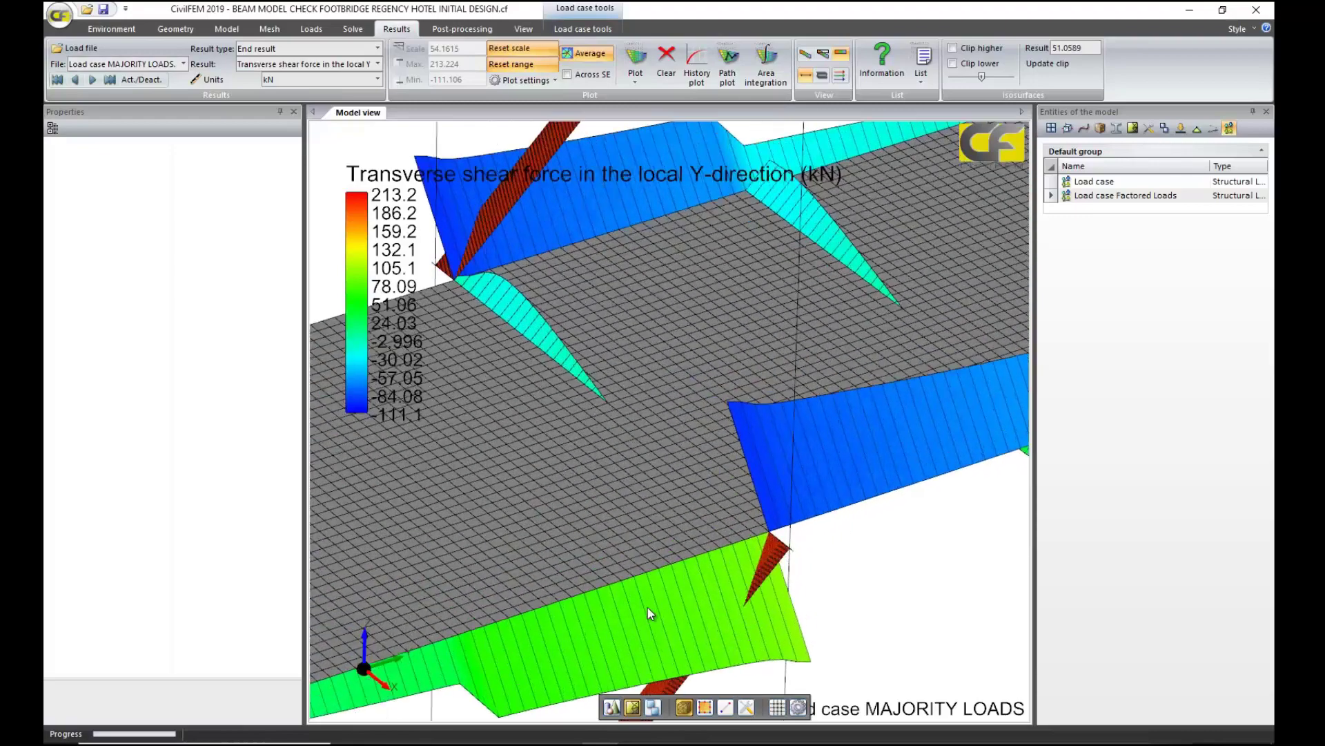
scroll(938, 601, down, 3)
scroll(946, 584, up, 5)
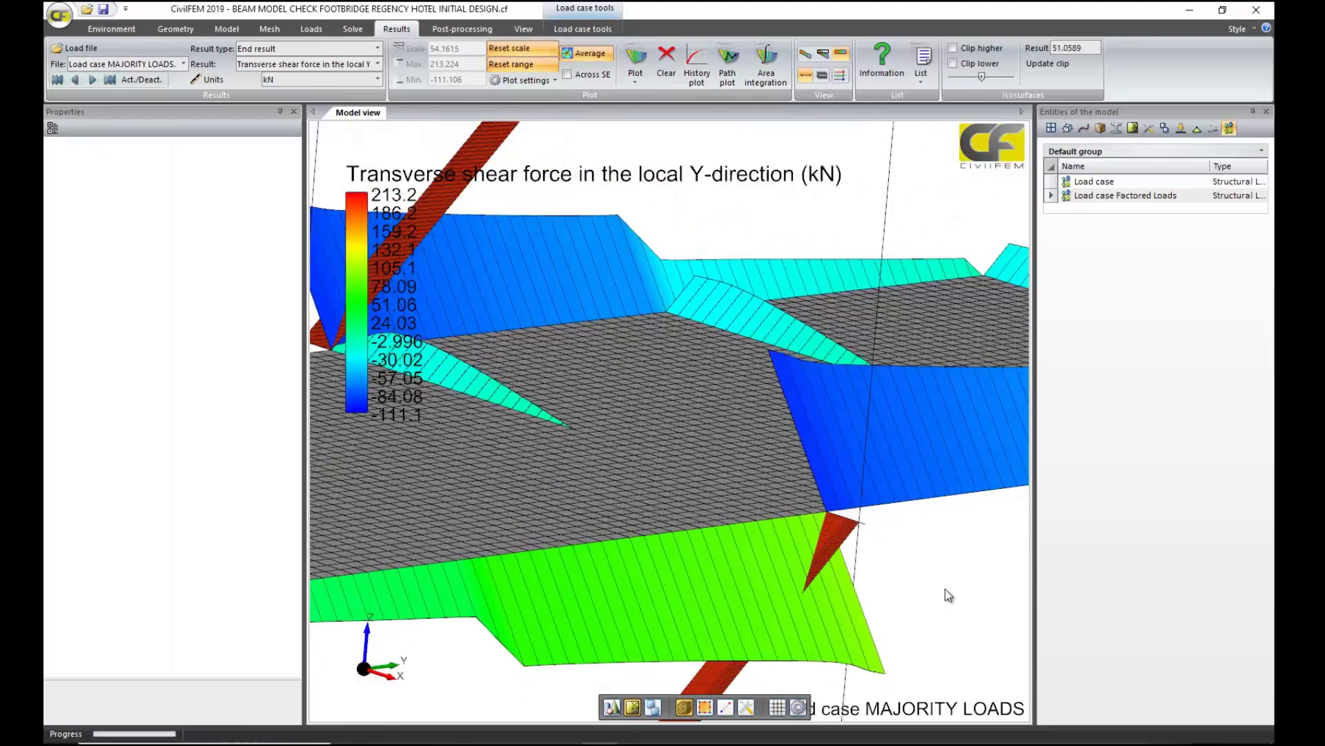
scroll(946, 592, down, 2)
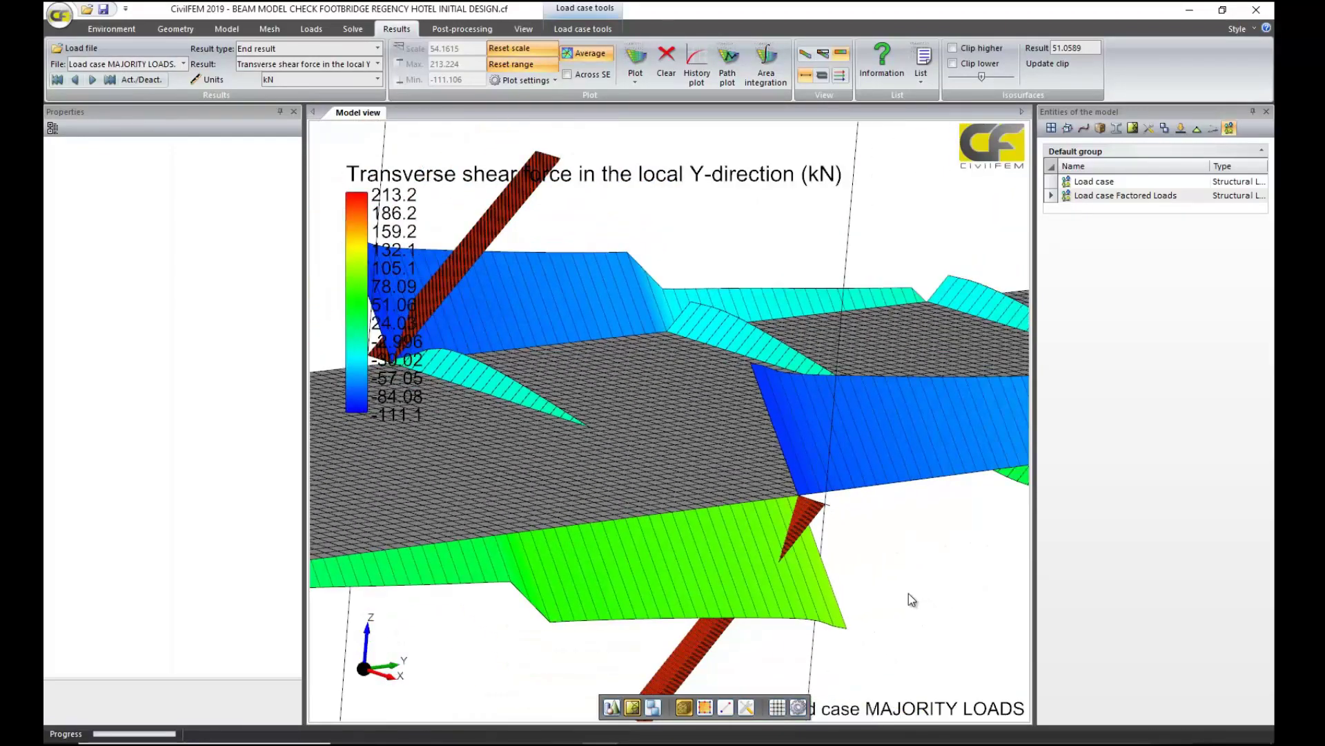
scroll(884, 591, down, 4)
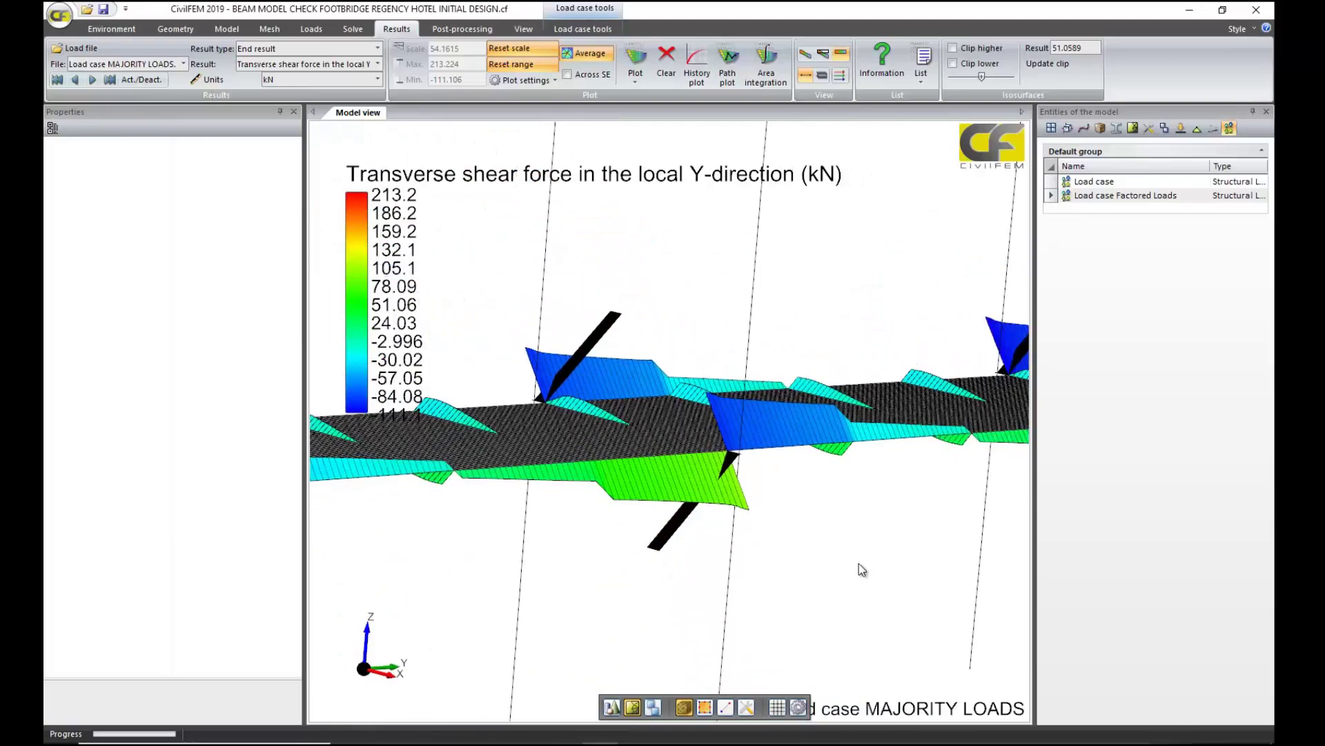
middle_drag(849, 555, 812, 474)
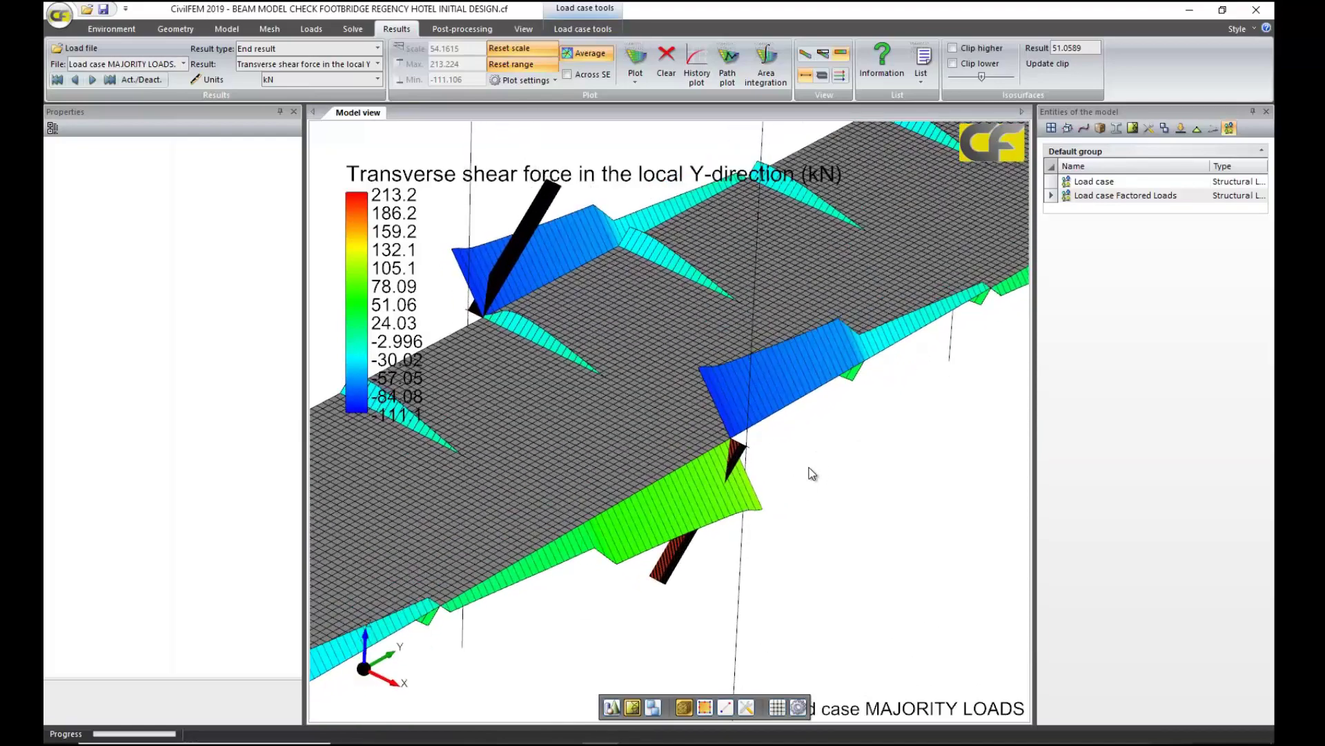
- Replot the local Y shear force in kip, now ranging -24.98 to 47.93
click(368, 80)
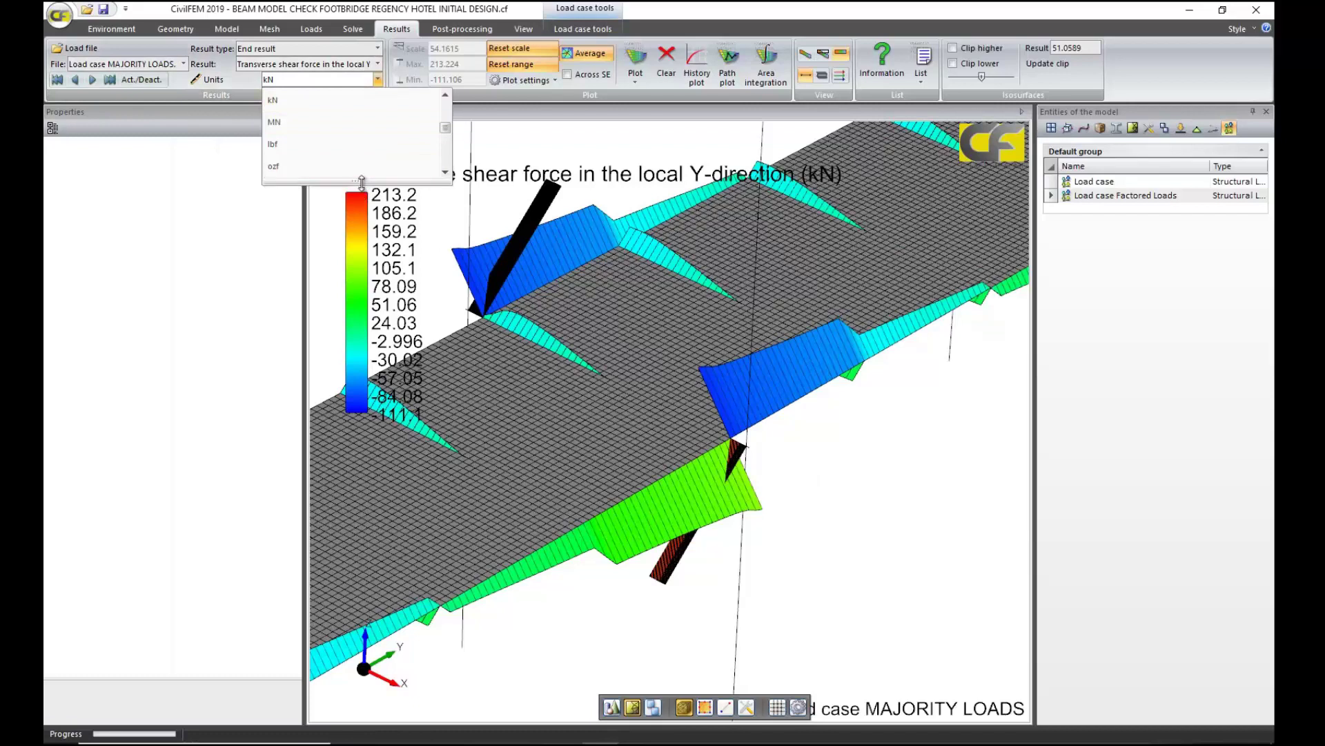
drag(362, 191, 361, 325)
click(338, 239)
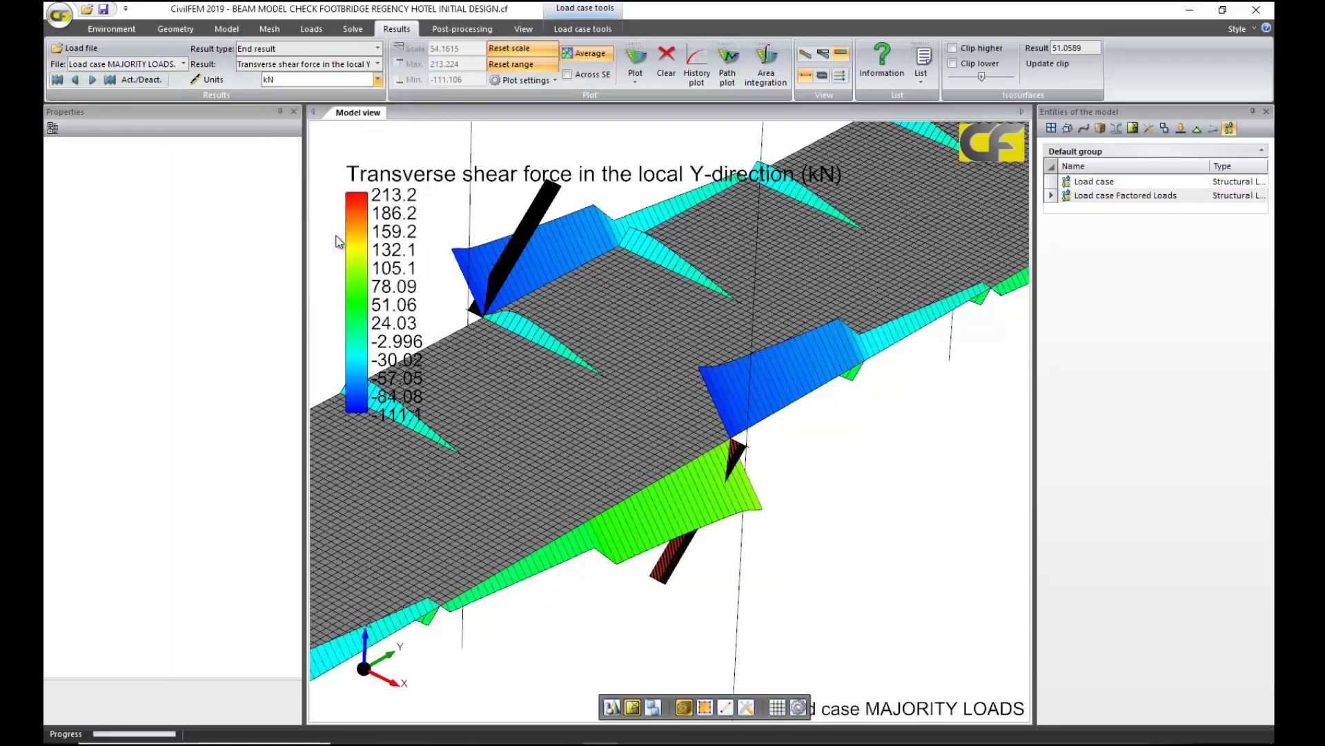
click(636, 57)
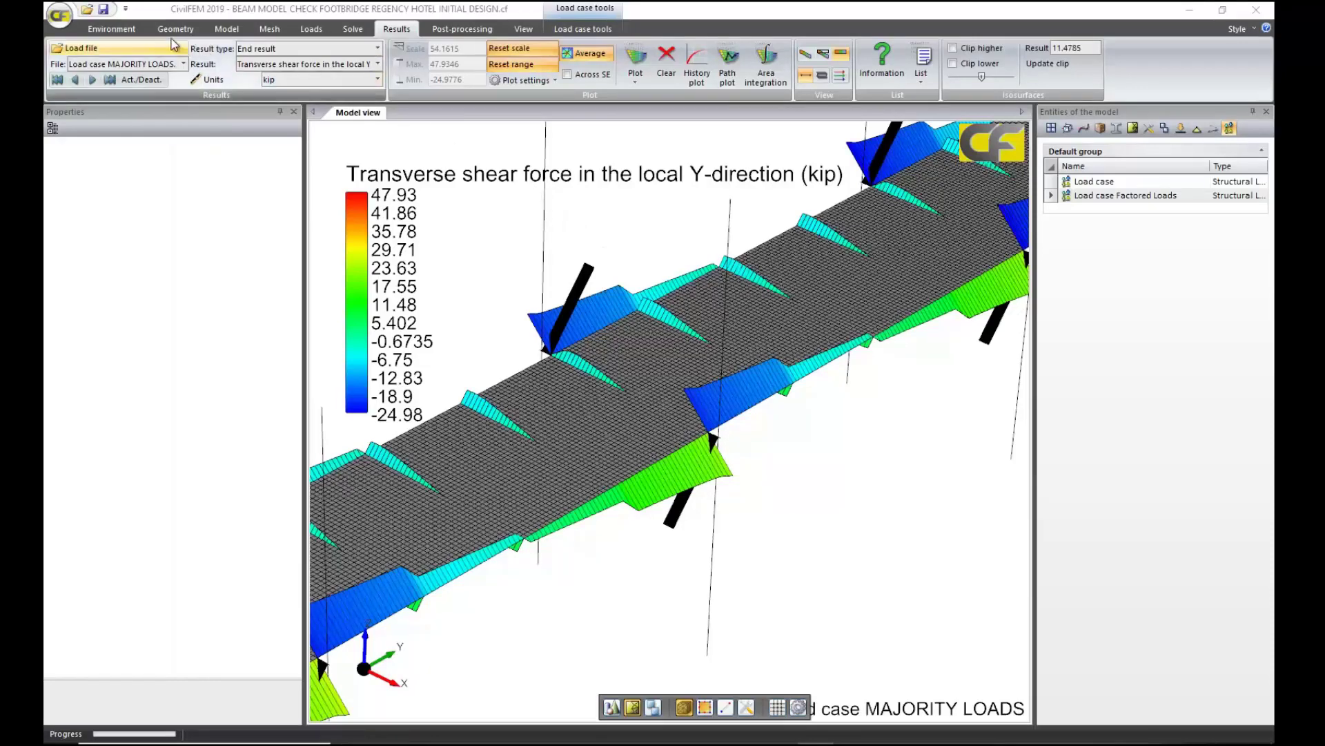
click(114, 27)
click(419, 49)
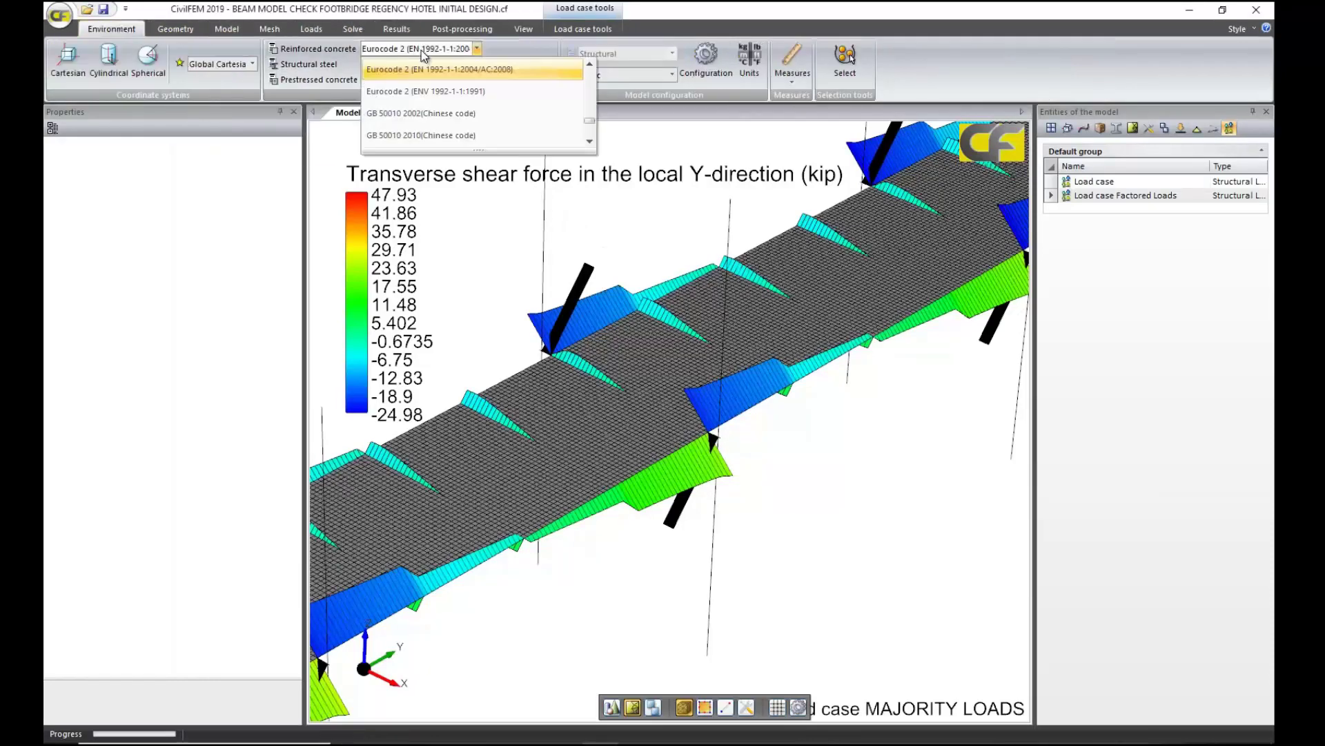
drag(479, 163, 494, 373)
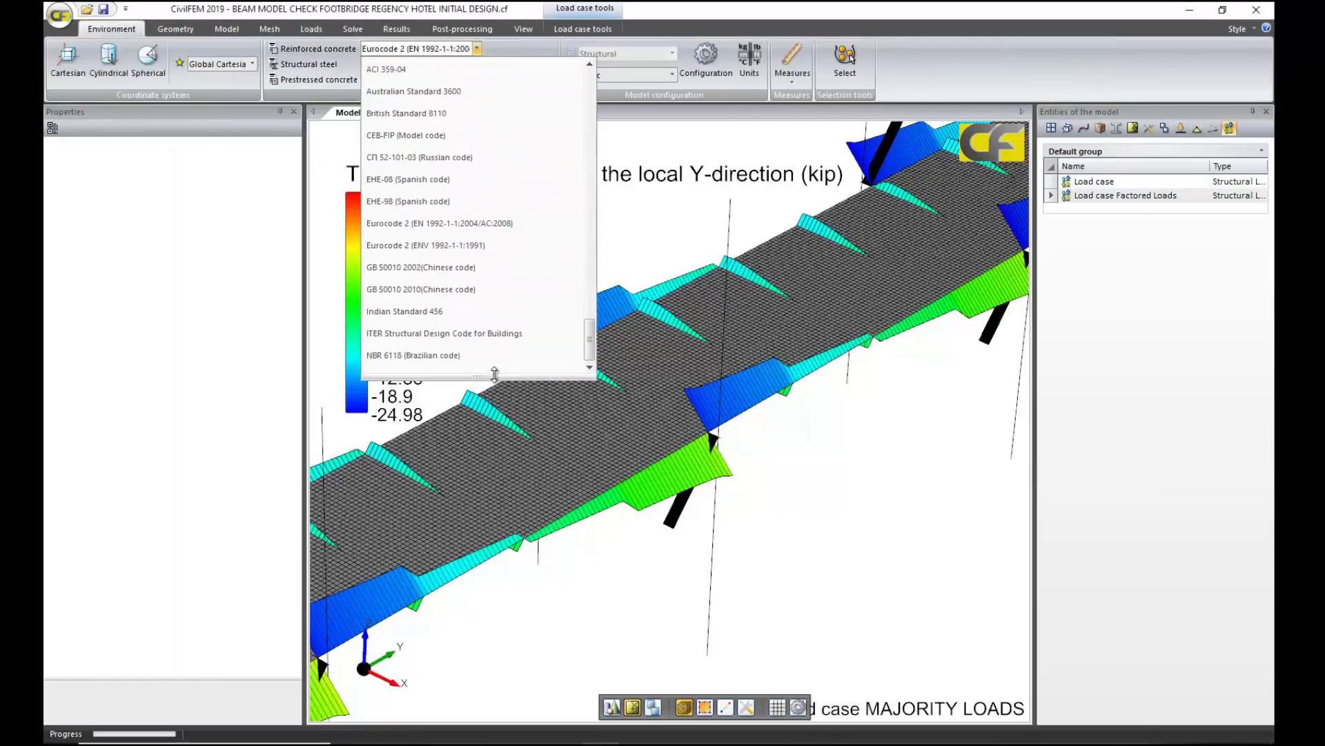
scroll(503, 355, up, 1)
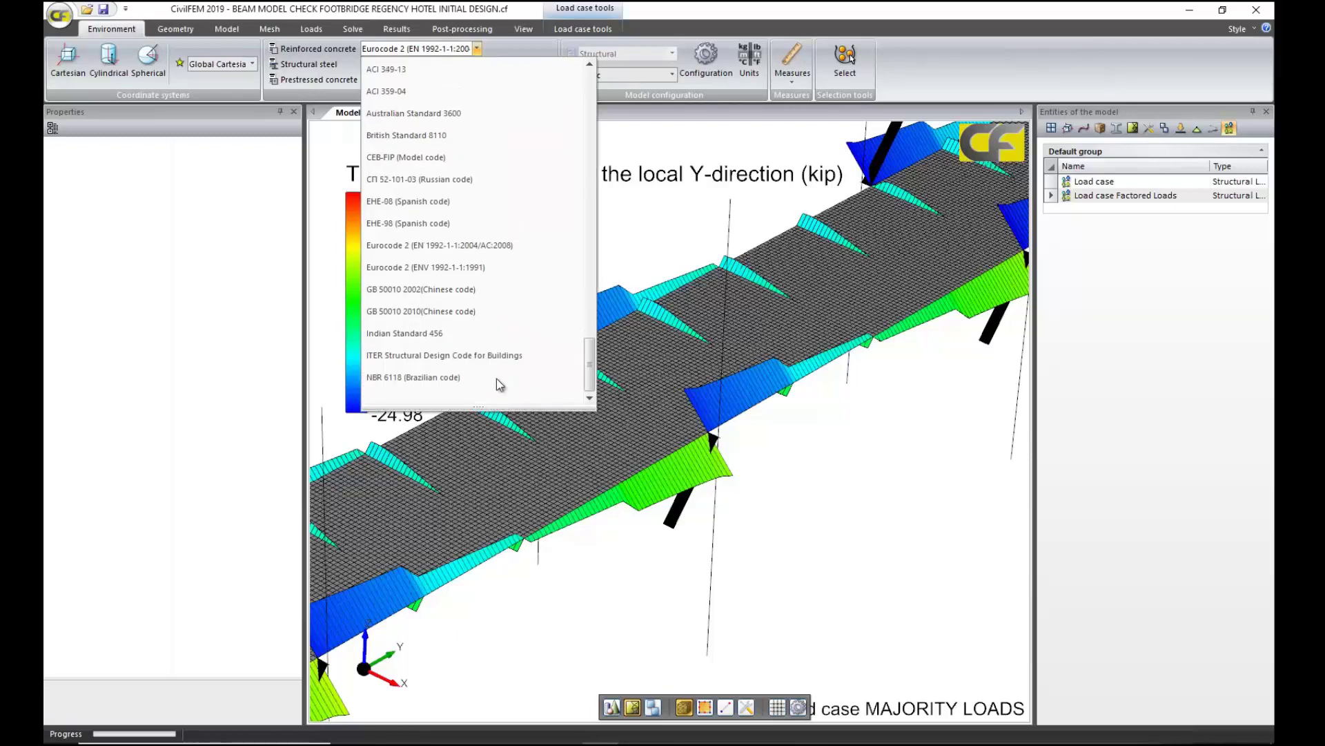
click(323, 65)
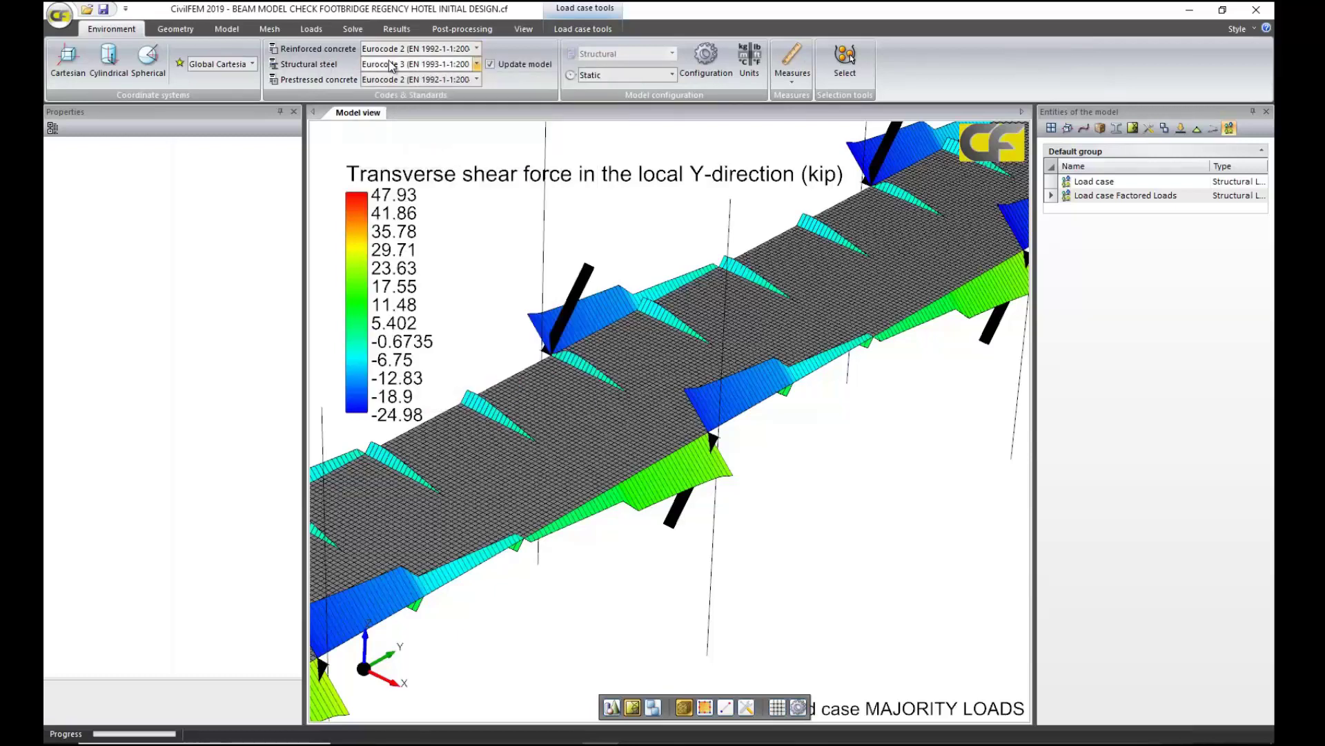
click(477, 63)
drag(488, 162, 495, 372)
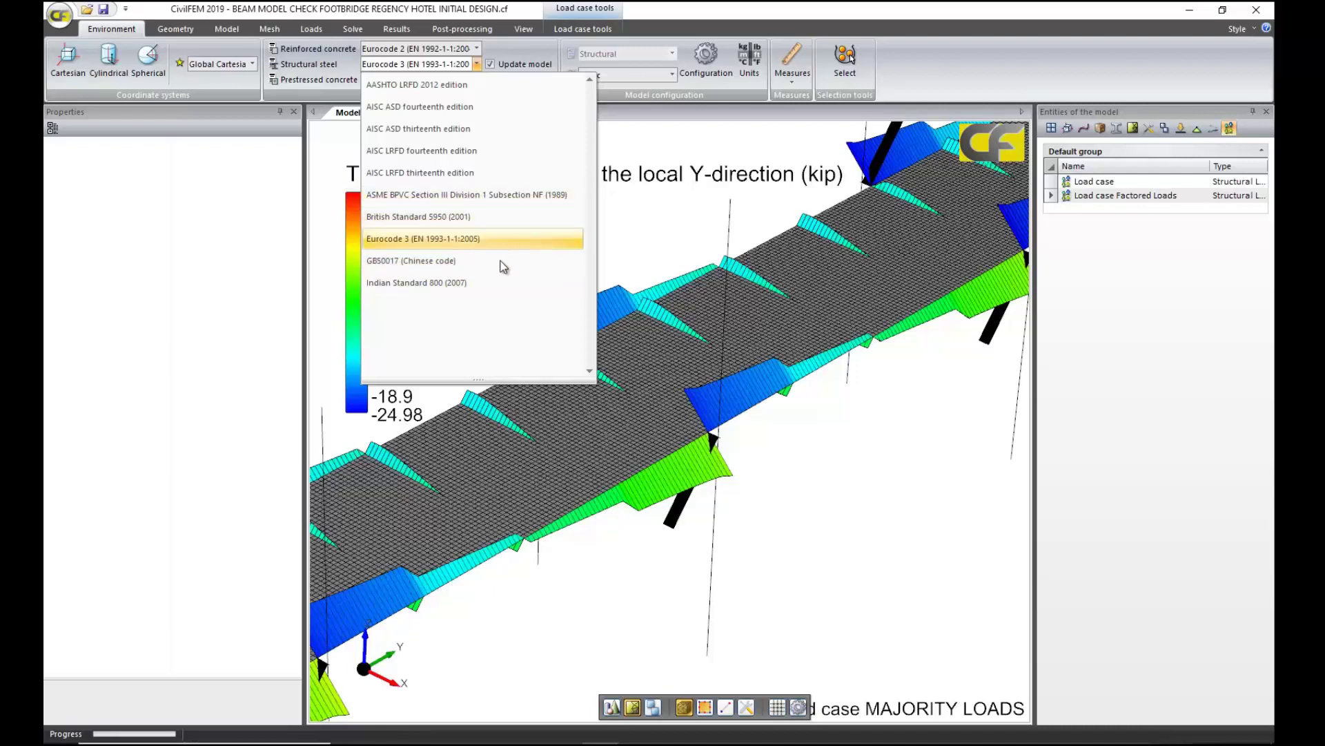
click(341, 143)
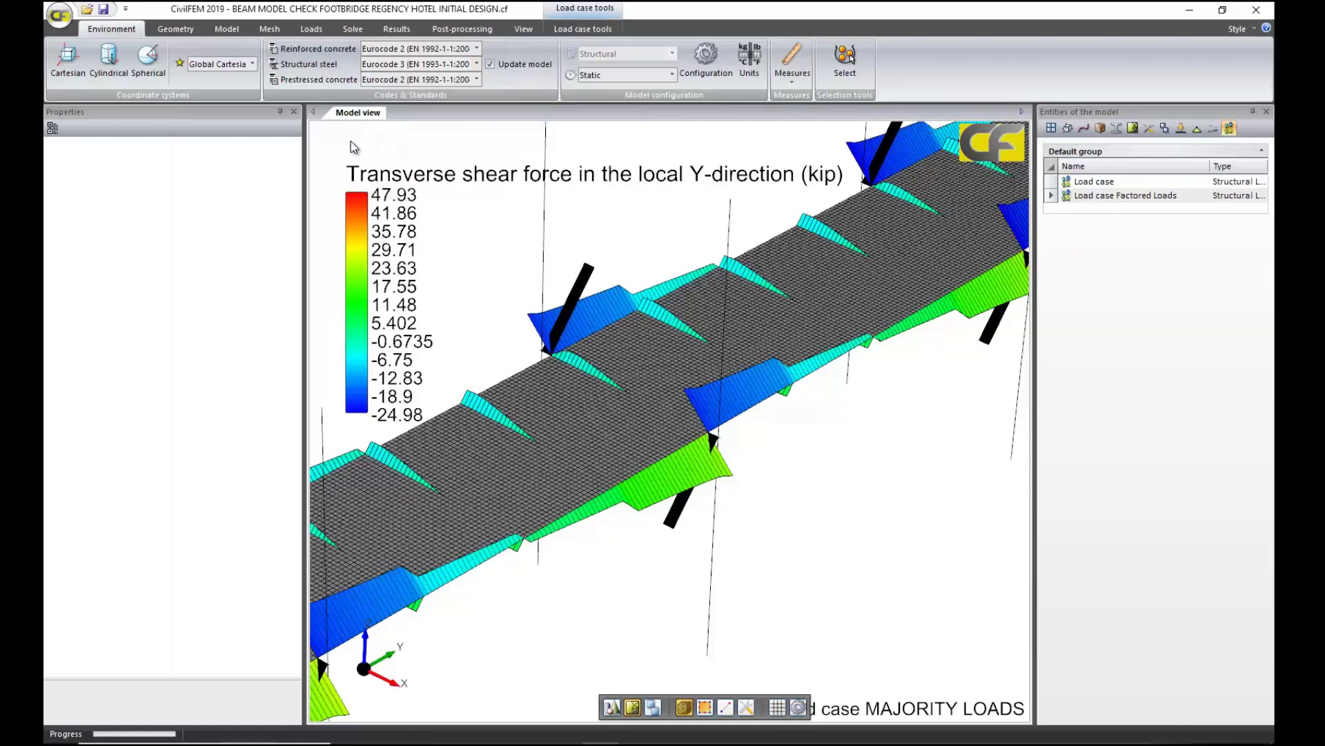
- Browse for results files with the type filter set to Checking/Design results
click(401, 30)
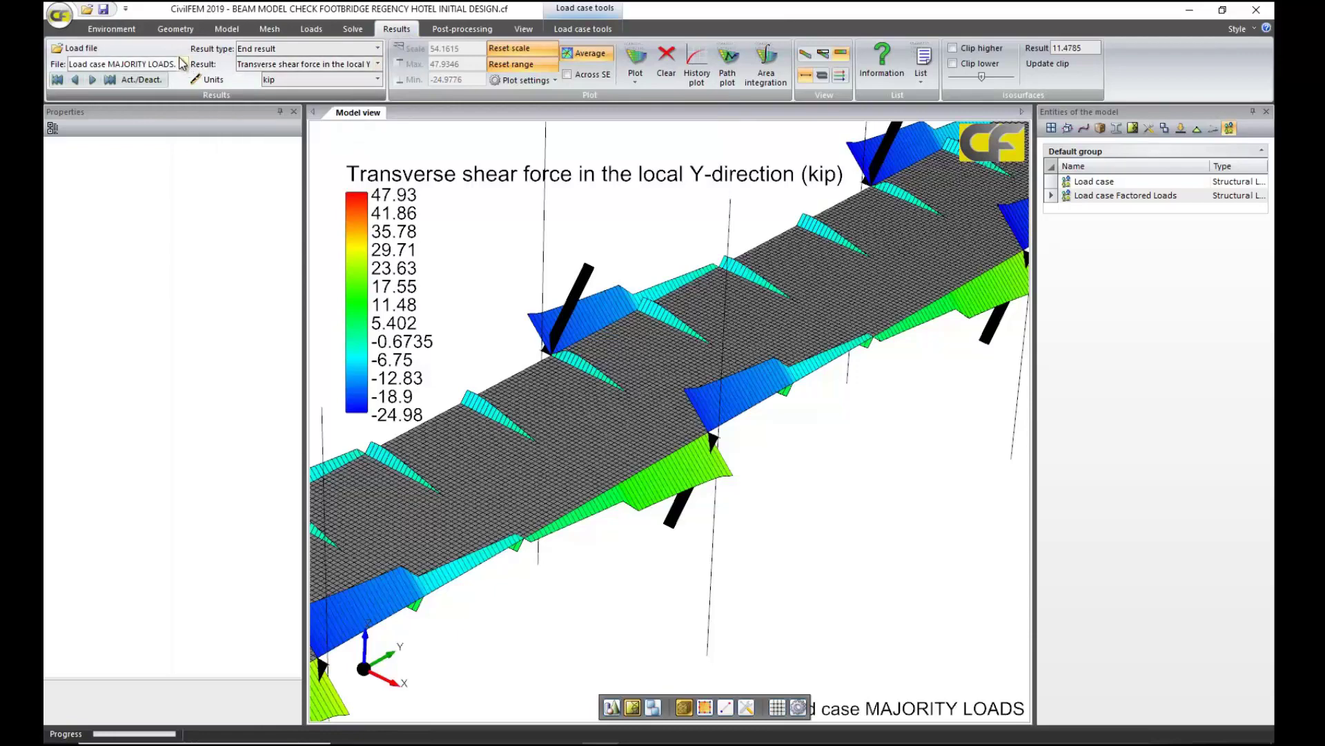
click(82, 48)
click(687, 207)
click(1131, 532)
click(1109, 559)
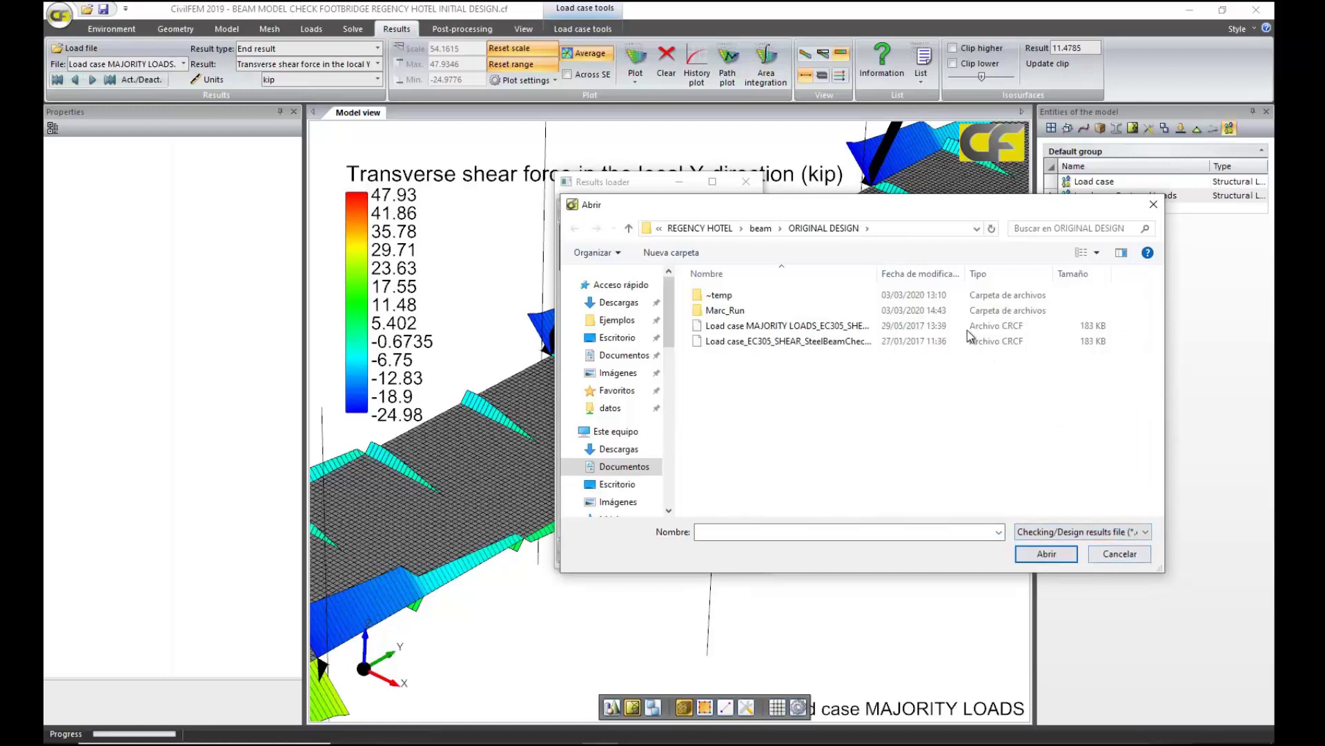
- Load the MAJORITY LOADS_EC305_SHEAR_SteelBeamCheck .crcf file and close the loader
drag(878, 273, 950, 276)
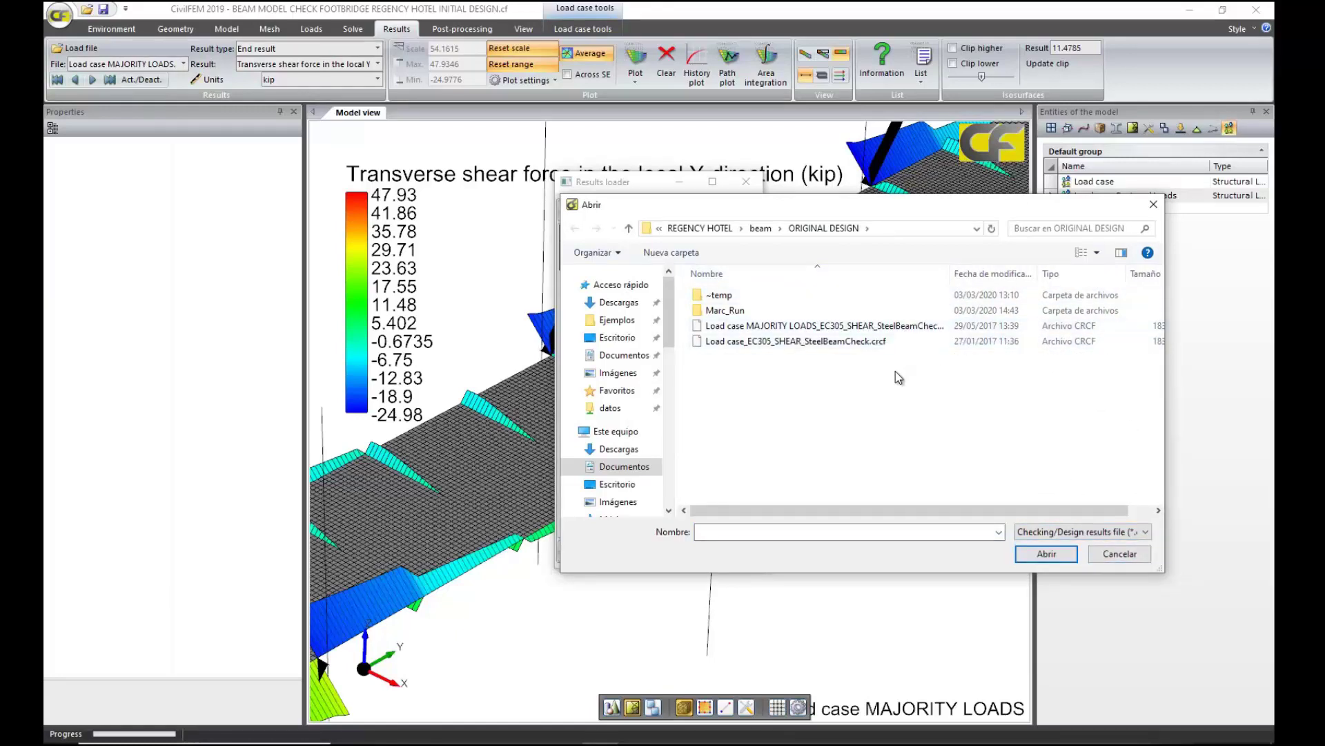
double_click(884, 328)
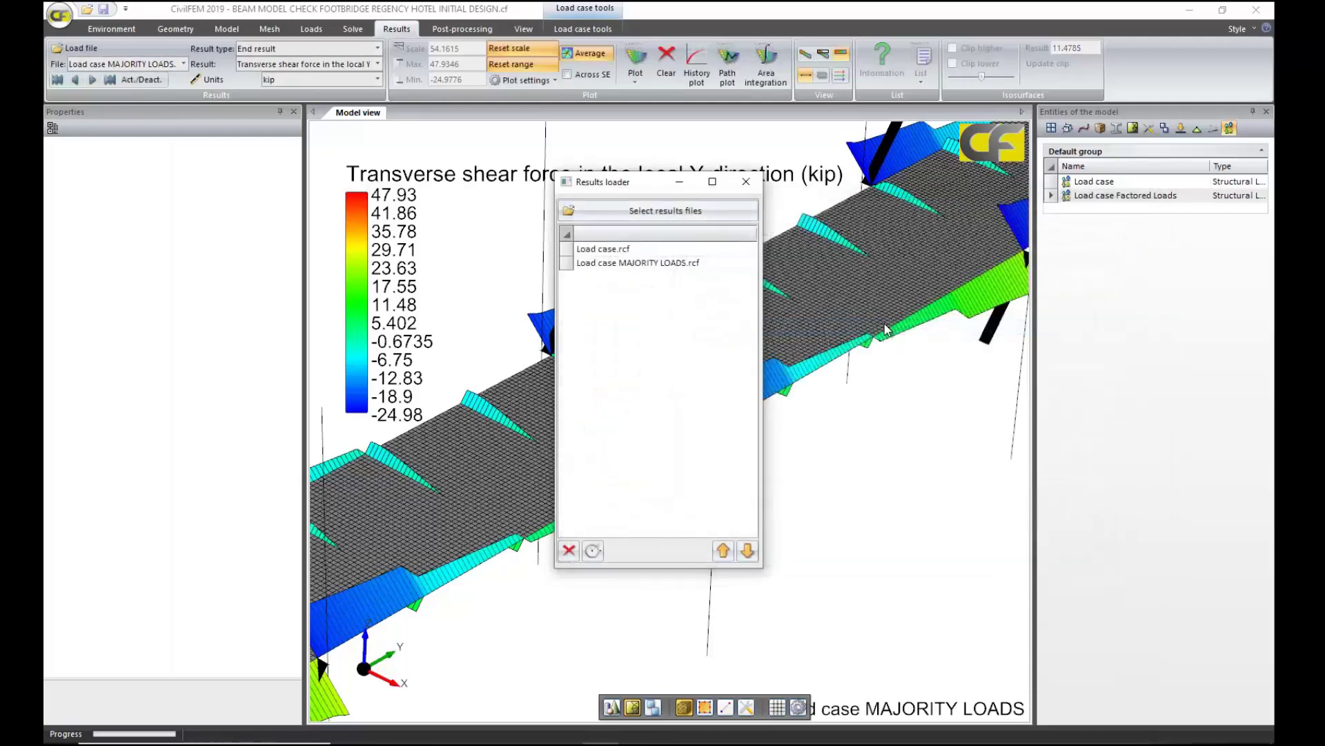
click(744, 184)
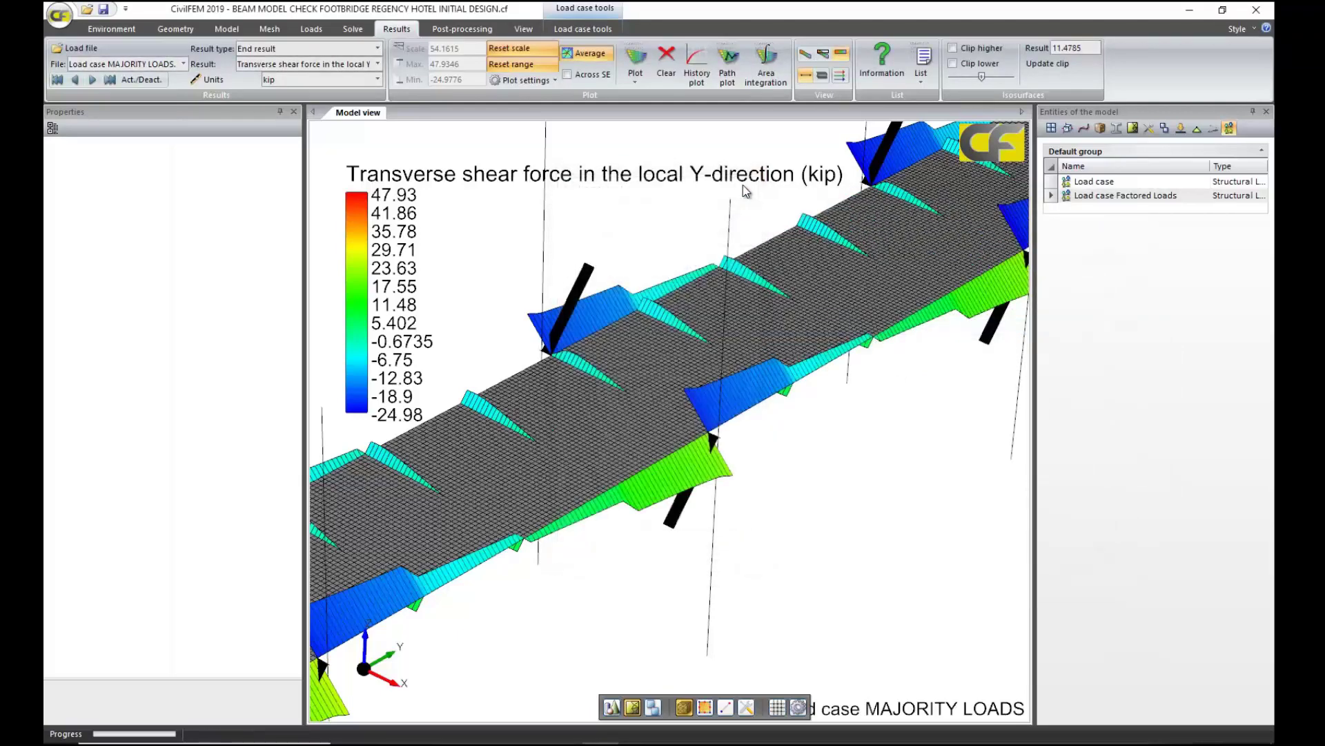
click(184, 65)
- Activate the EC3 shear check file and start a steel beam check, keeping Tension loading
click(197, 129)
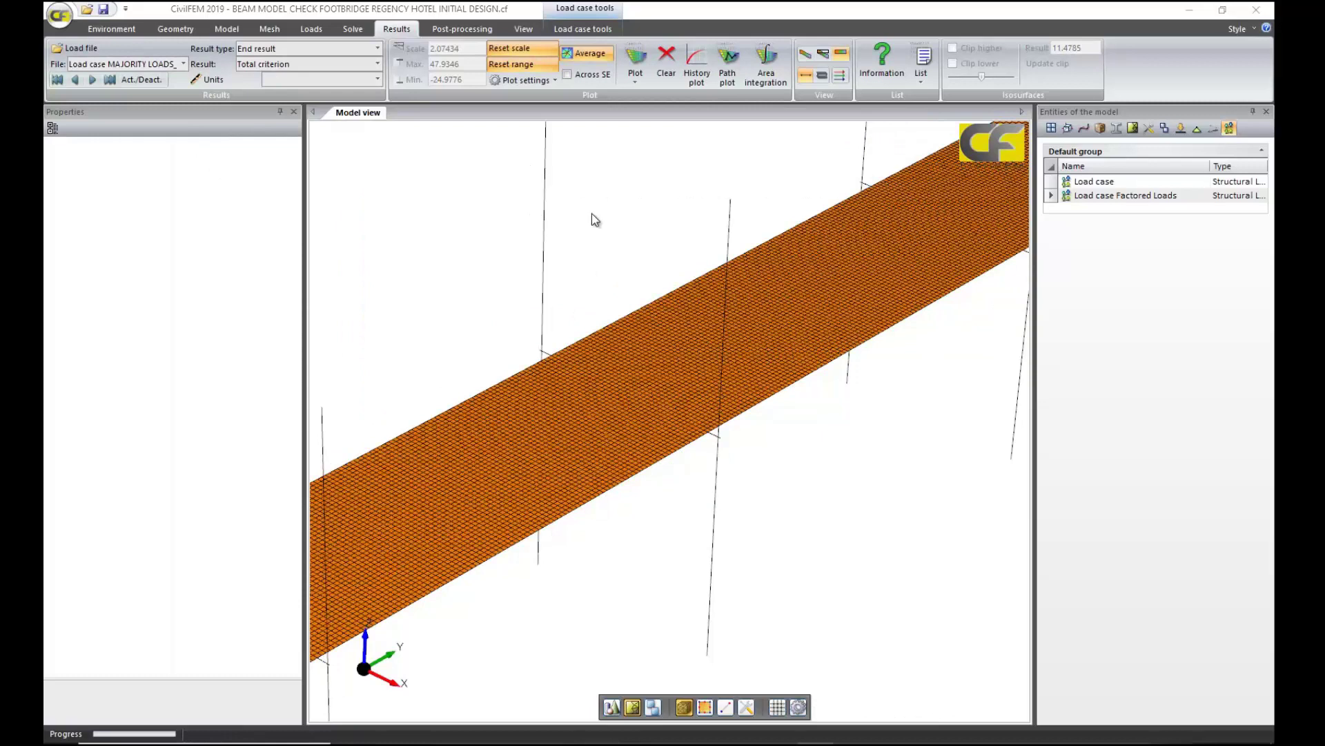
click(468, 30)
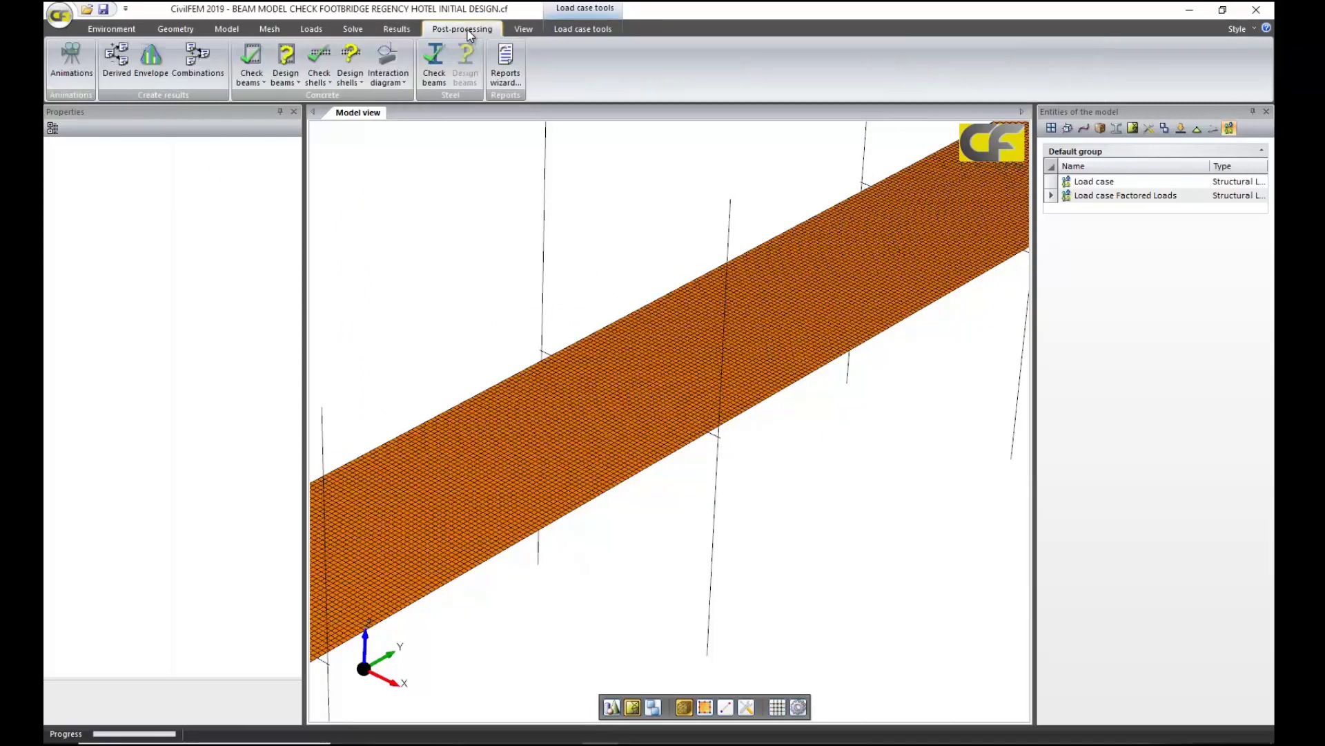
click(429, 66)
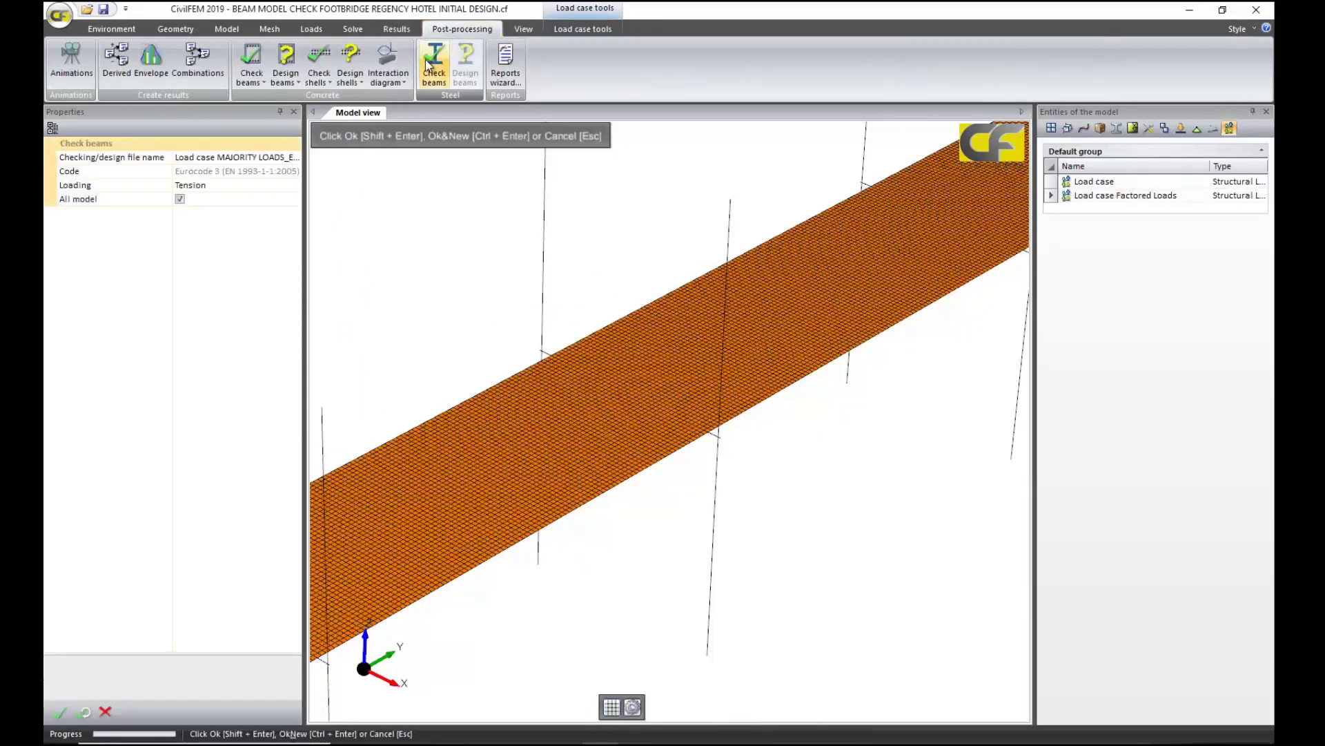
click(289, 193)
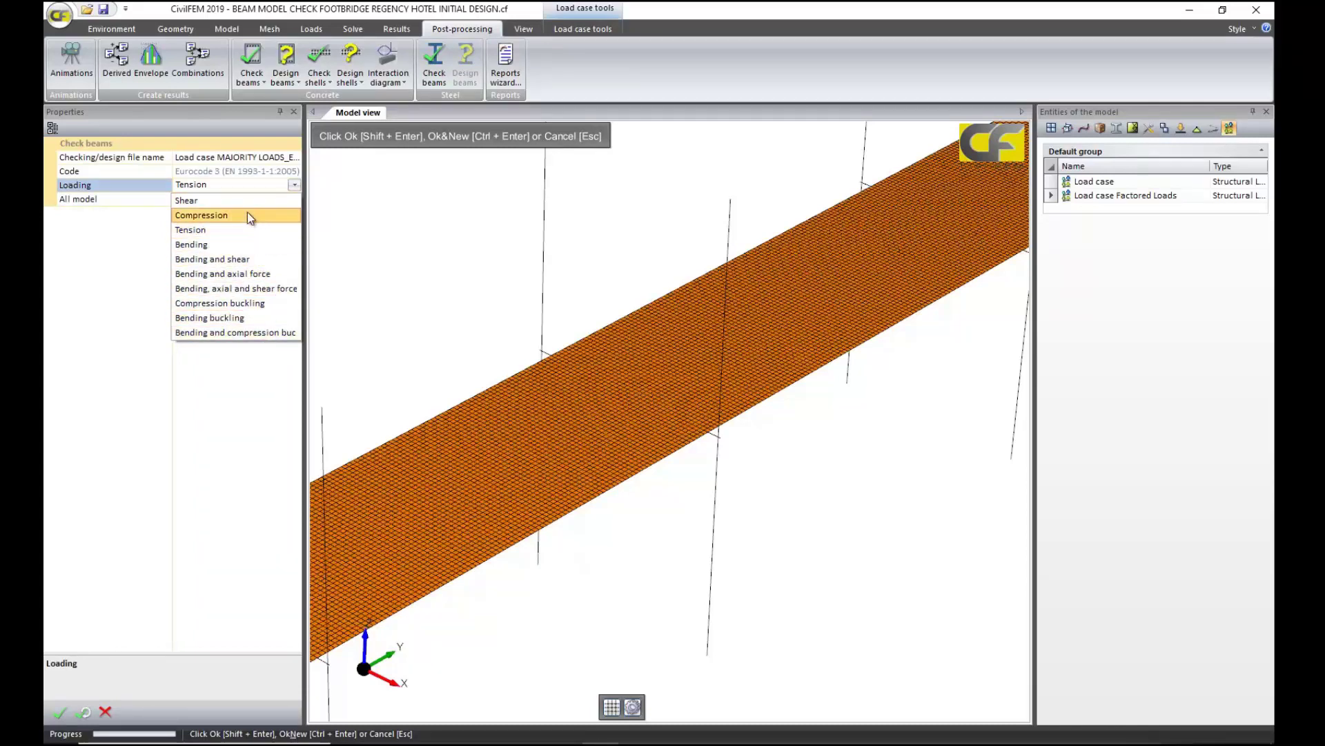
click(160, 232)
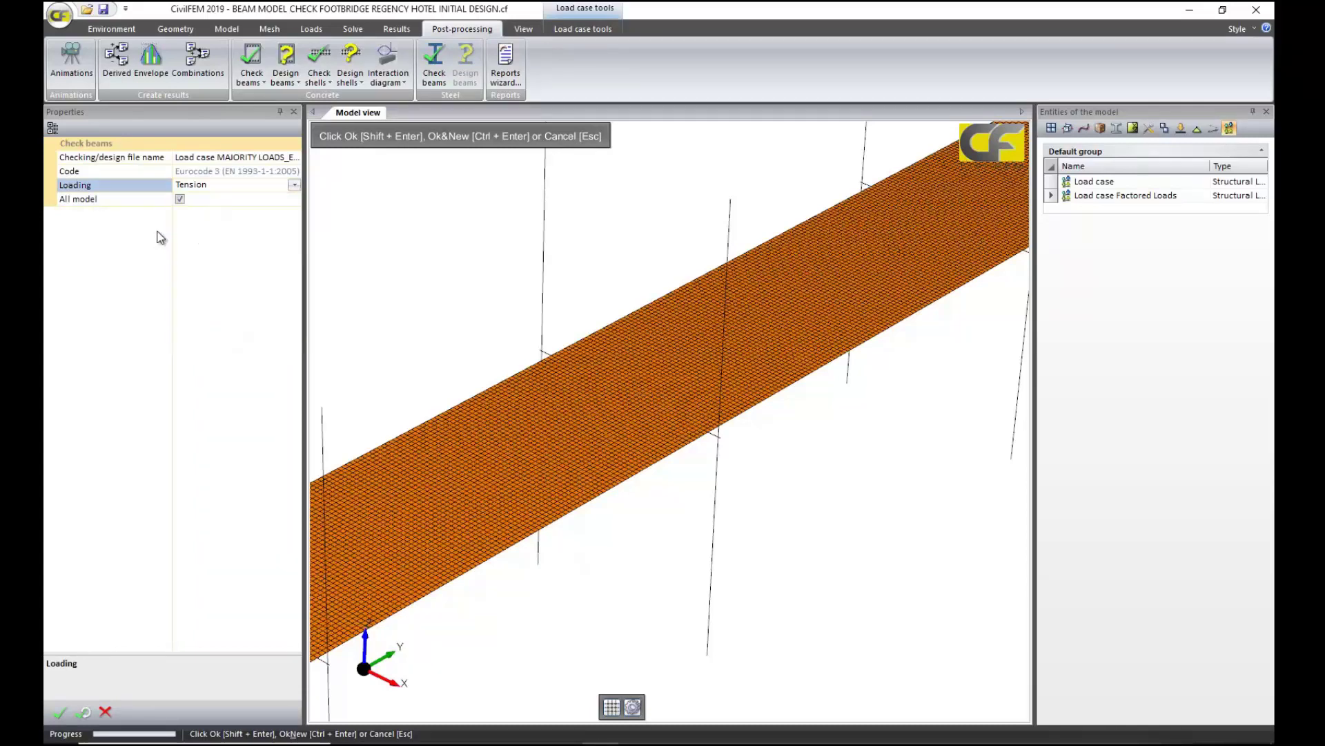
- Cancel Check beams and plot the Total criterion contour on the deck beams, up to 0.7344
click(105, 711)
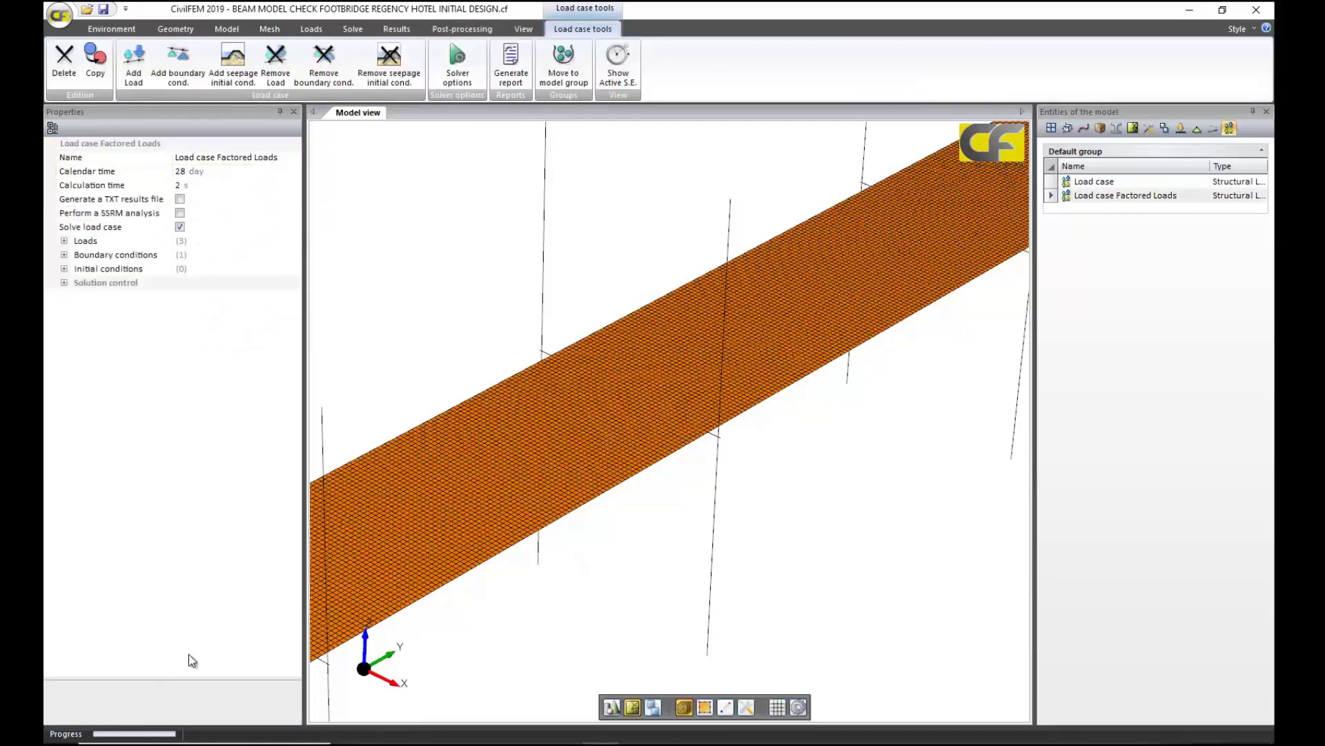
click(397, 29)
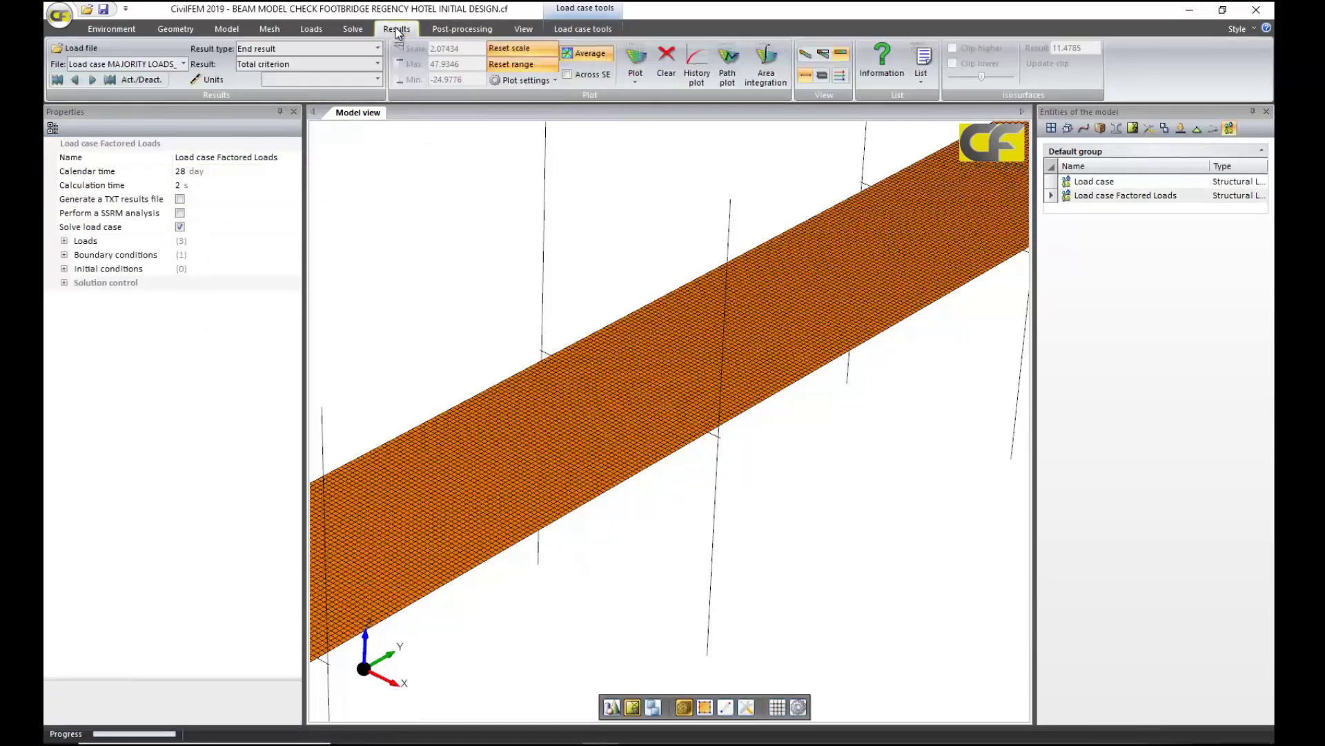
click(378, 63)
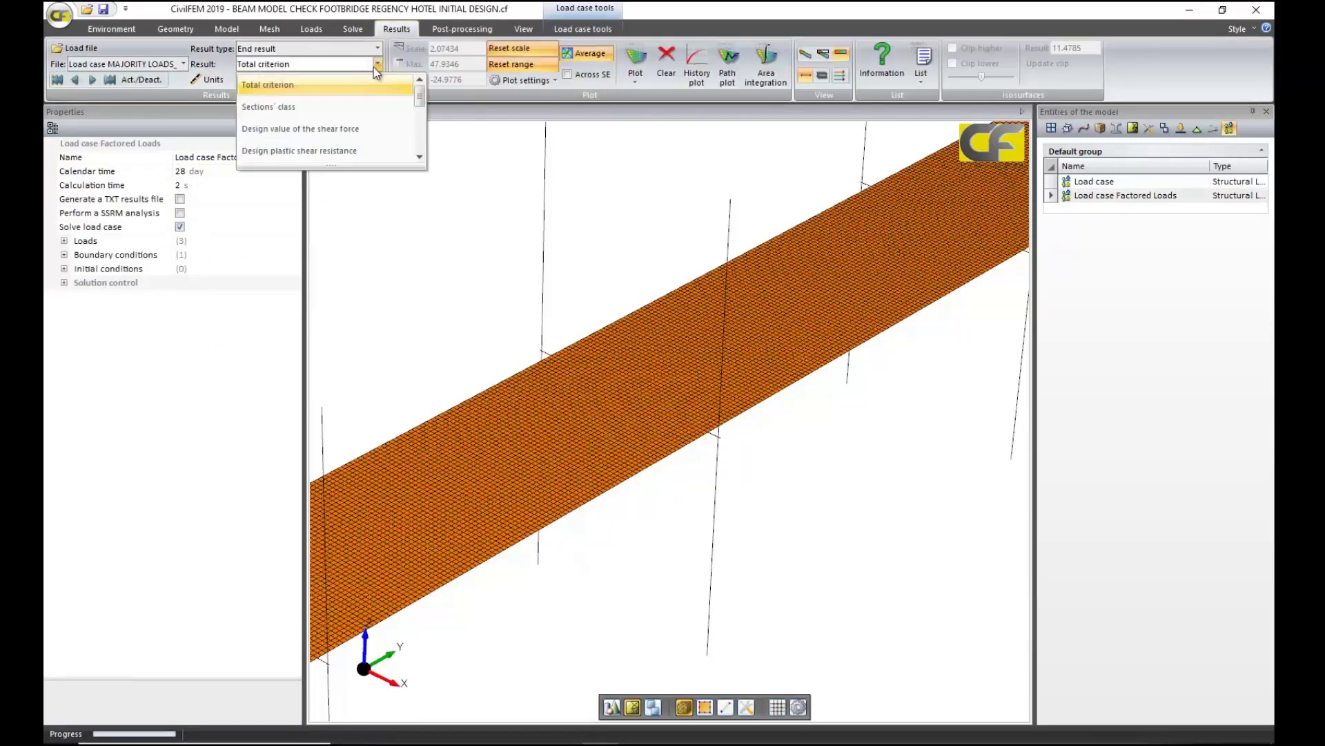
drag(356, 171, 381, 415)
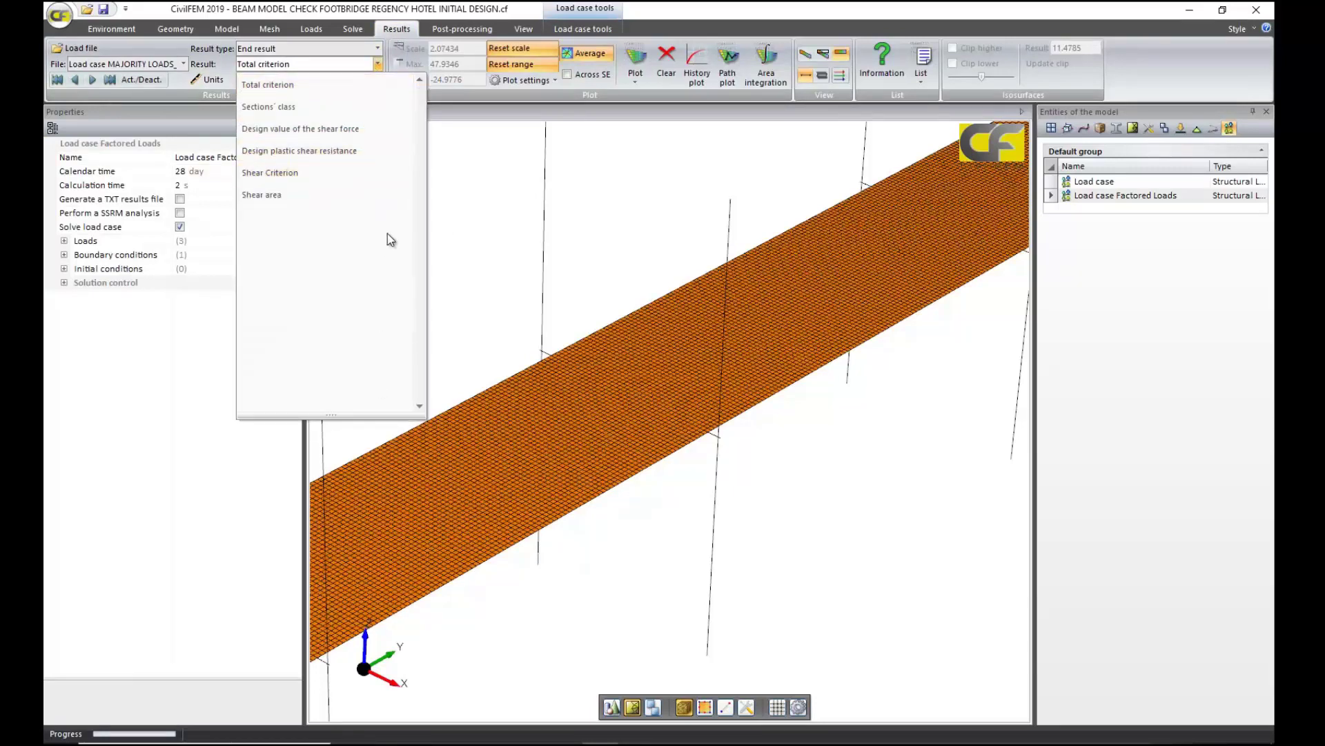
click(397, 194)
click(376, 64)
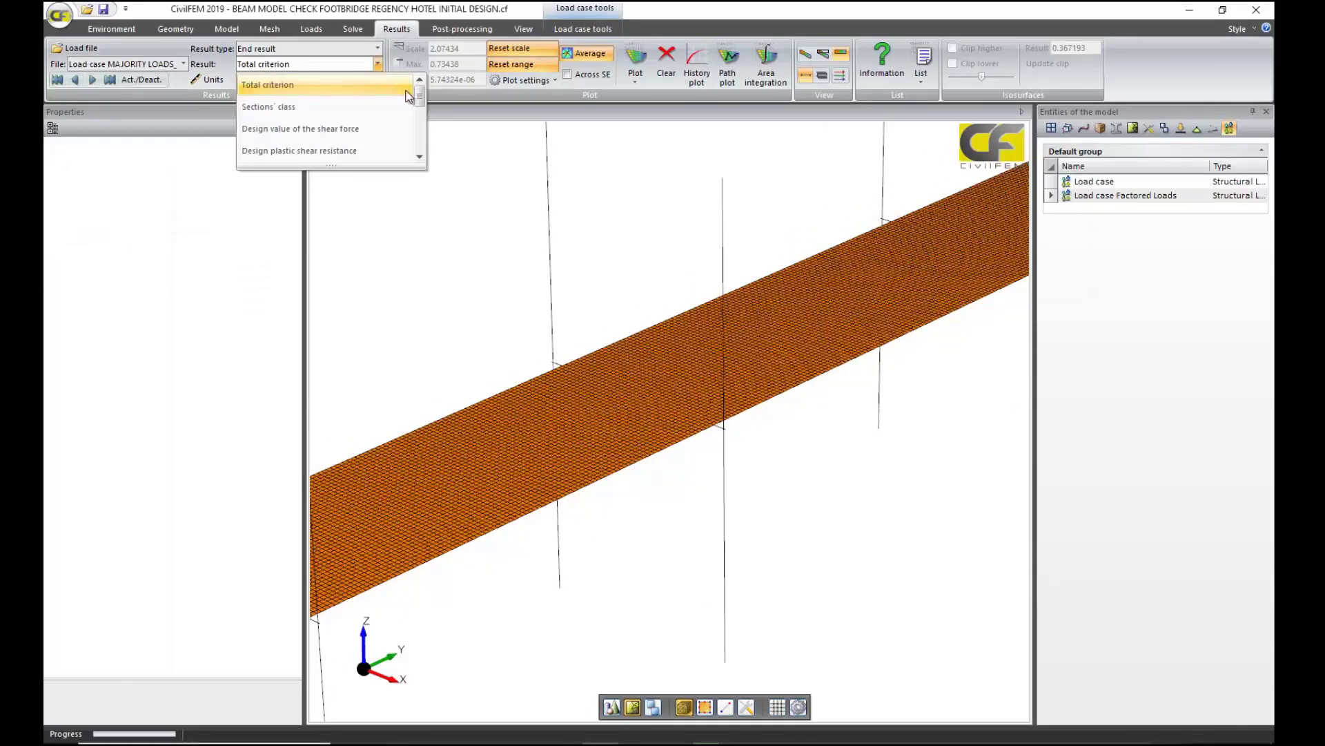
click(389, 85)
click(635, 75)
click(645, 111)
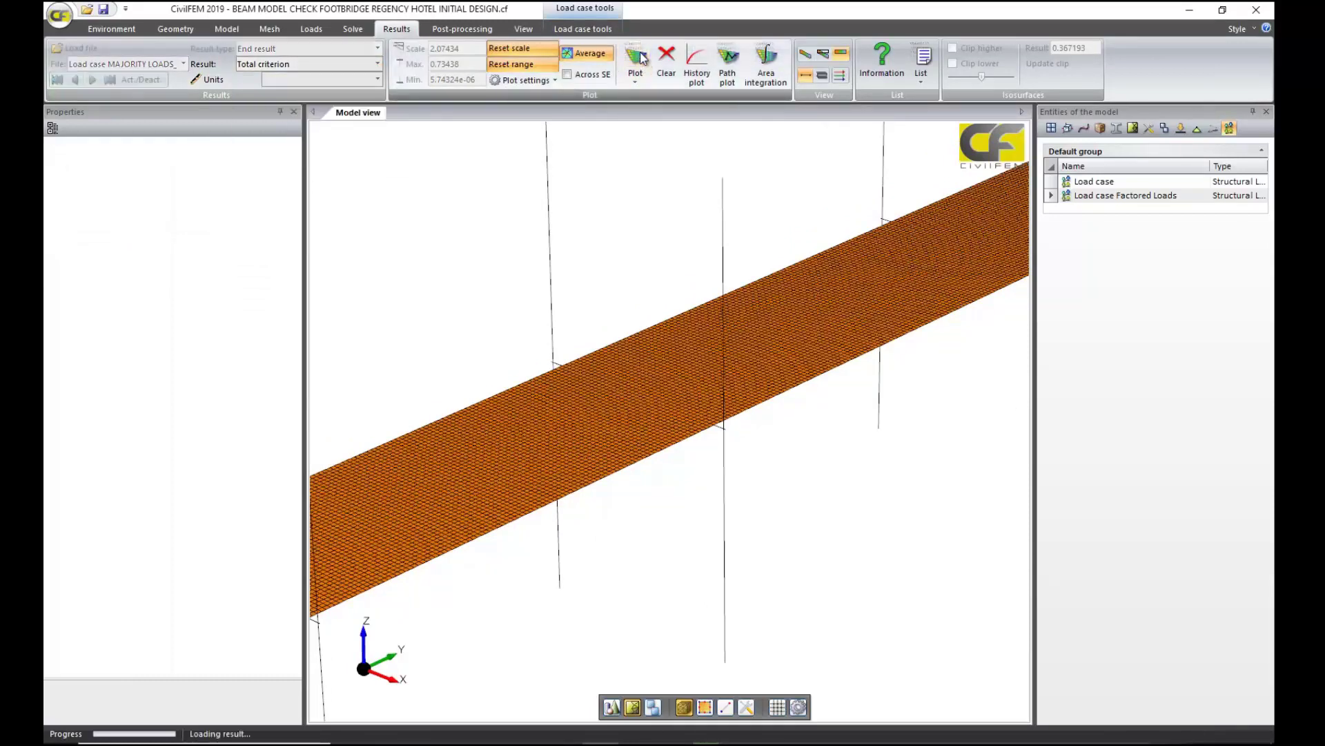
- Collapse the Properties panel, orbit along the beam and zoom to a hanger joint reading 0.206070
click(280, 112)
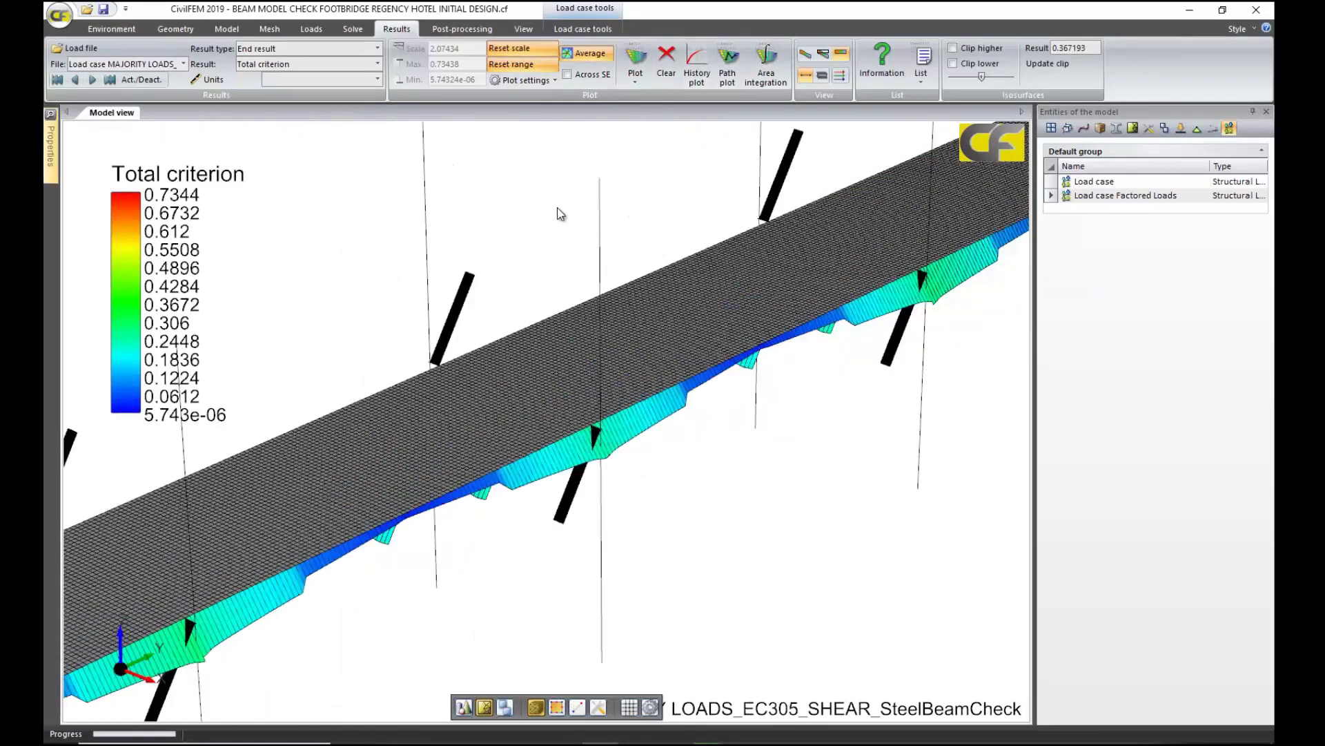
middle_drag(585, 210, 267, 272)
scroll(760, 453, up, 6)
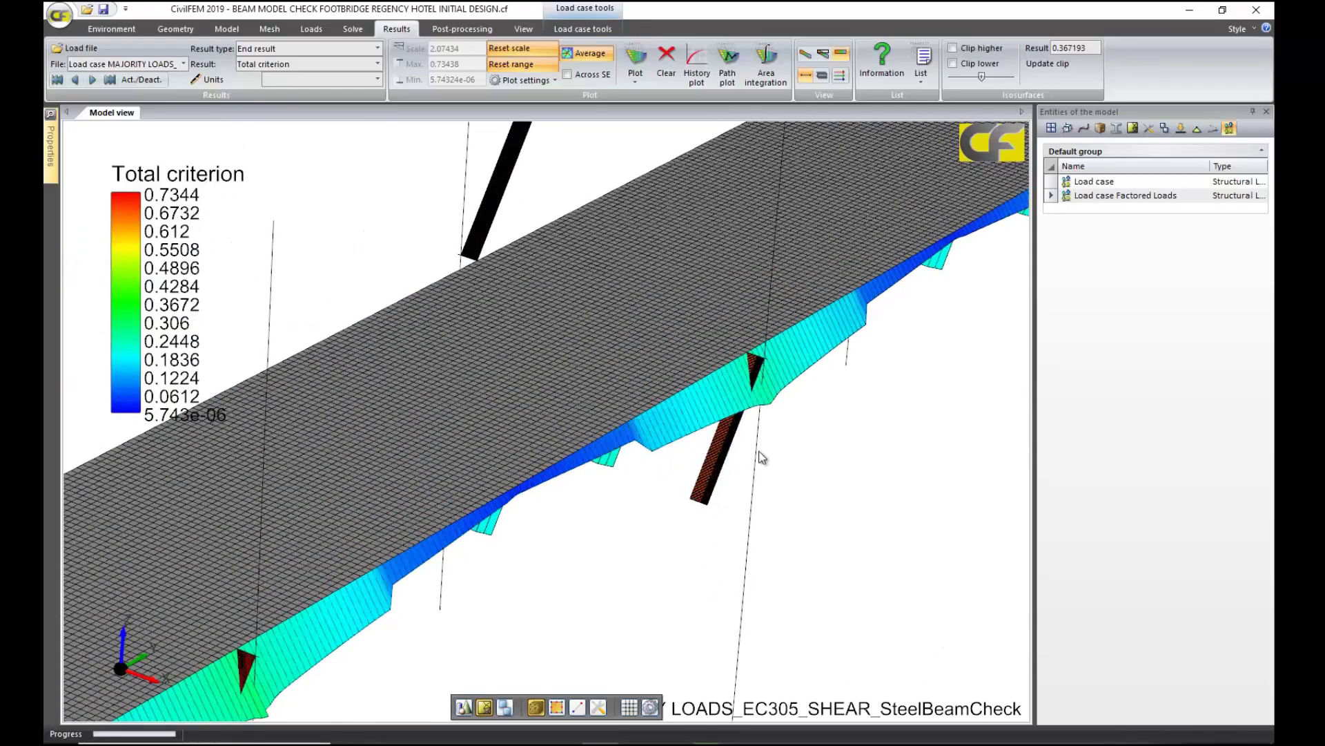
scroll(740, 504, down, 5)
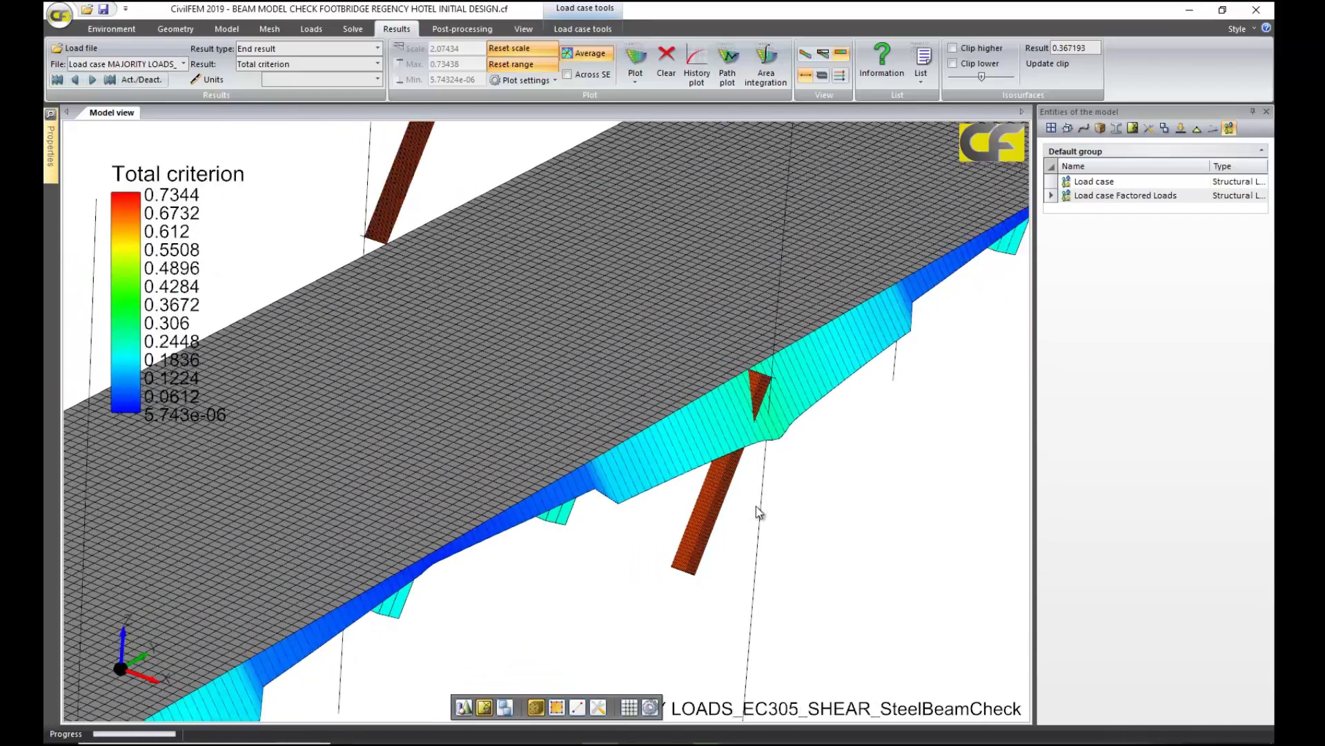
scroll(750, 501, up, 3)
scroll(750, 504, down, 3)
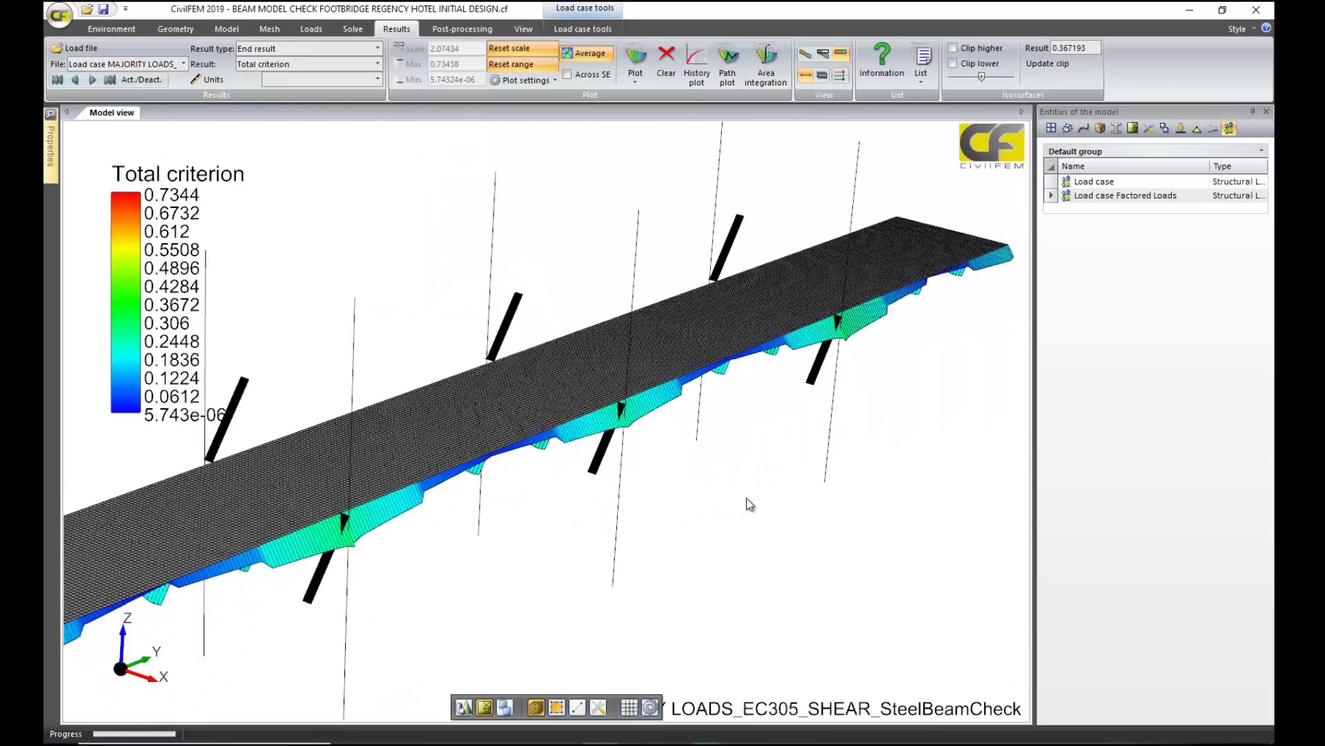
scroll(738, 506, down, 3)
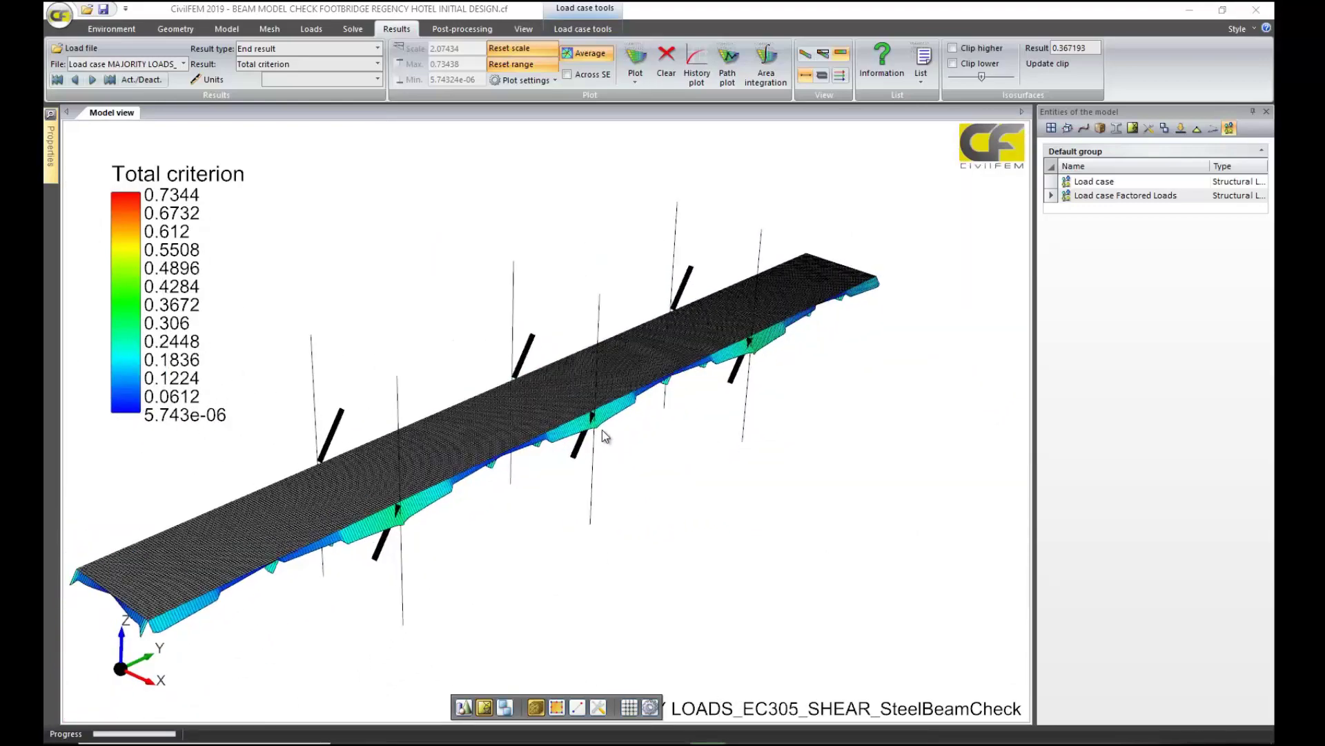
scroll(602, 429, up, 3)
mouse_move(614, 429)
scroll(614, 428, up, 5)
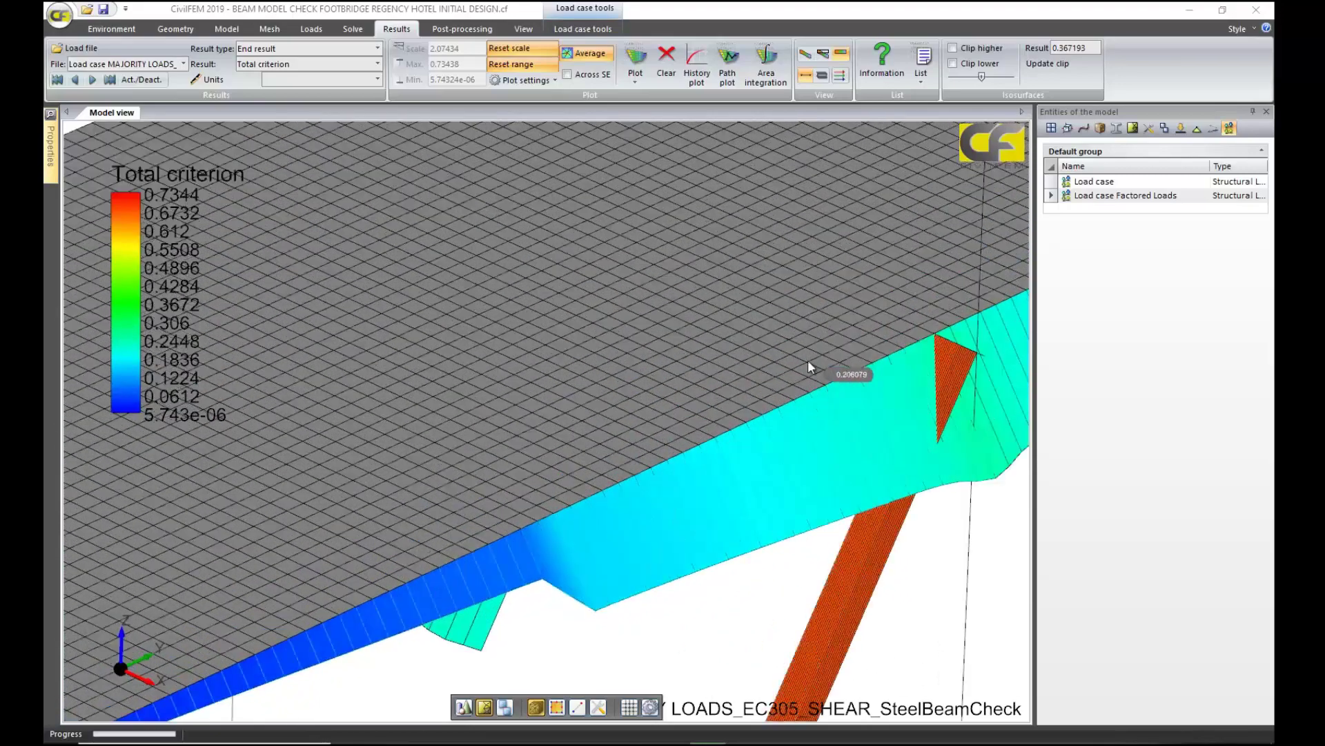
- Select the middle deck surface, then zoom and pan to centre the red hanger connection
click(760, 333)
click(760, 334)
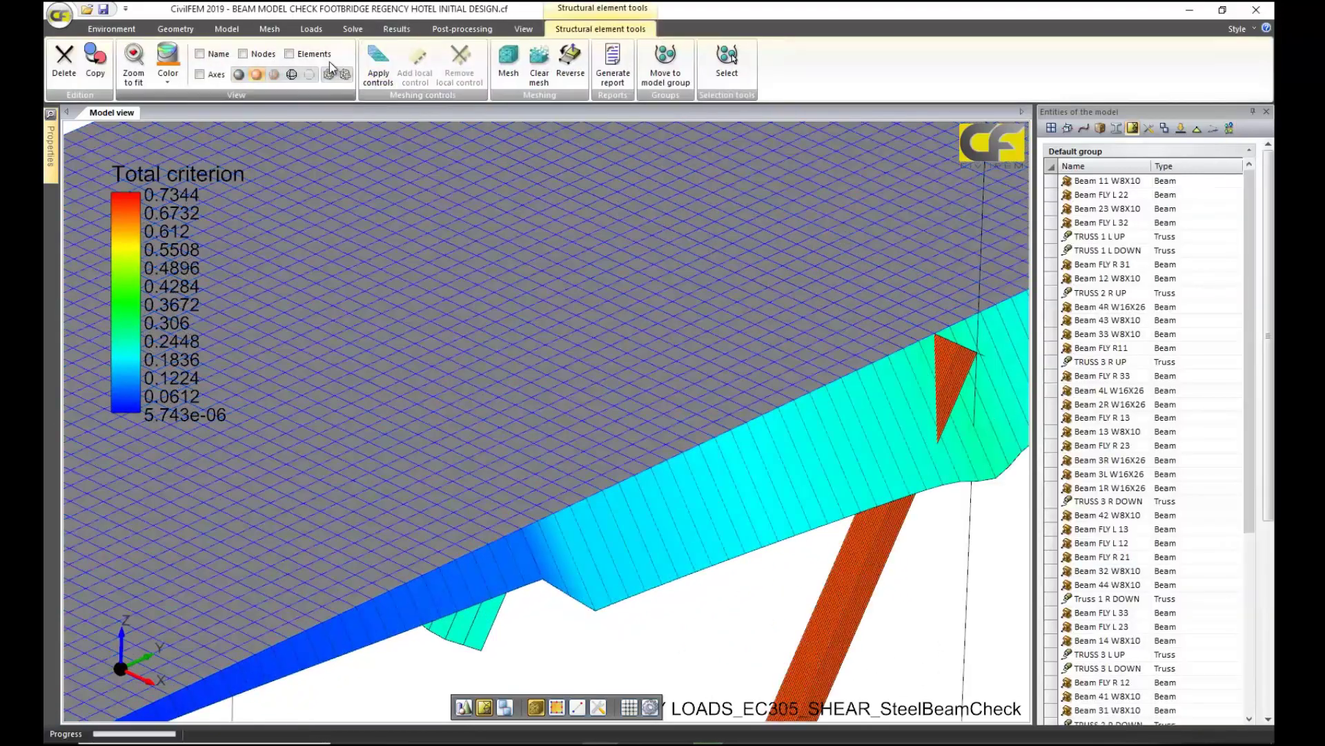
scroll(734, 237, down, 4)
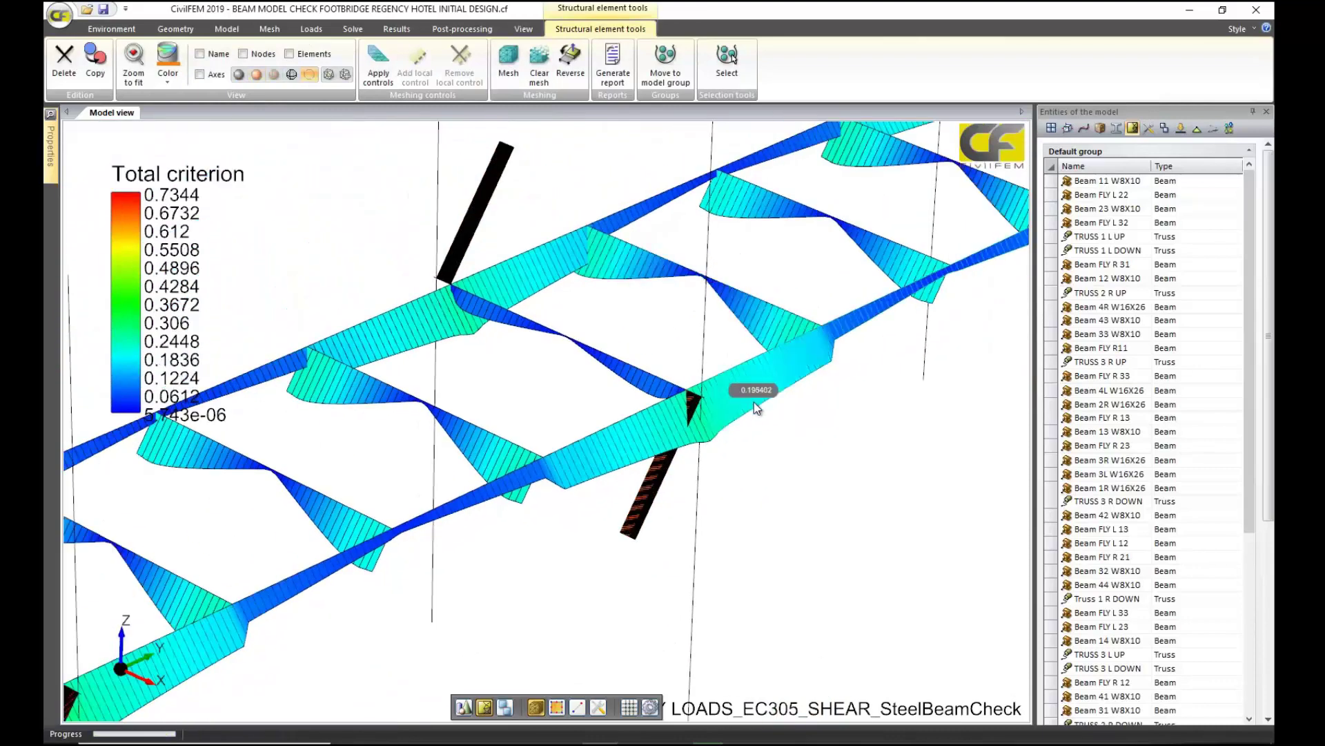
scroll(755, 406, up, 5)
middle_drag(852, 349, 504, 399)
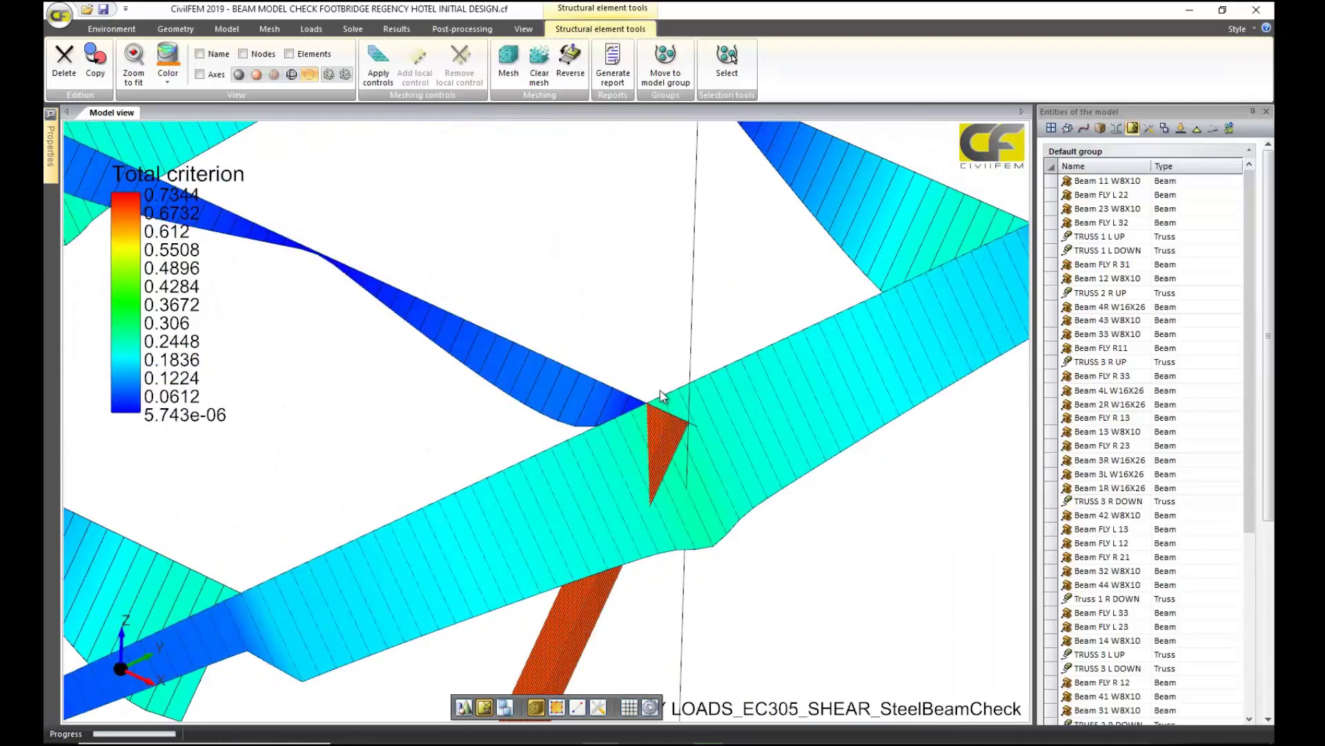
scroll(611, 376, down, 5)
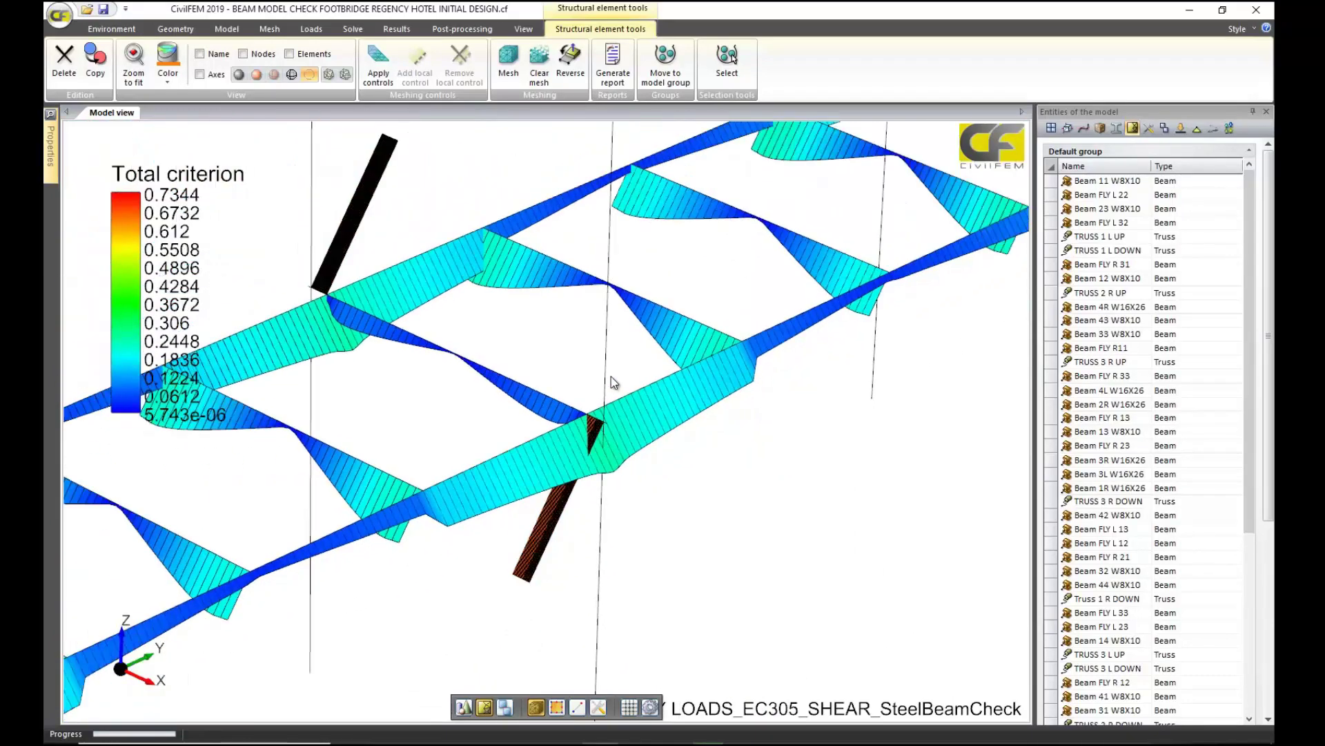
scroll(611, 376, down, 2)
scroll(611, 377, down, 3)
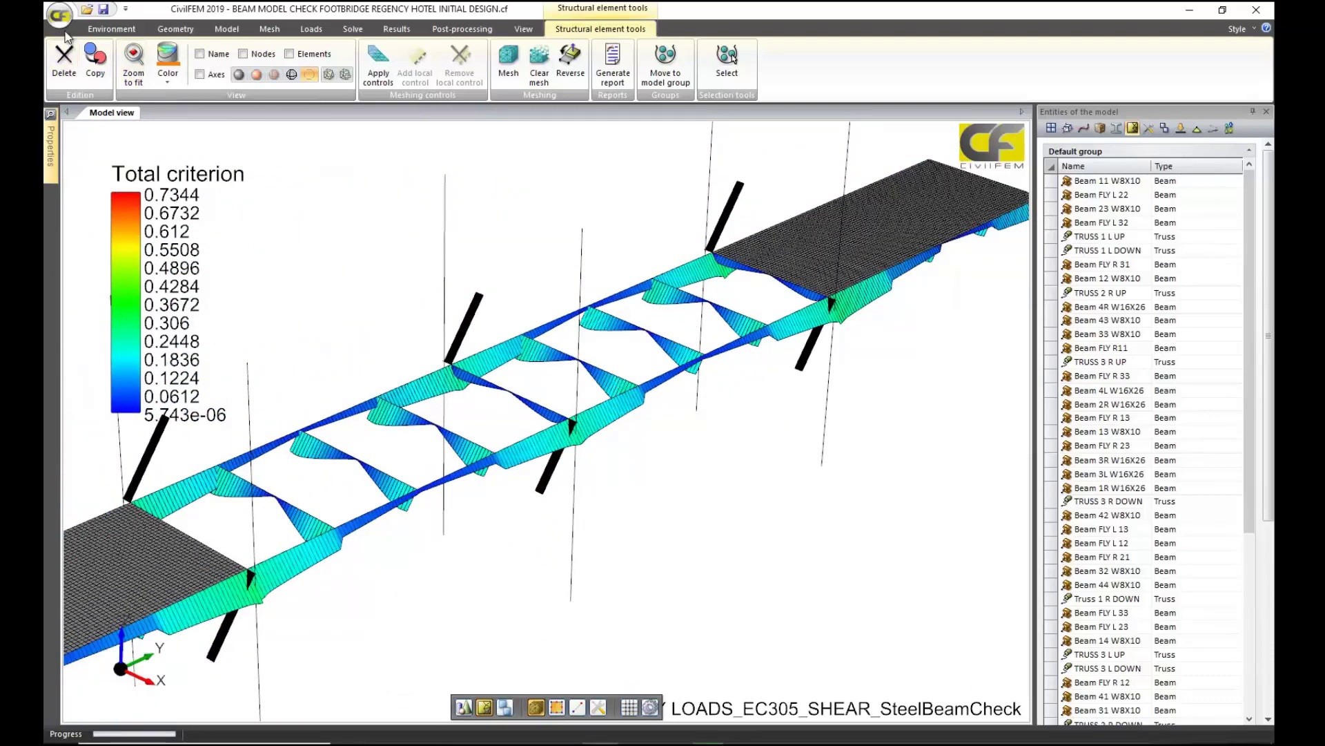
- Open the .cf model from beam > AS BUILT without saving the initial design
click(65, 21)
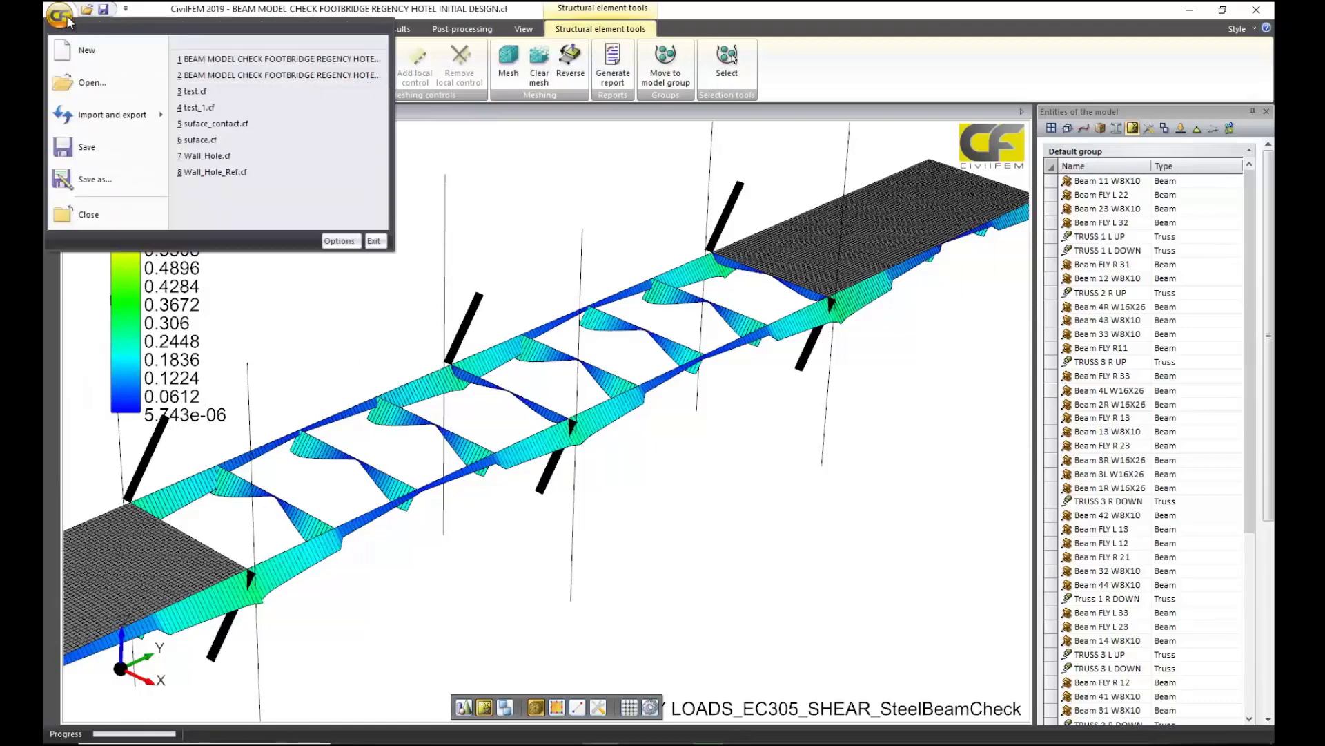
click(103, 88)
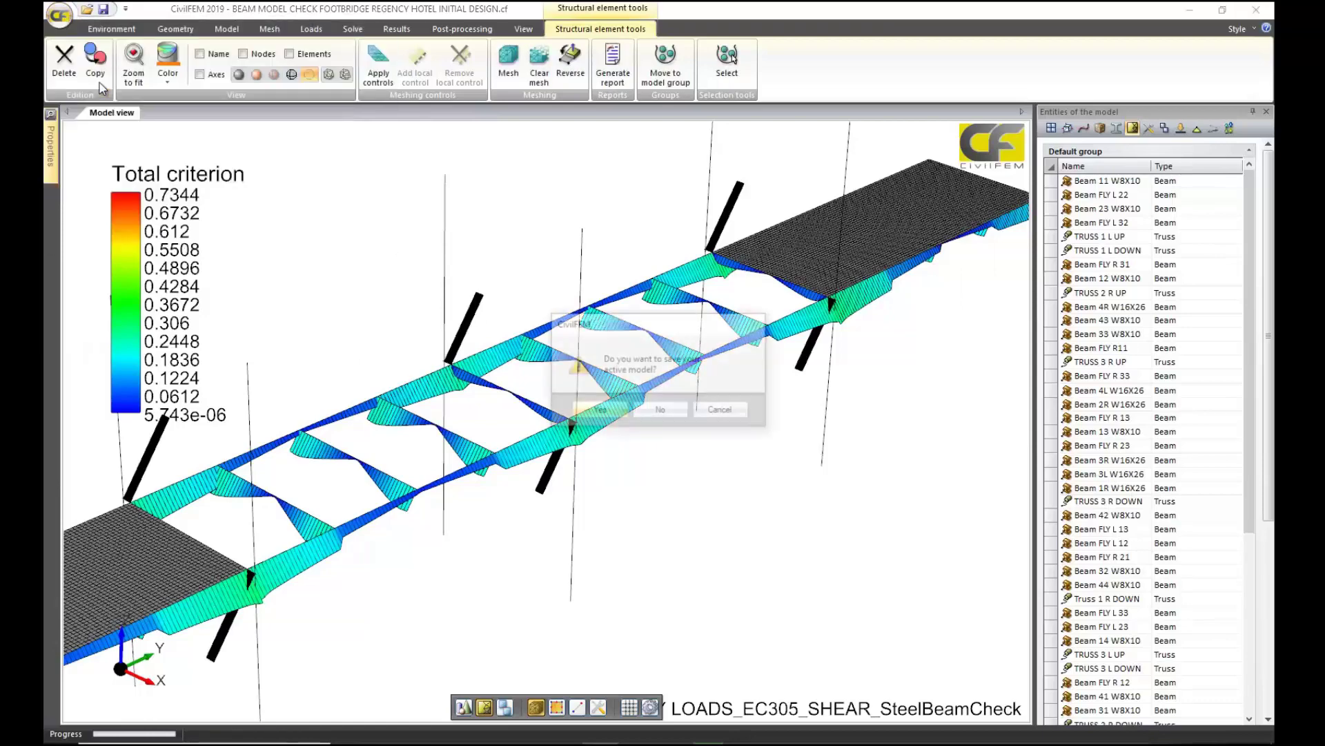
click(661, 411)
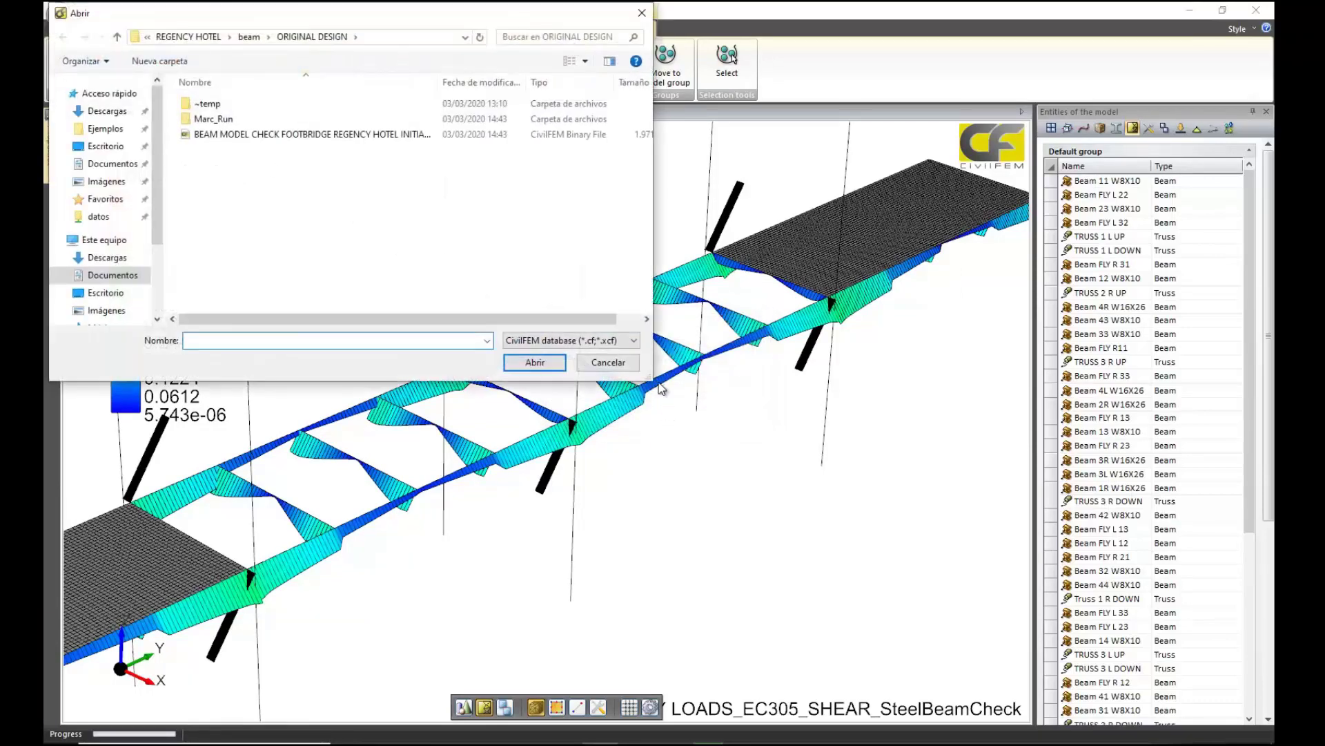
click(249, 40)
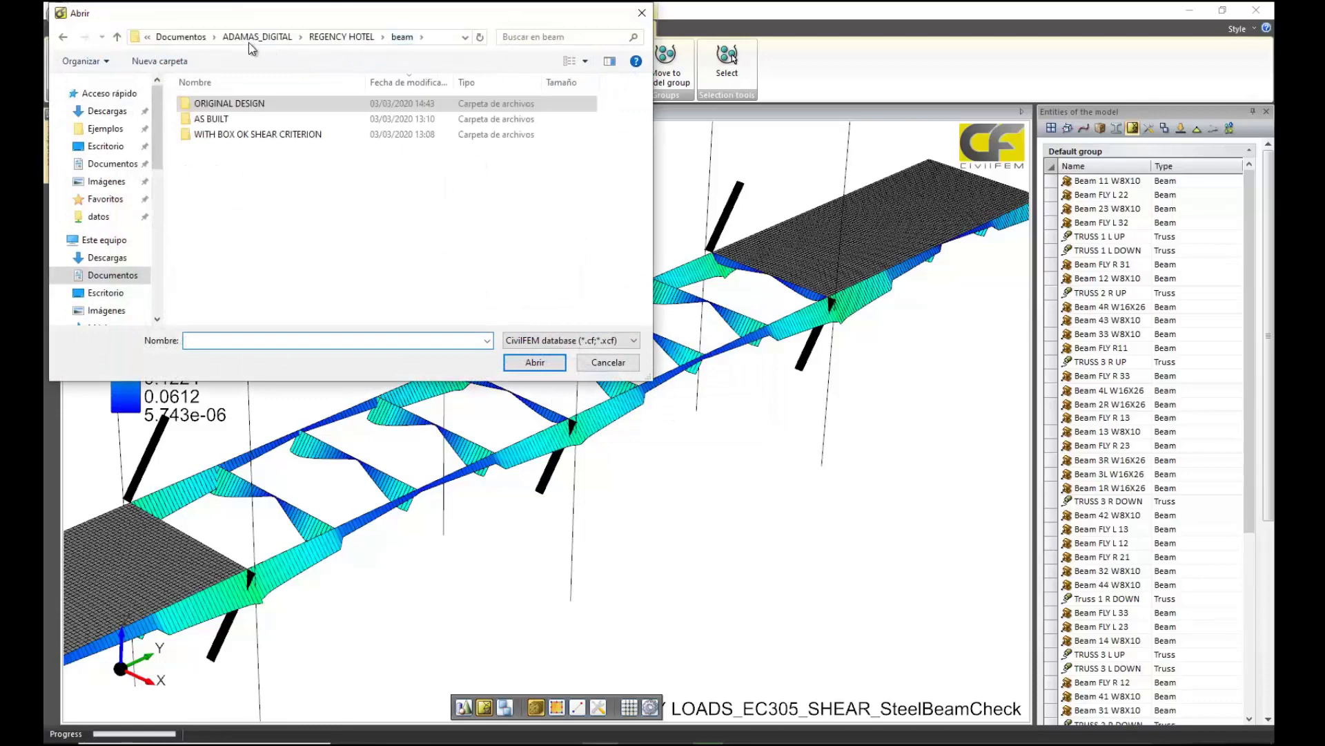
double_click(253, 120)
double_click(256, 108)
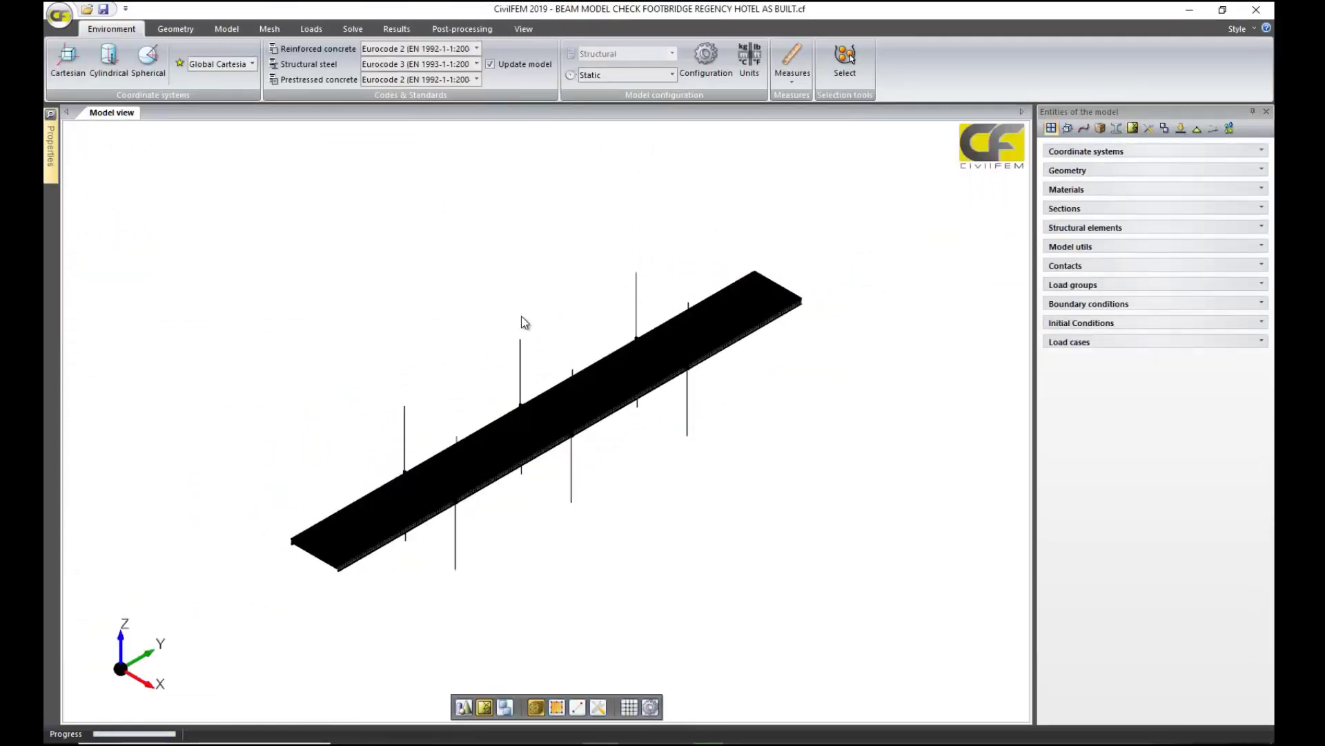
- Zoom and pan the Model view onto the hanger box joint and its column
scroll(579, 371, up, 6)
scroll(670, 475, up, 8)
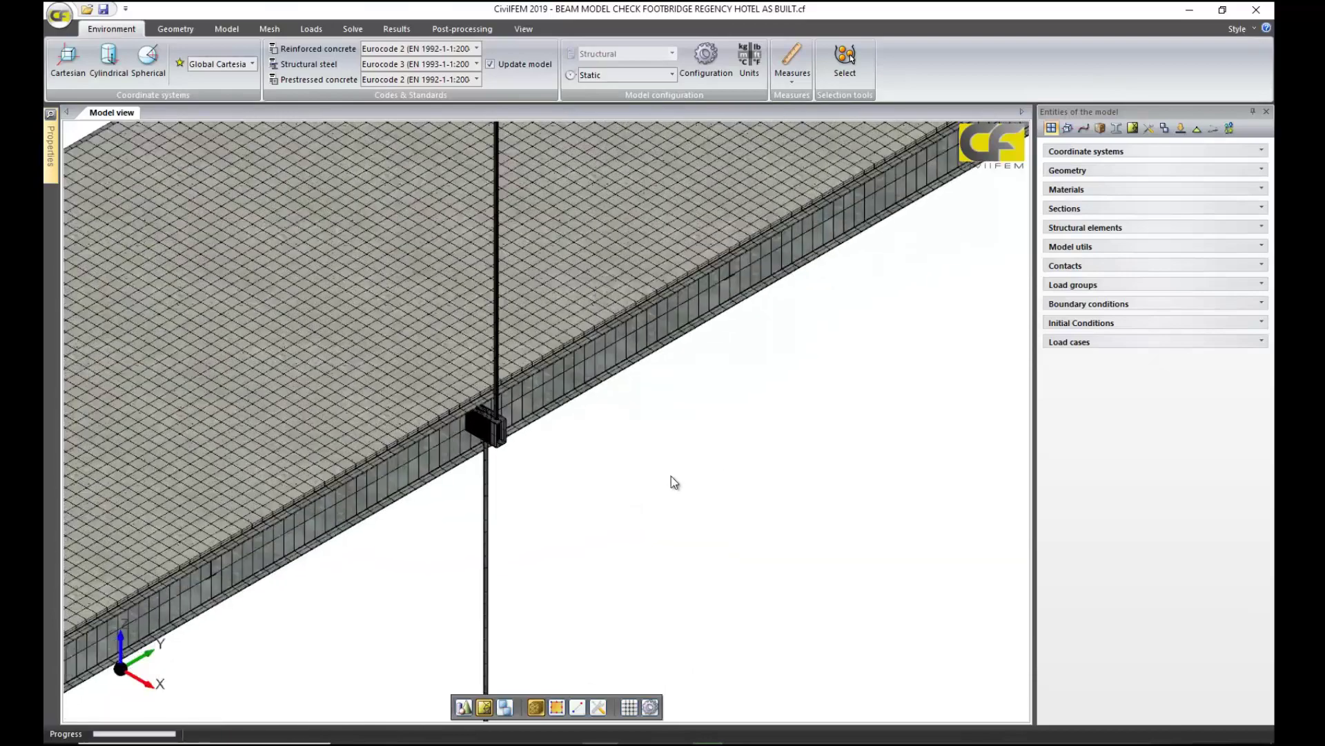
scroll(942, 474, up, 8)
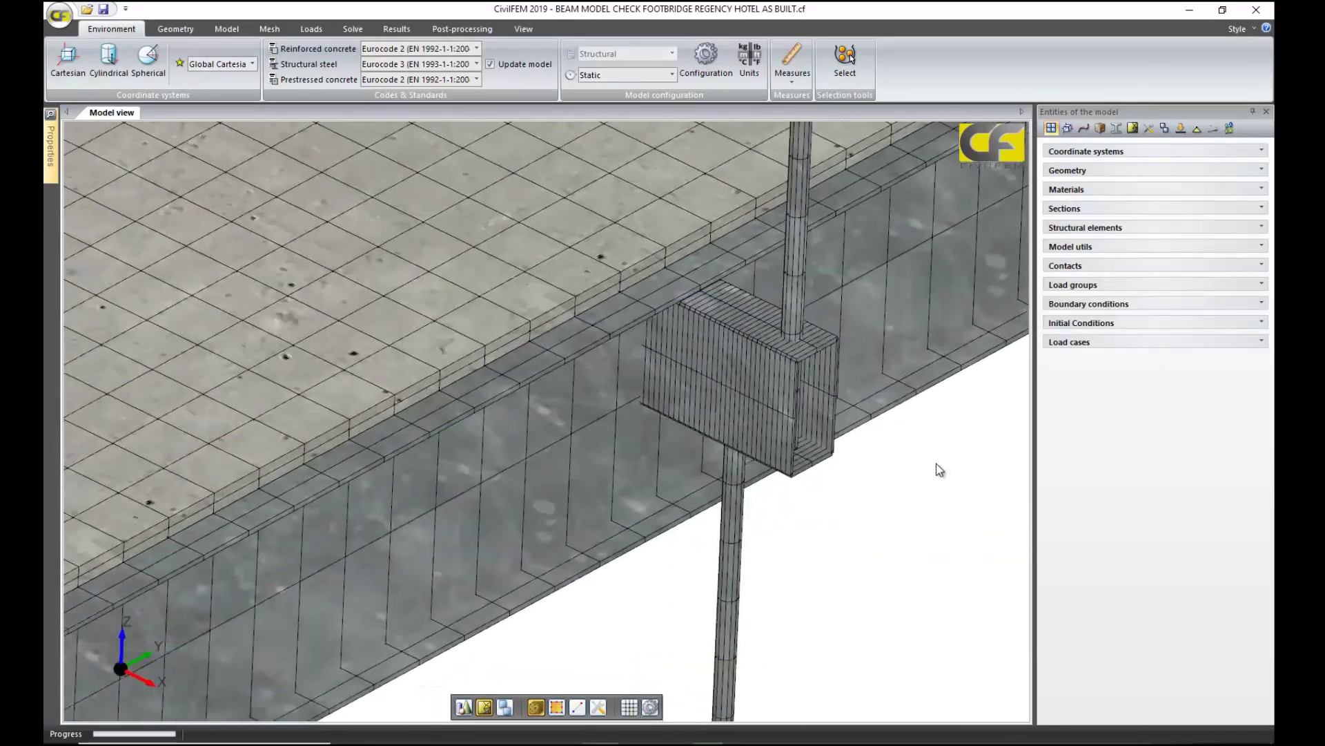
middle_drag(863, 479, 716, 535)
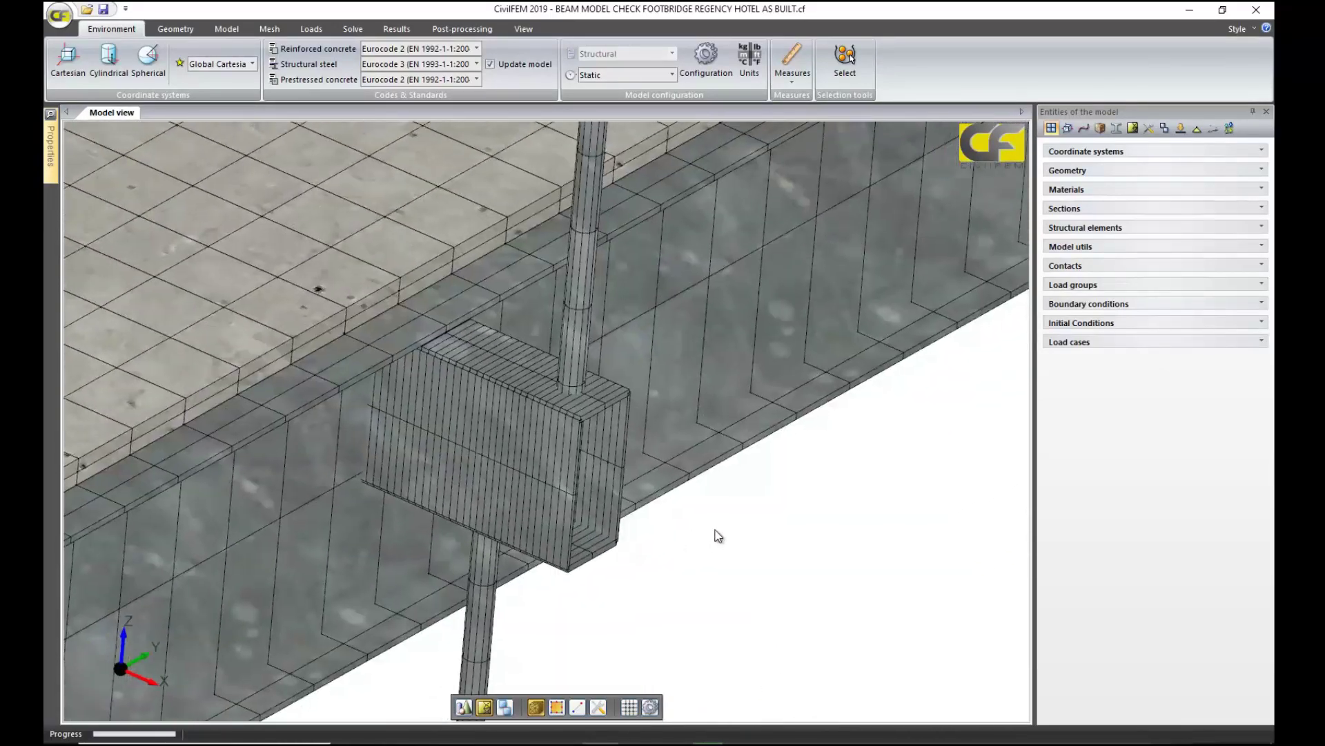
scroll(802, 520, up, 3)
middle_drag(802, 518, 967, 405)
scroll(888, 519, up, 2)
middle_drag(885, 513, 938, 525)
scroll(943, 495, up, 2)
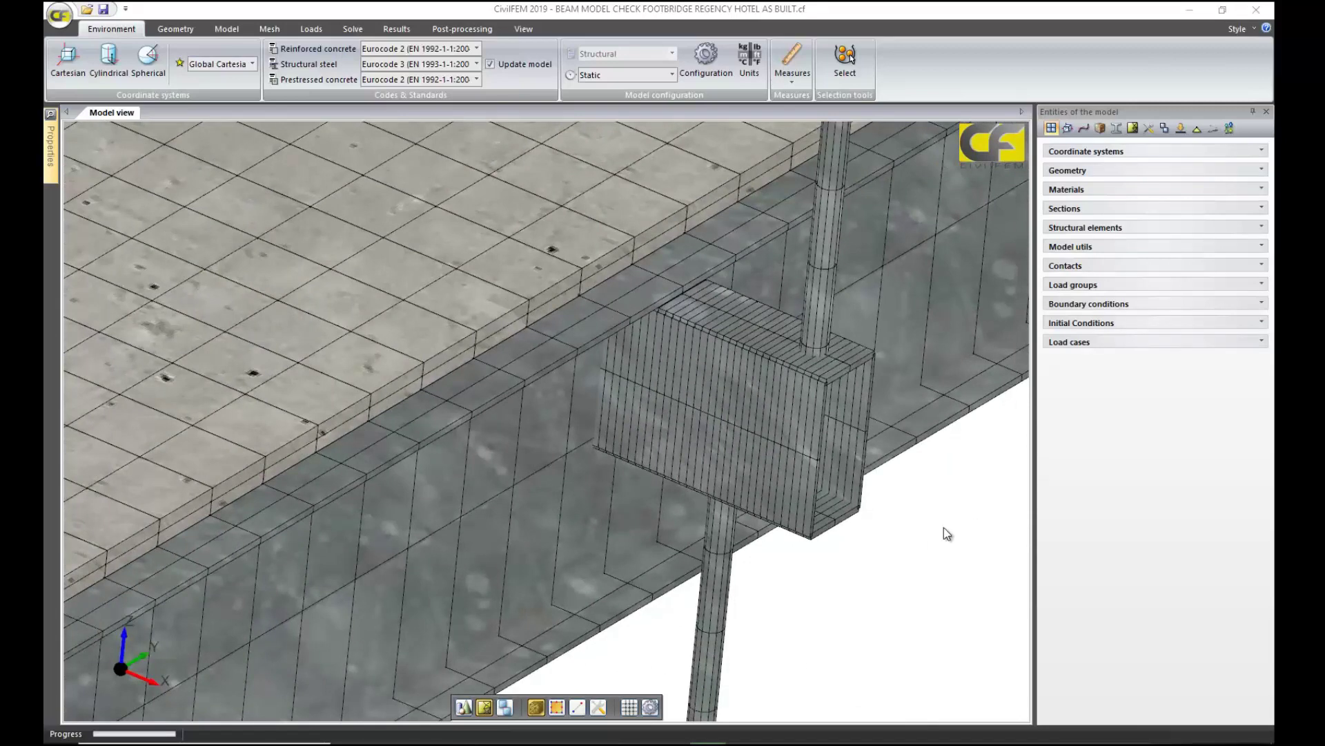
- Identify TRUSS 2 R DOWN, the upper hanger and Beam FLY R 23, then clear the selection
click(723, 549)
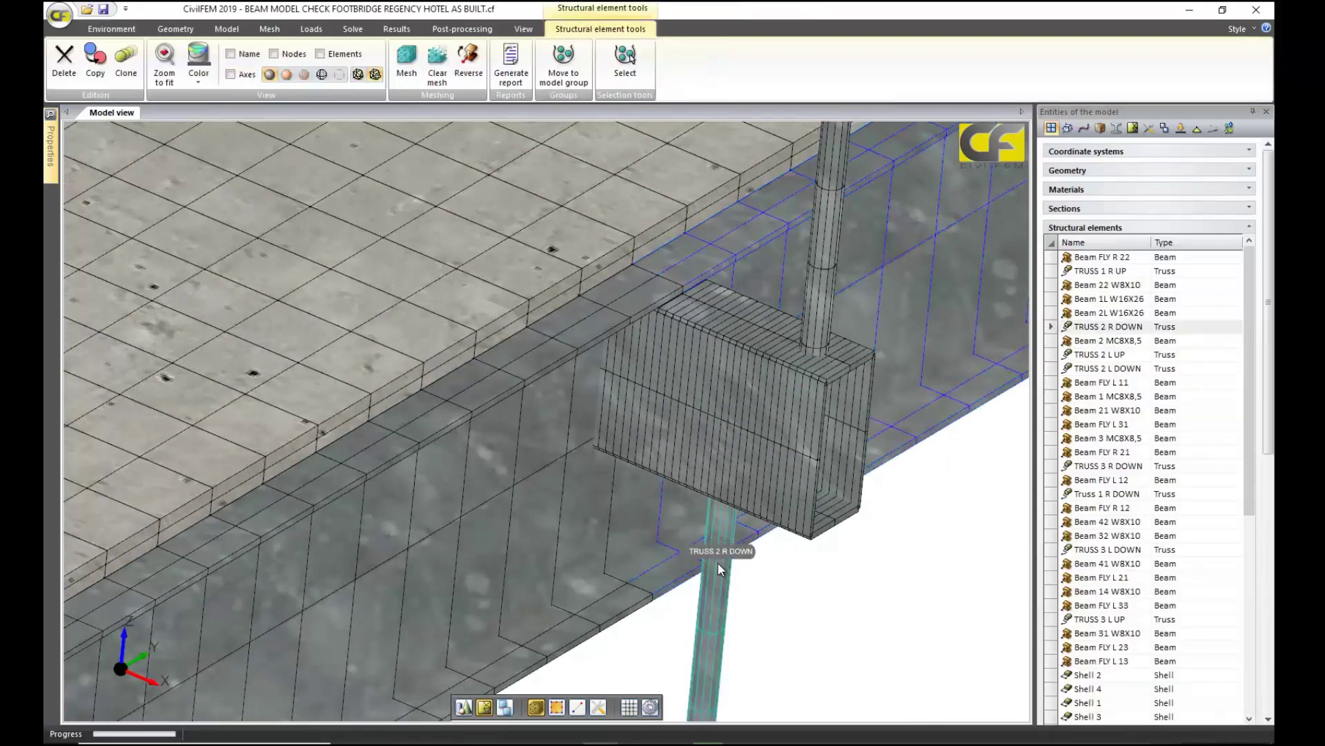
click(825, 262)
click(780, 438)
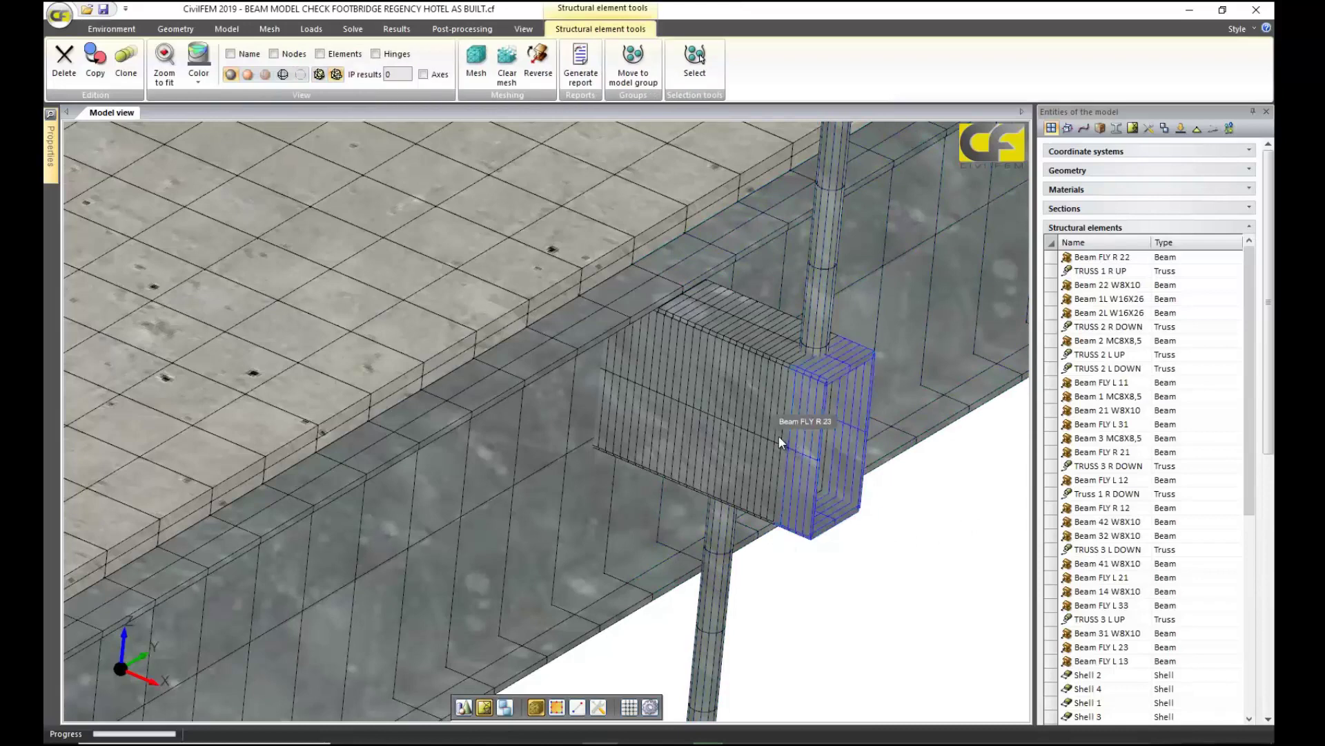
click(777, 435)
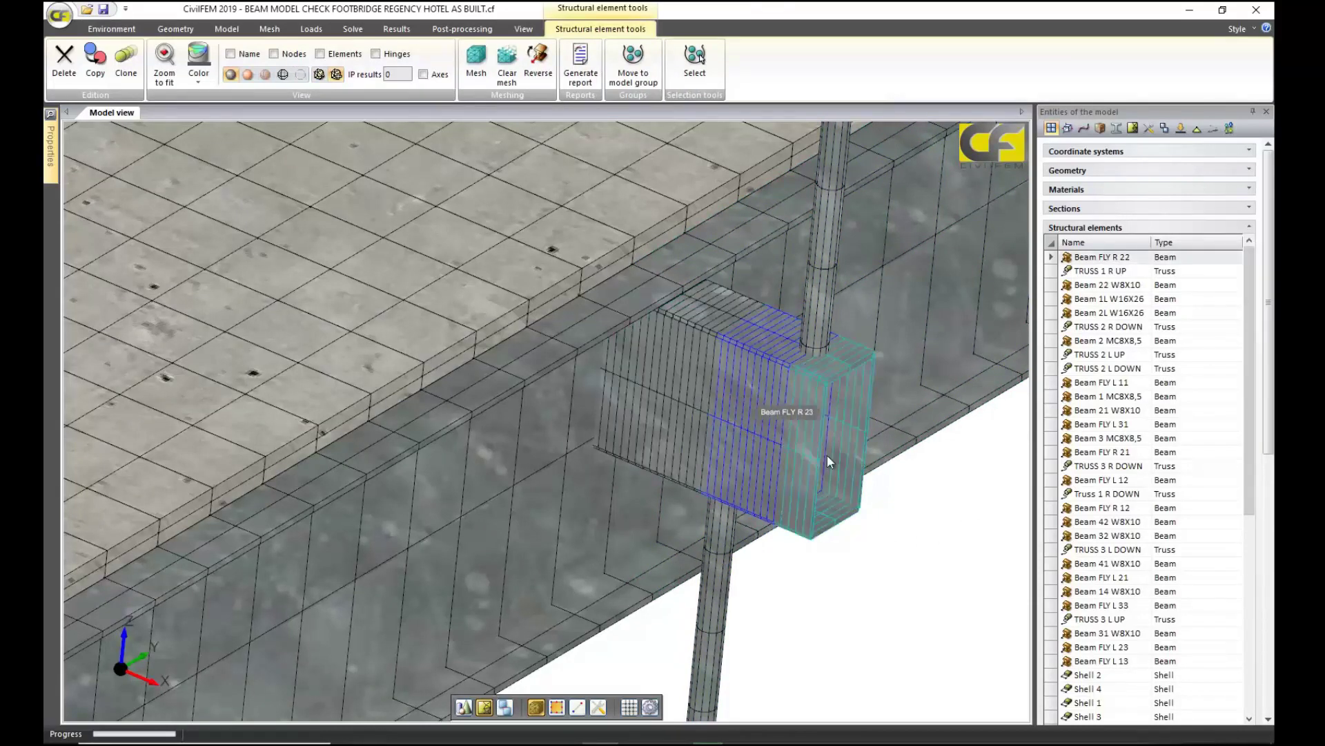
click(878, 535)
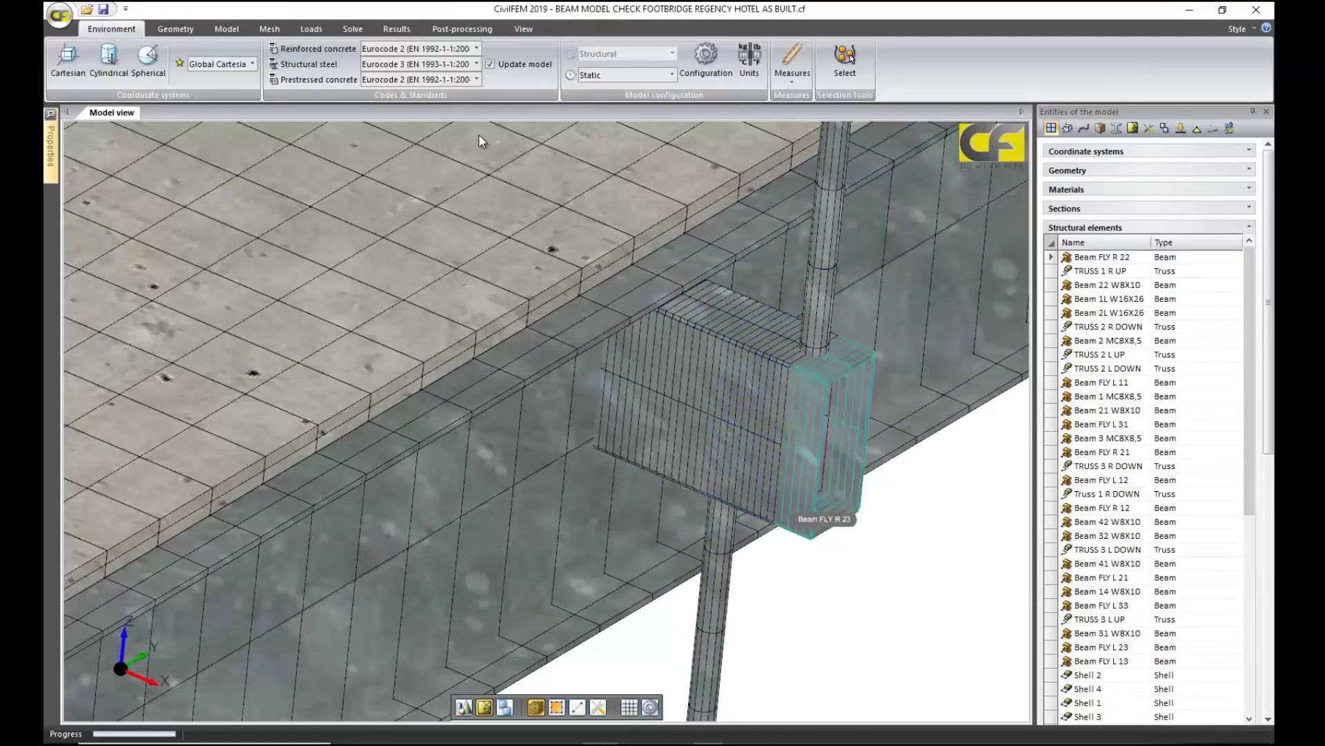
scroll(842, 346, down, 5)
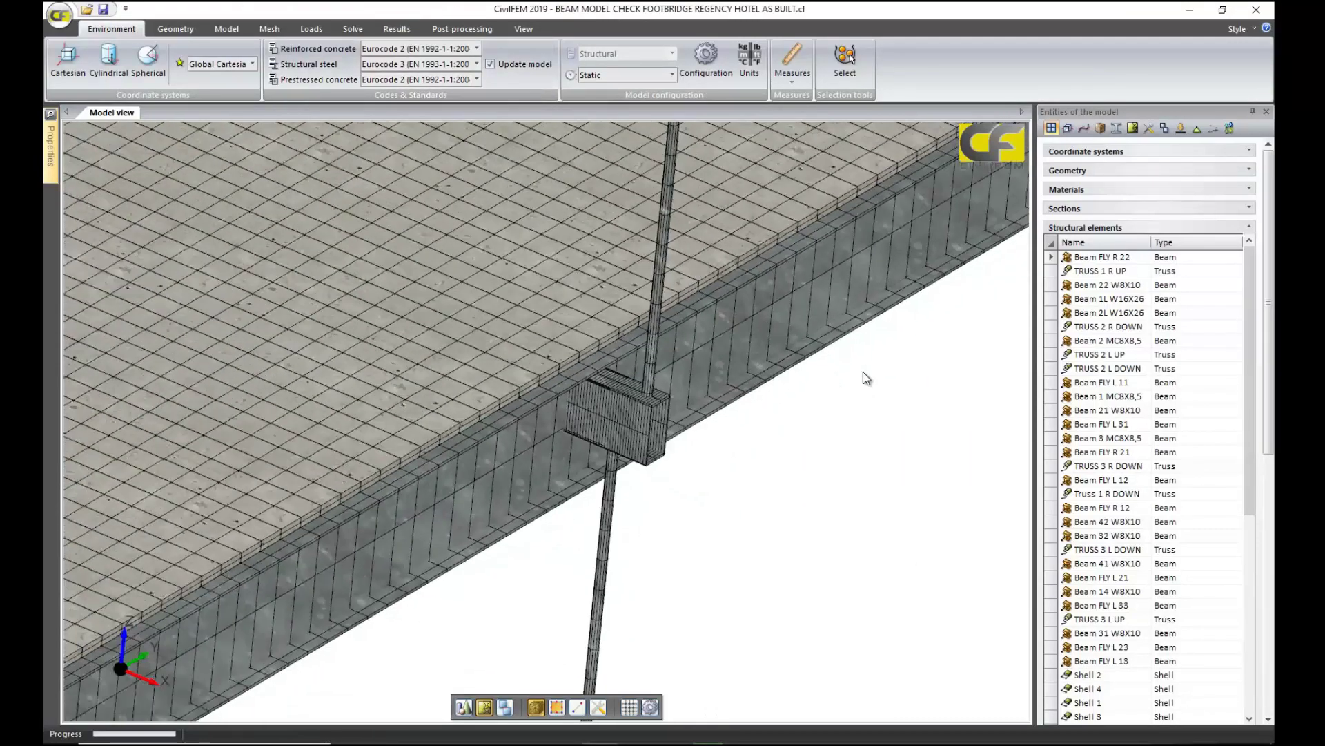
scroll(862, 372, down, 8)
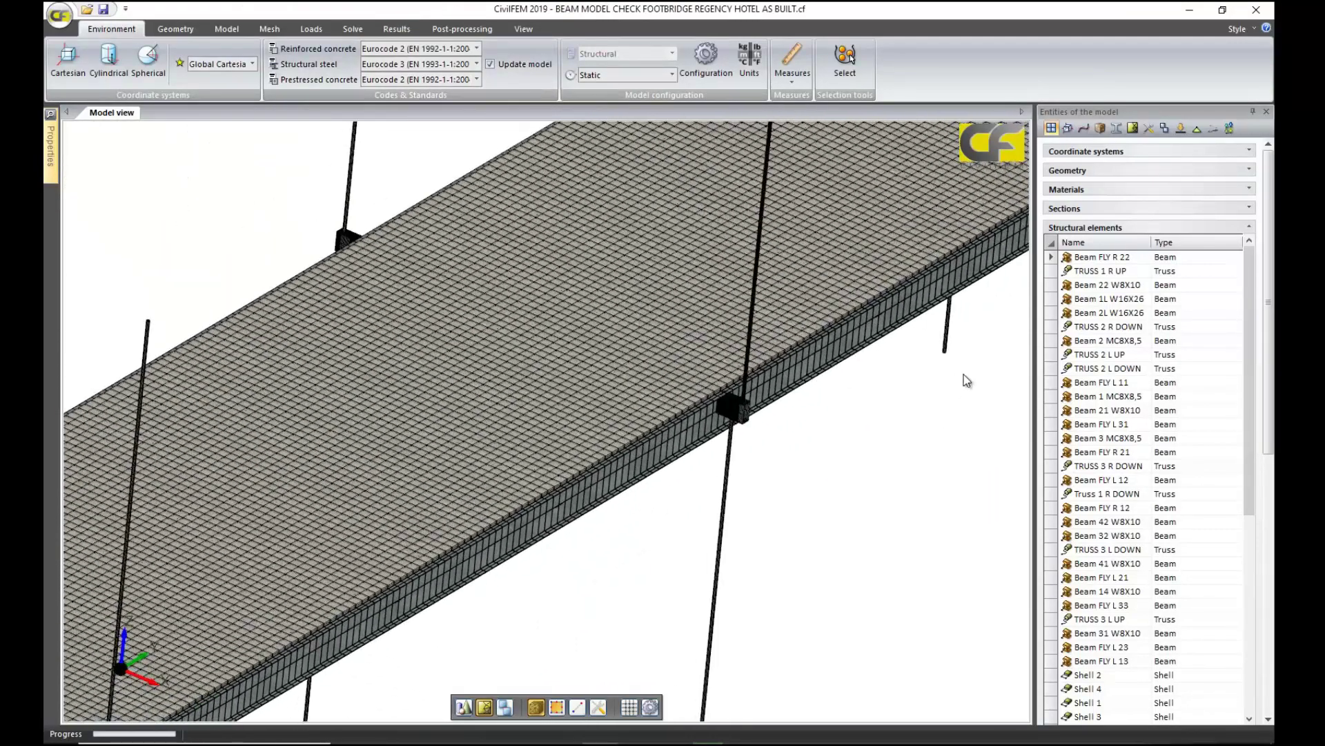
scroll(869, 449, up, 10)
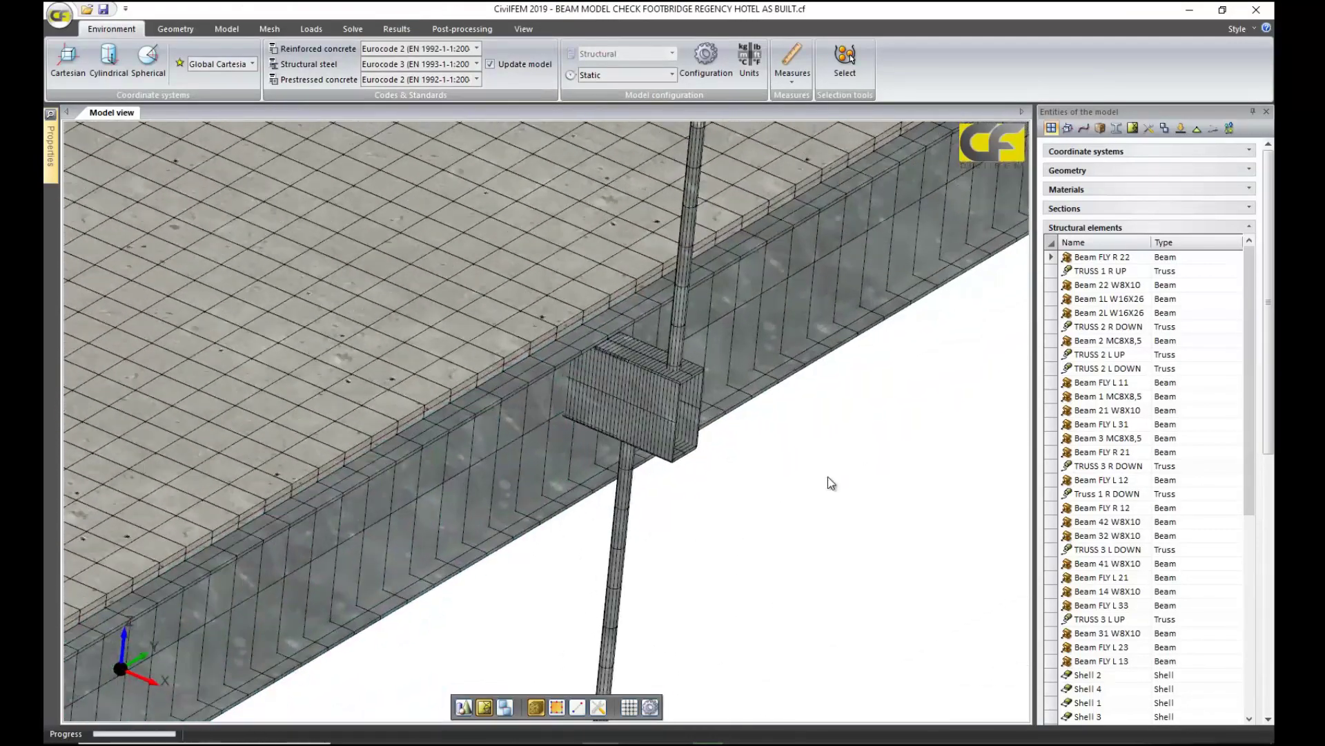
- Load the Load case MAJORITY LOADS.rcf results file through the Results loader and close it
click(394, 29)
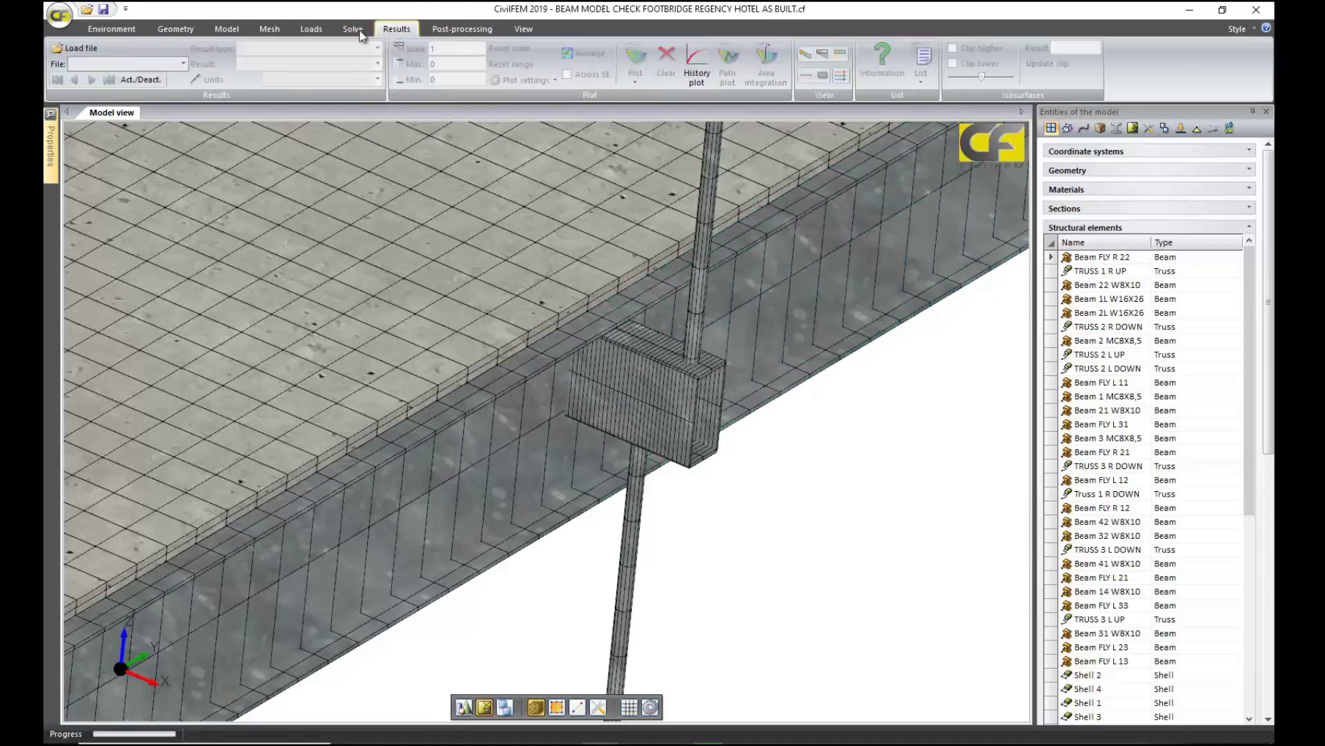
click(77, 47)
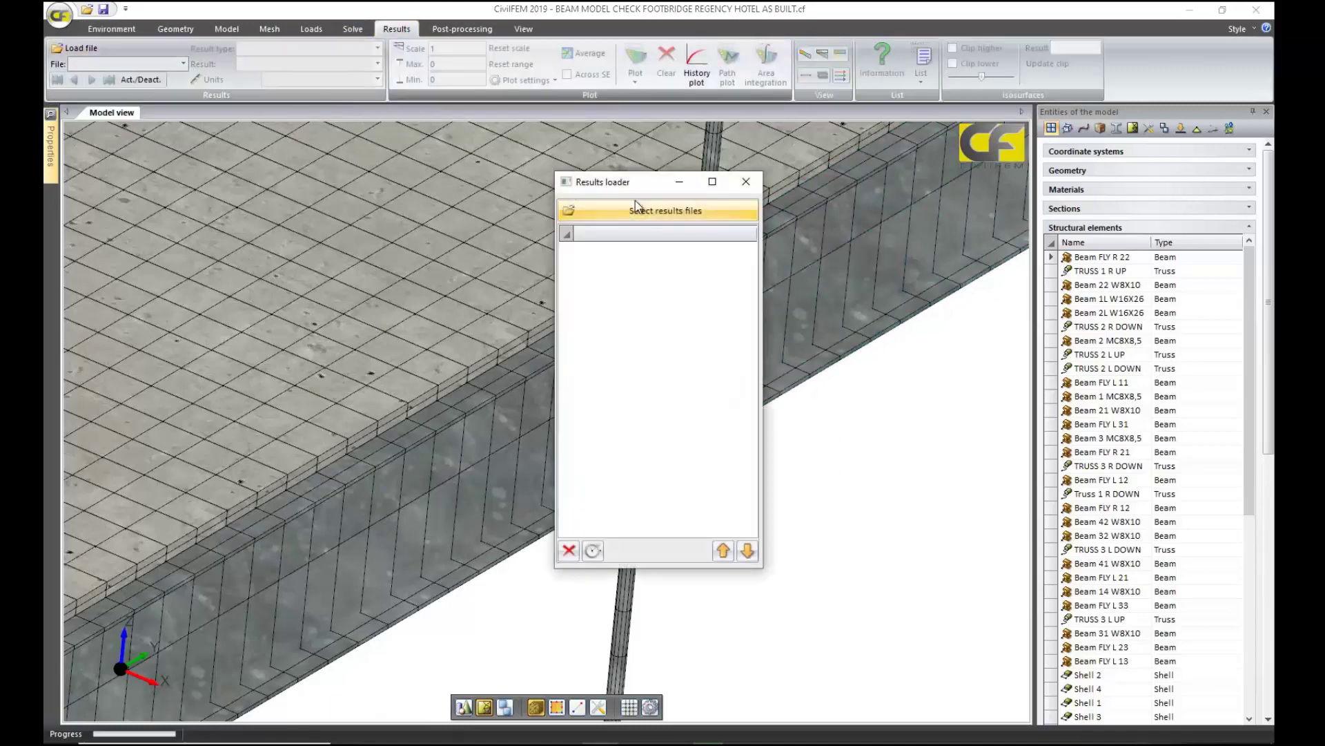
click(671, 214)
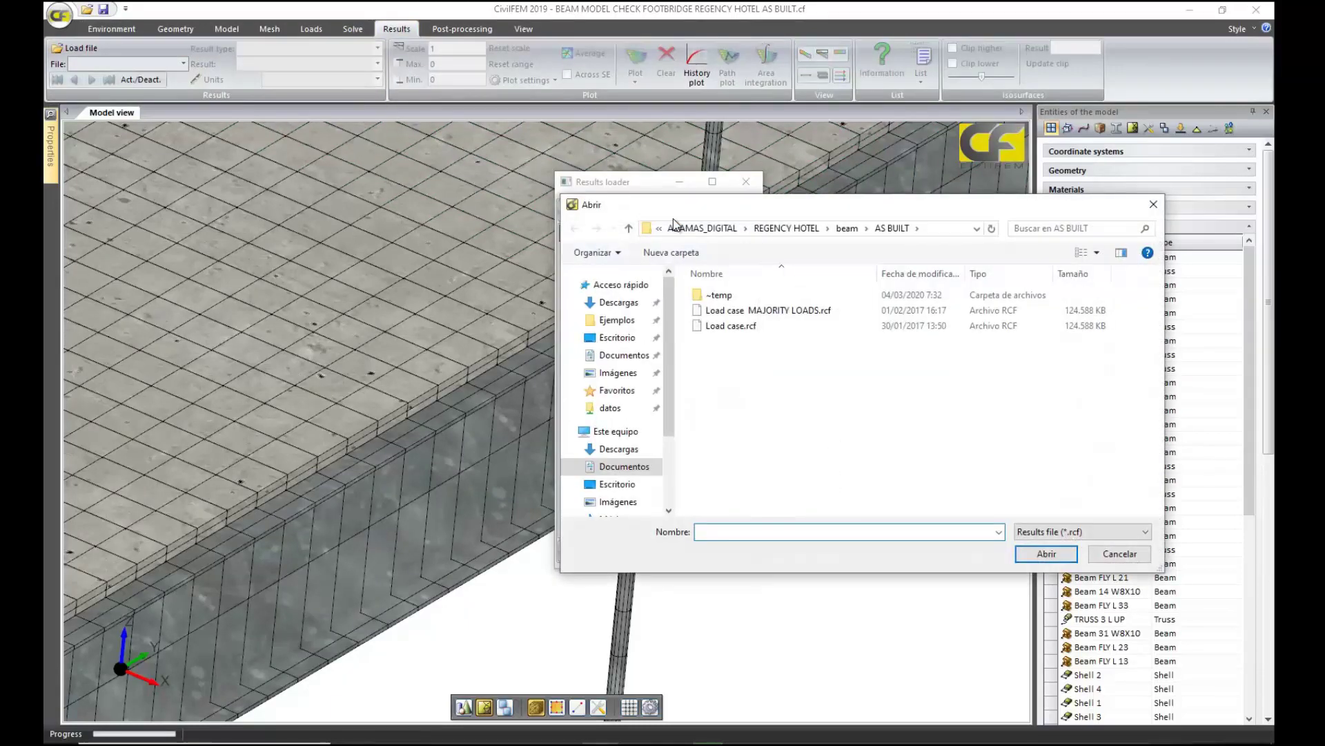
click(801, 314)
click(1047, 554)
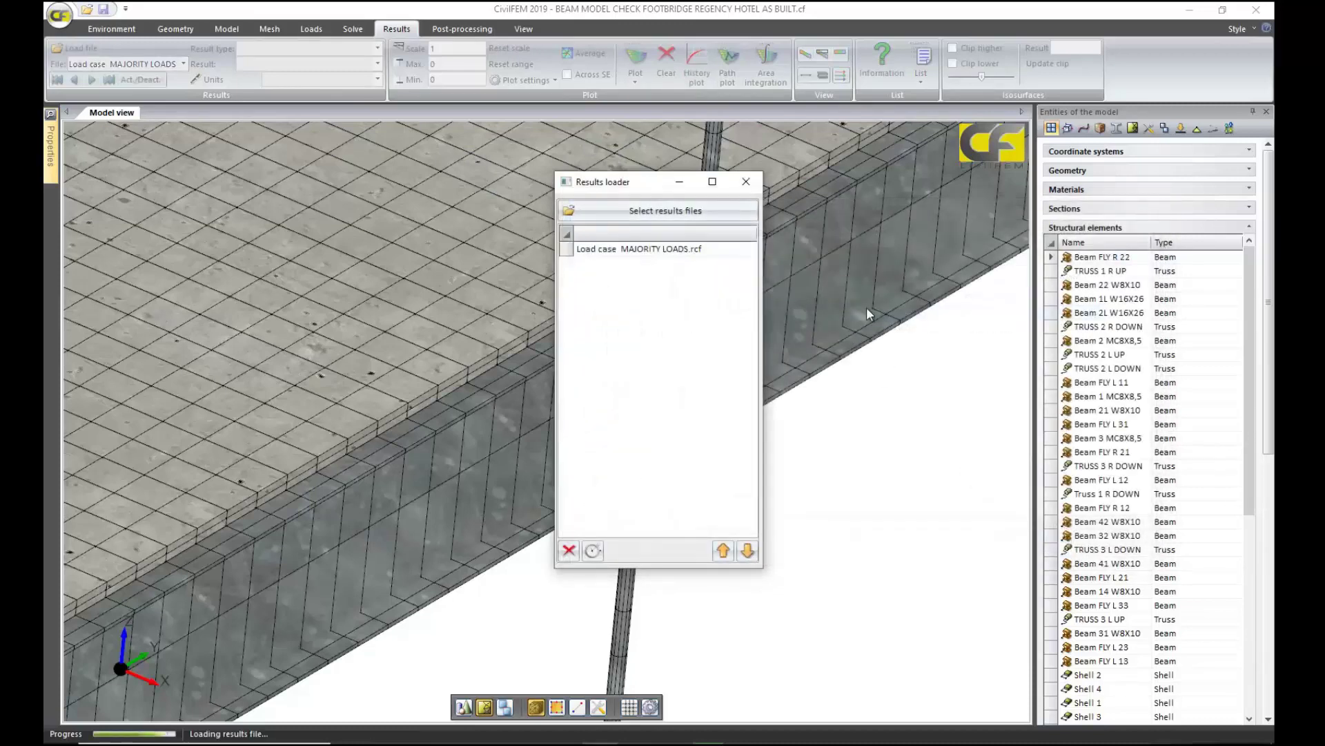
click(746, 182)
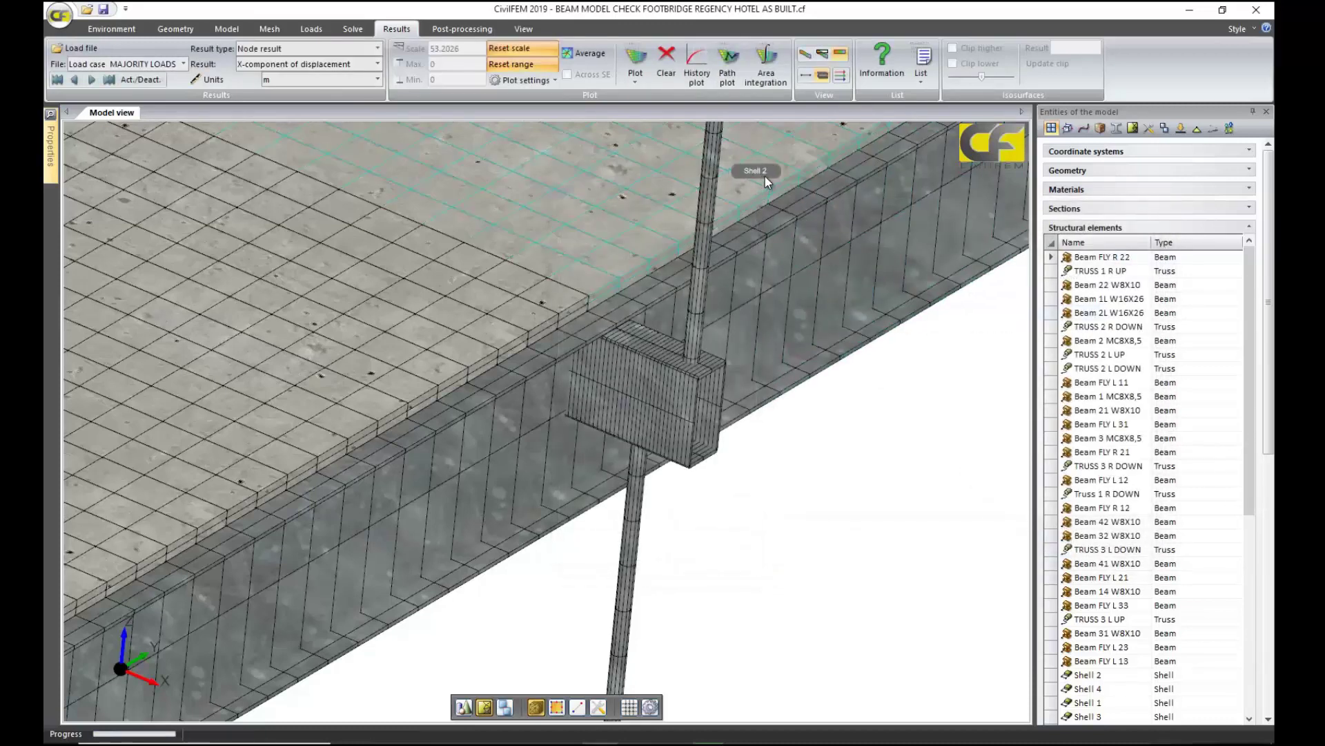
- Set Result type to End result and Result to Transverse shear force in the local Y-direction
click(331, 50)
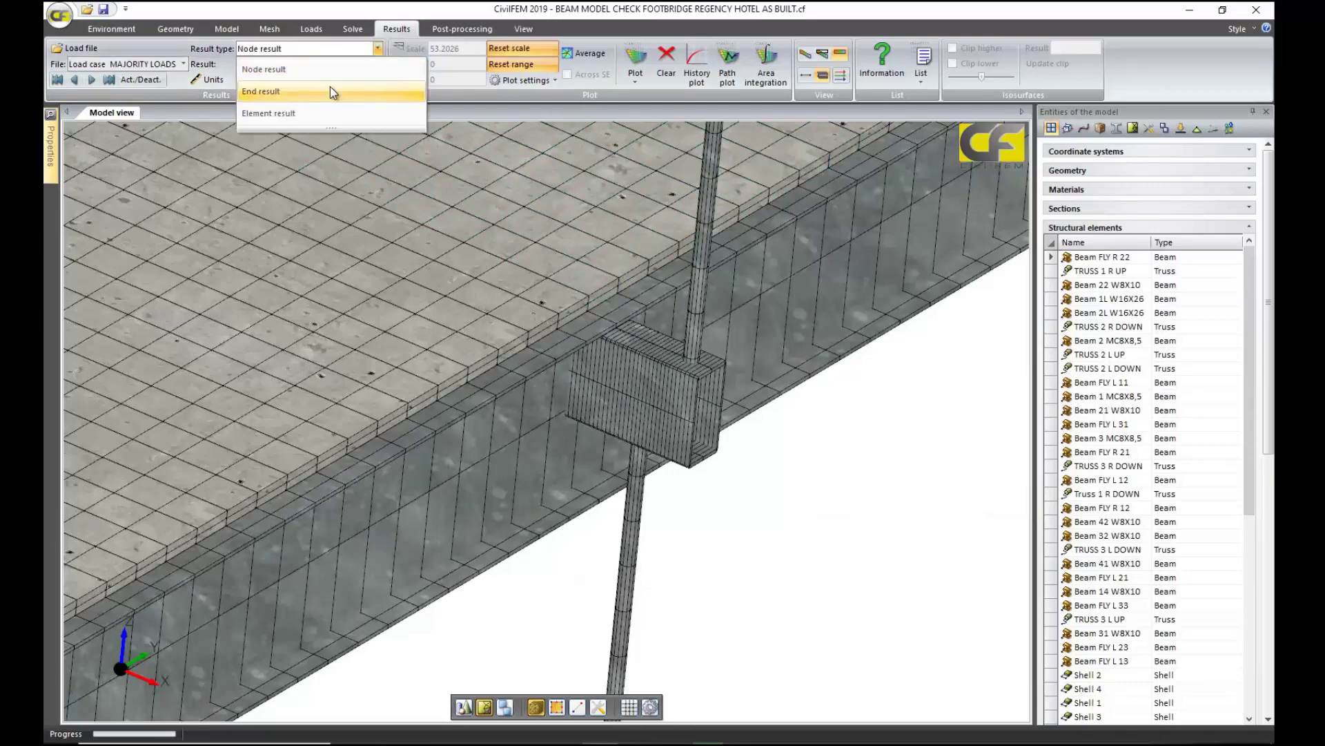
click(330, 90)
click(341, 66)
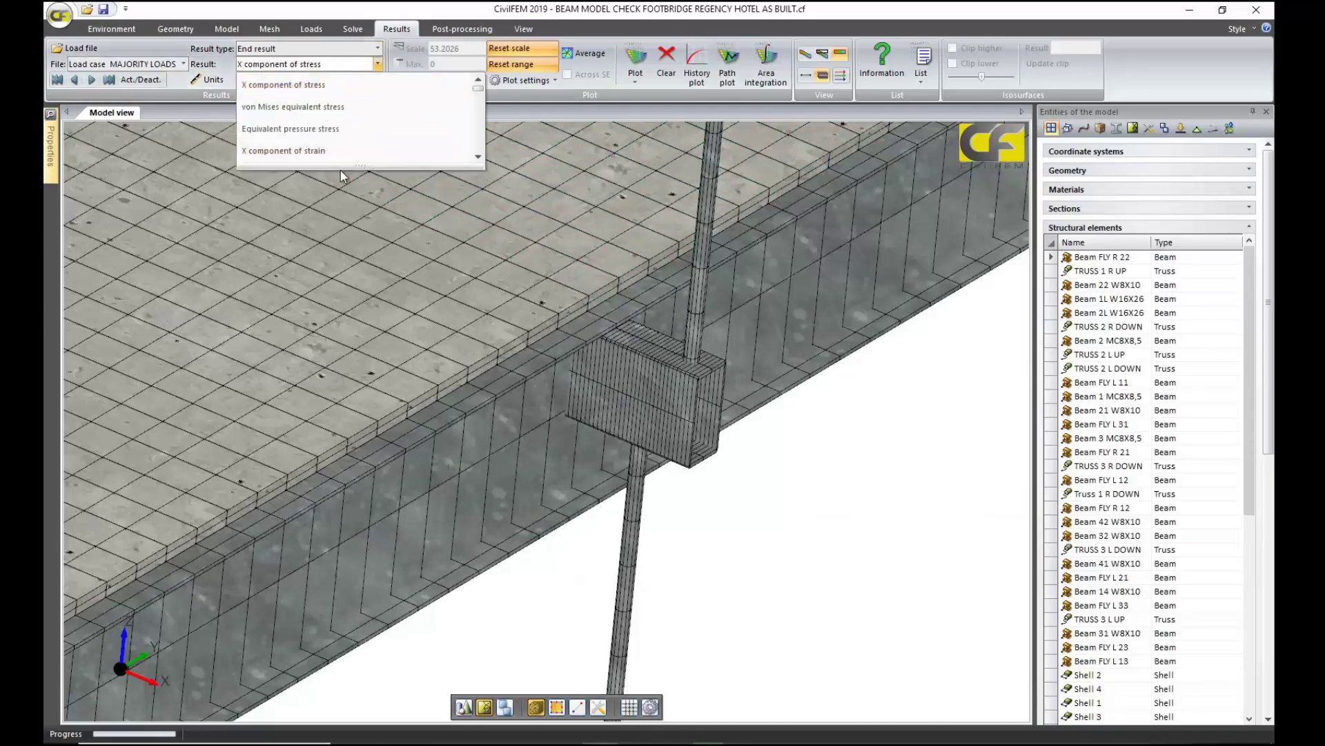
drag(348, 179, 359, 666)
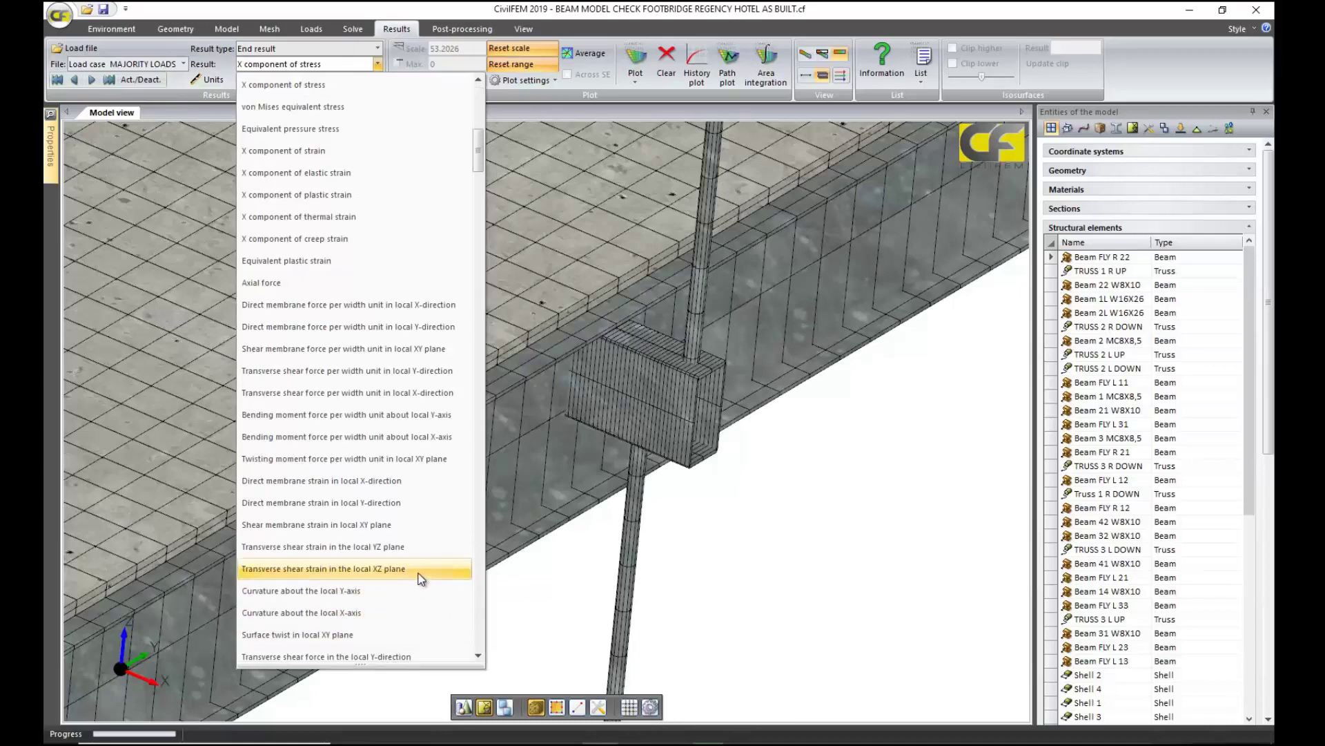
scroll(421, 578, down, 1)
scroll(421, 578, down, 4)
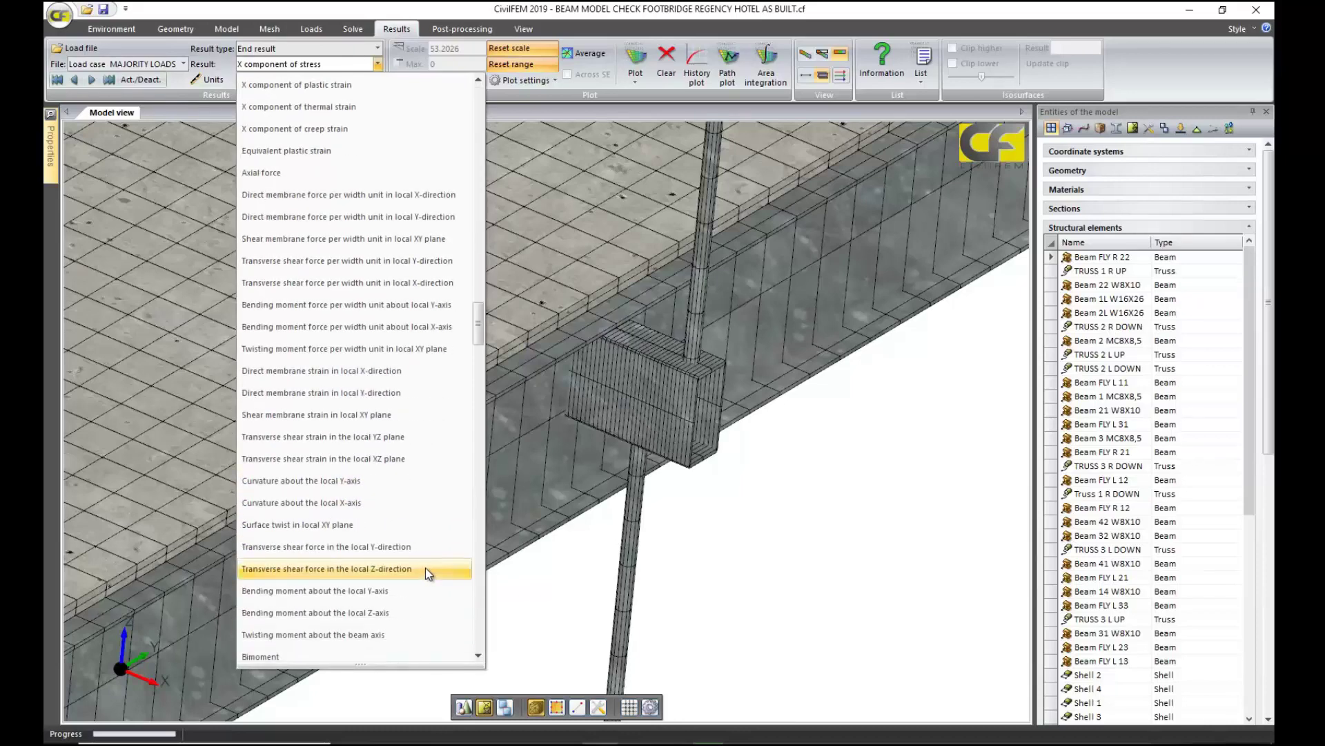
click(414, 548)
- Switch units to kN, enable Average and plot the contour, ranging -120.3 to 477.9
click(315, 79)
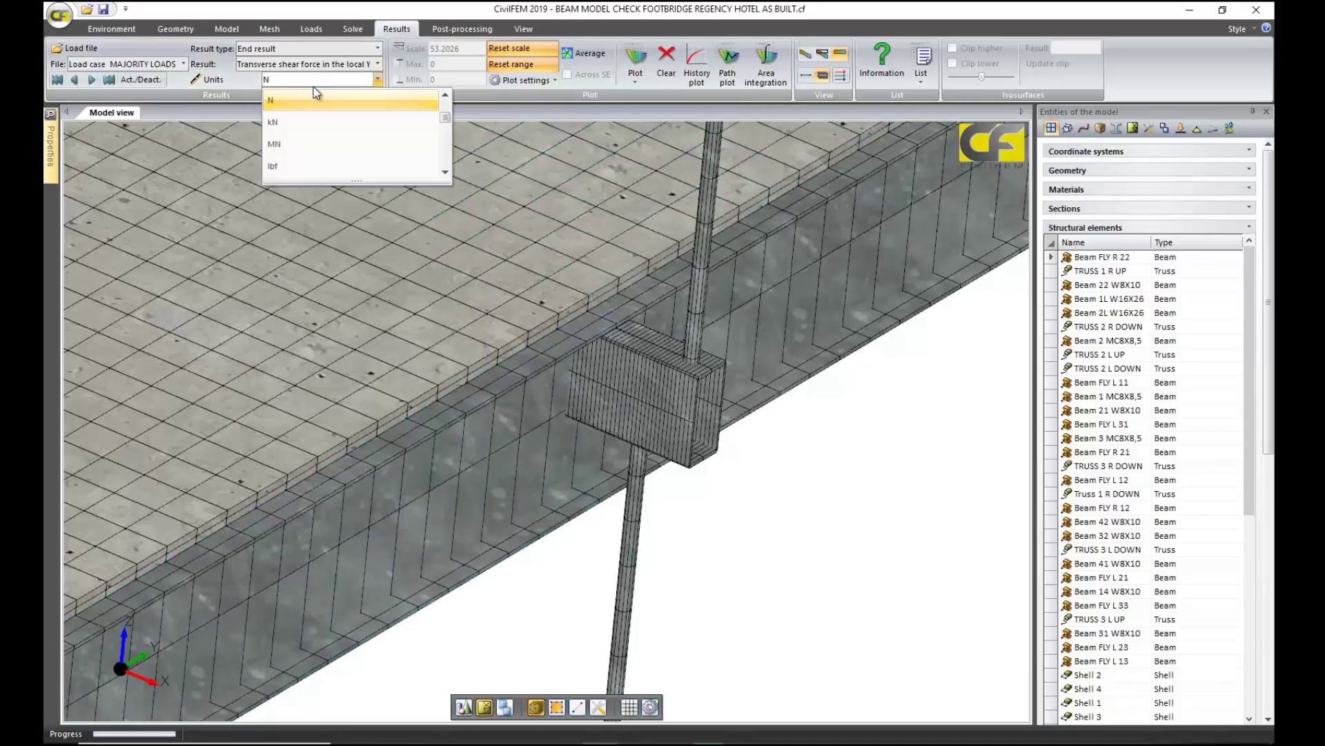
click(311, 122)
click(585, 53)
click(601, 114)
click(636, 59)
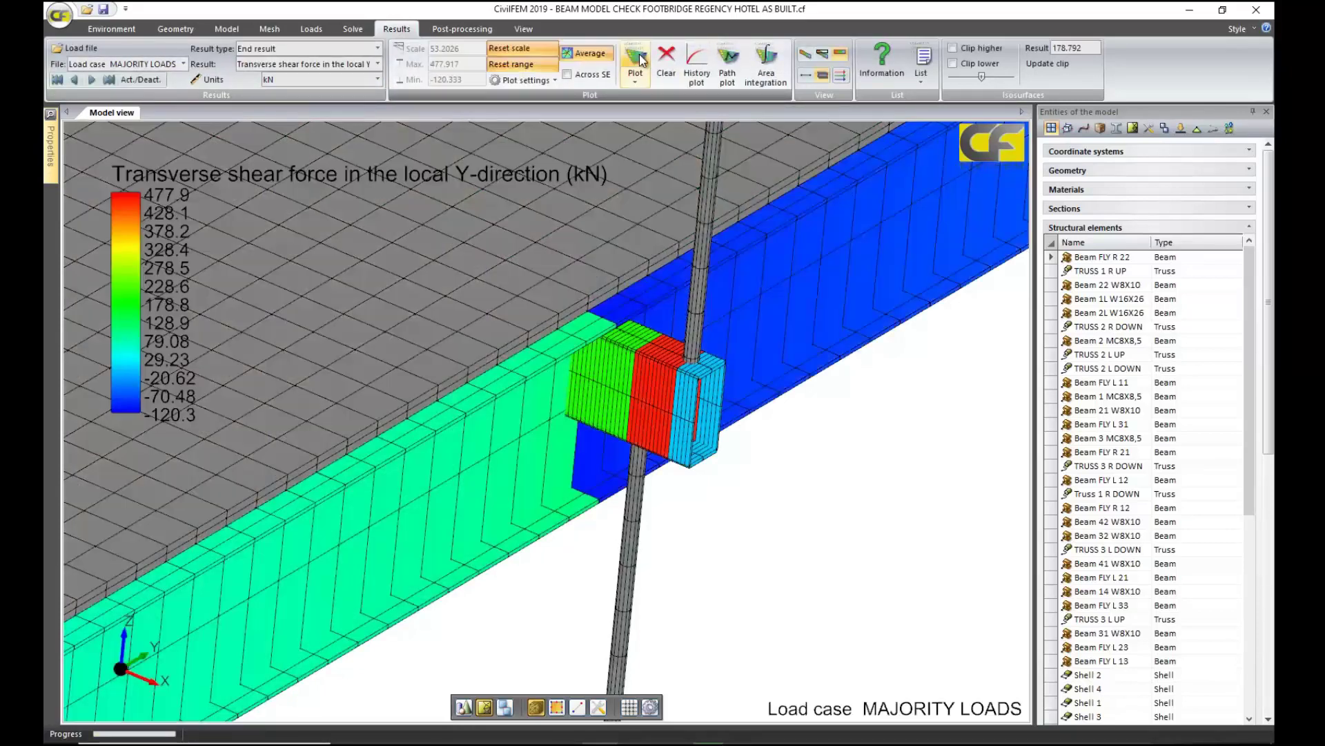
scroll(859, 363, down, 3)
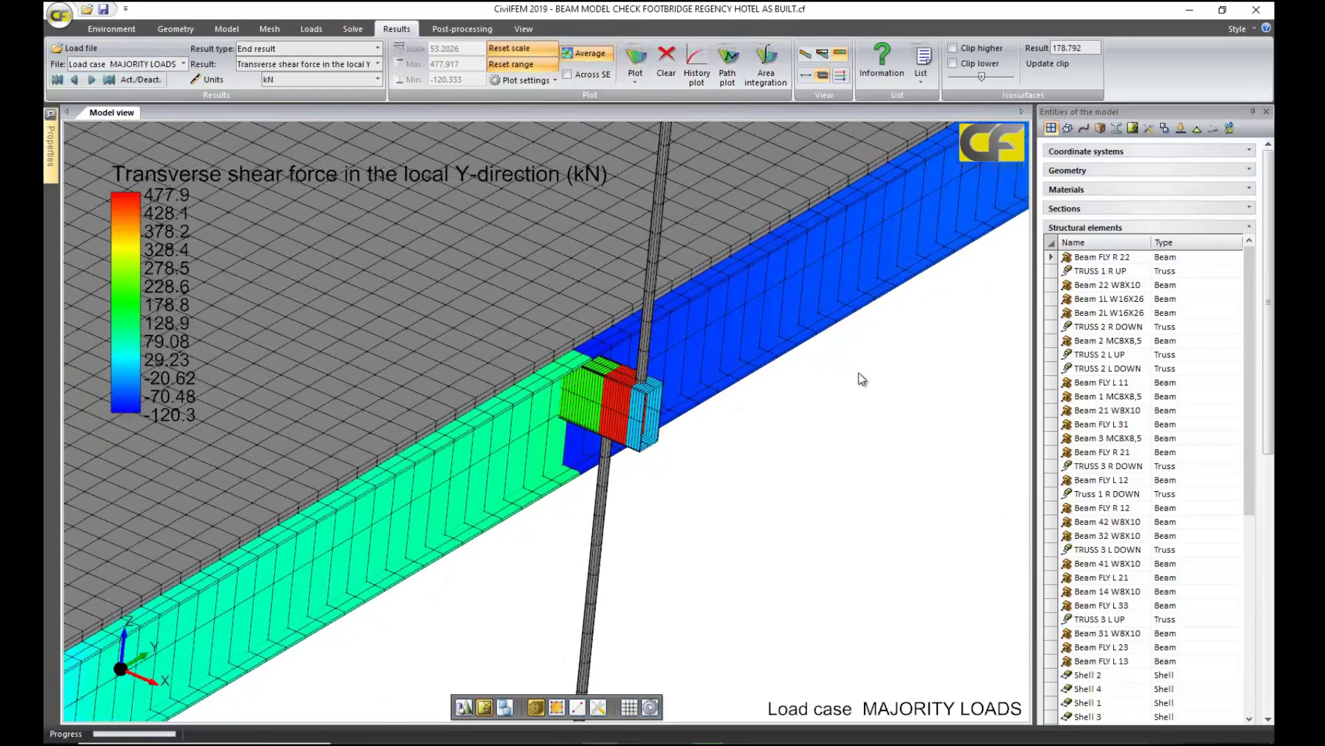
scroll(846, 420, down, 4)
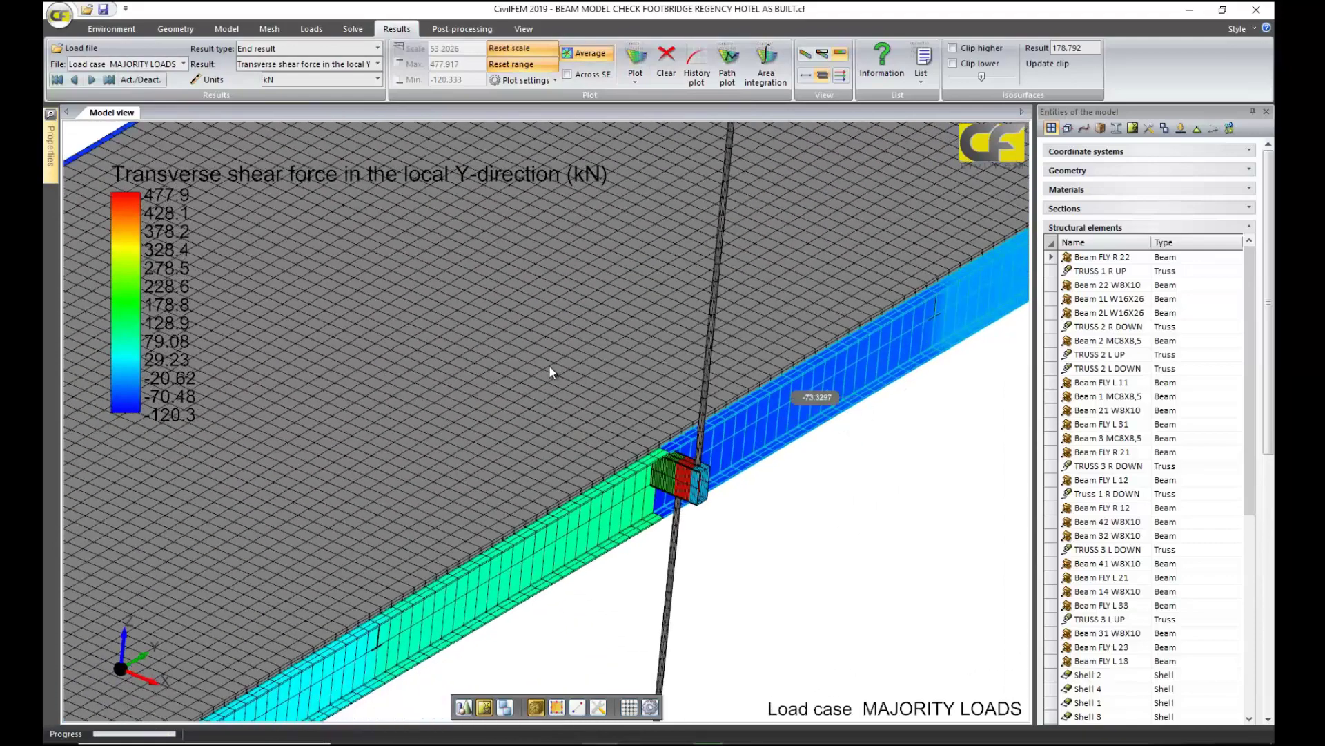
- Select and hide the deck slab shells, including Shell 2 and Shell 3, exposing the beam frame
click(519, 391)
ctrl+click(500, 403)
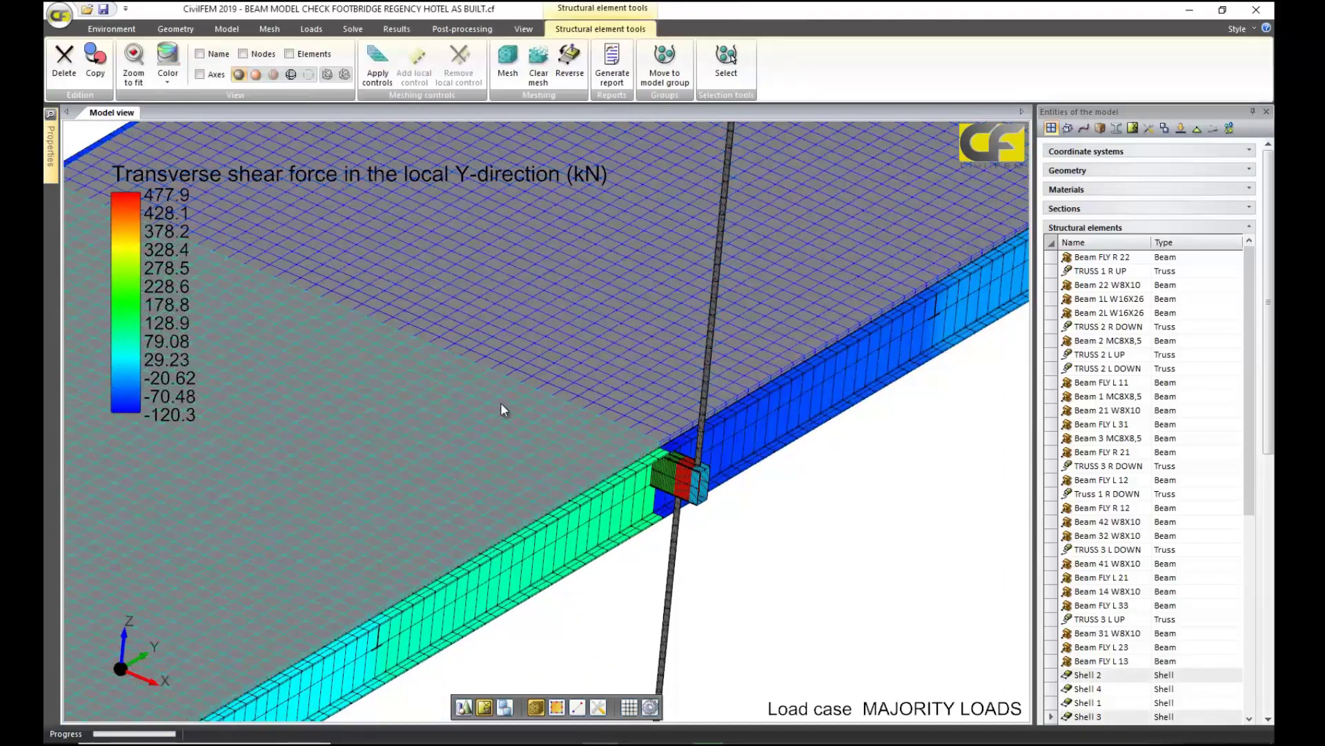
click(308, 75)
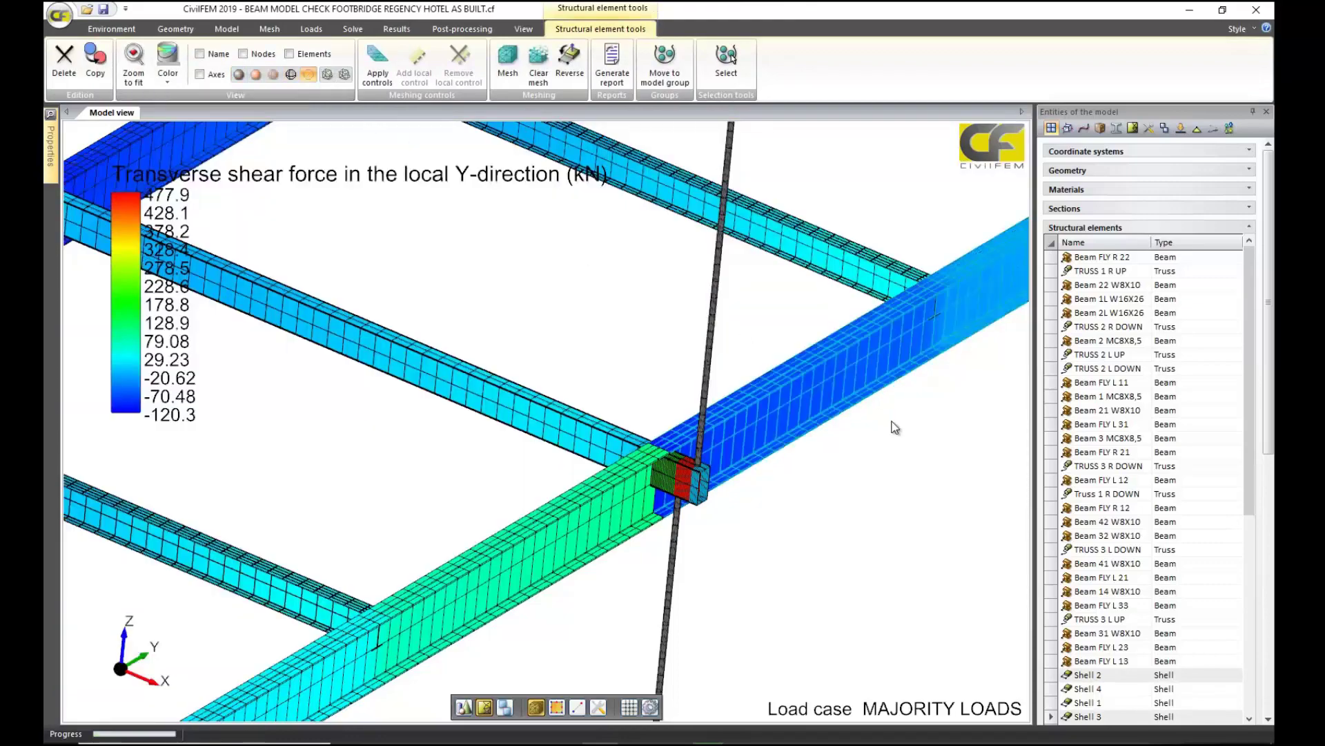
scroll(894, 429, down, 5)
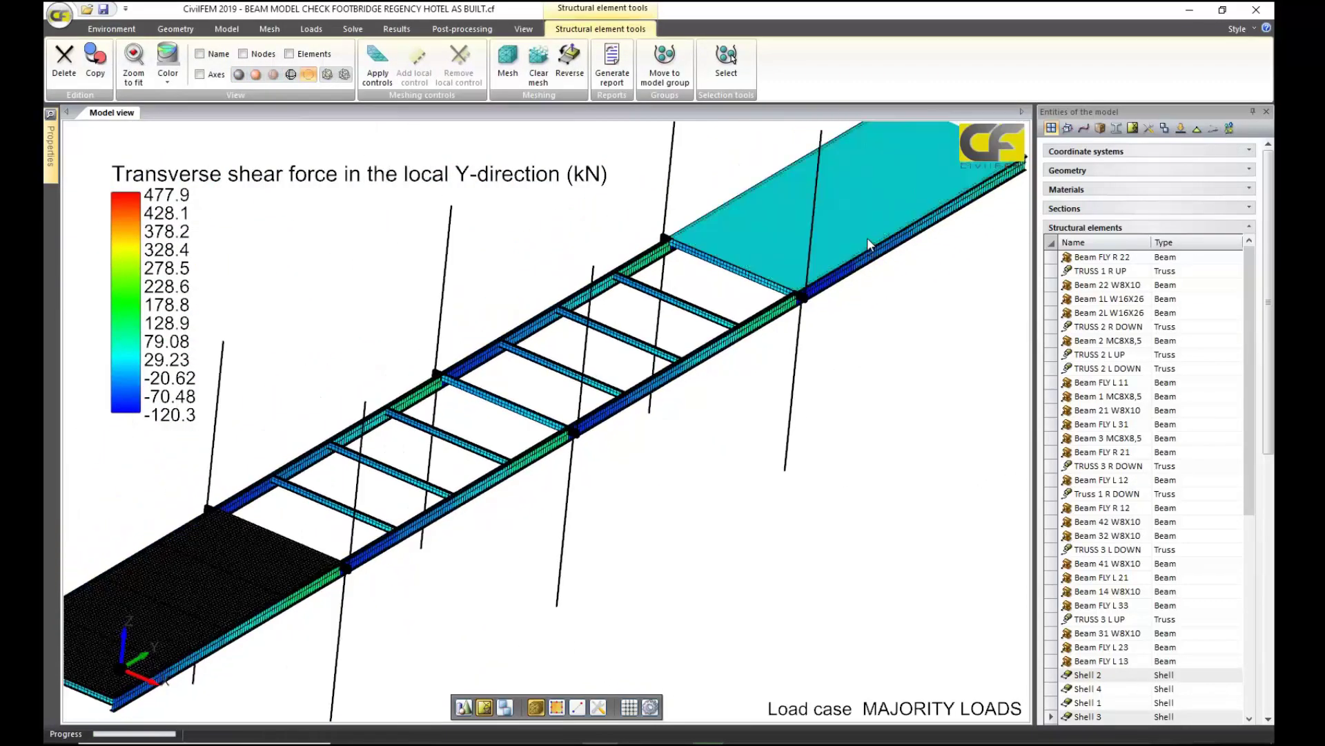
click(426, 426)
ctrl+click(217, 564)
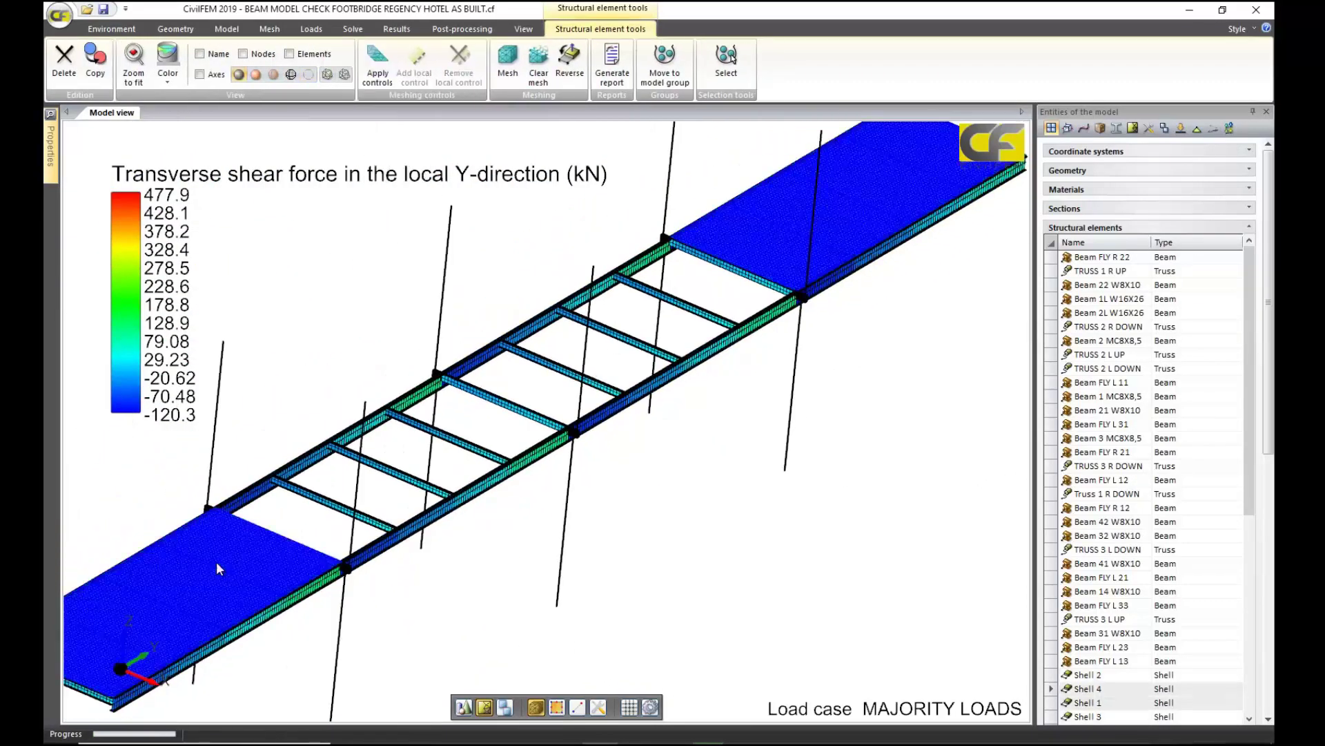
click(310, 76)
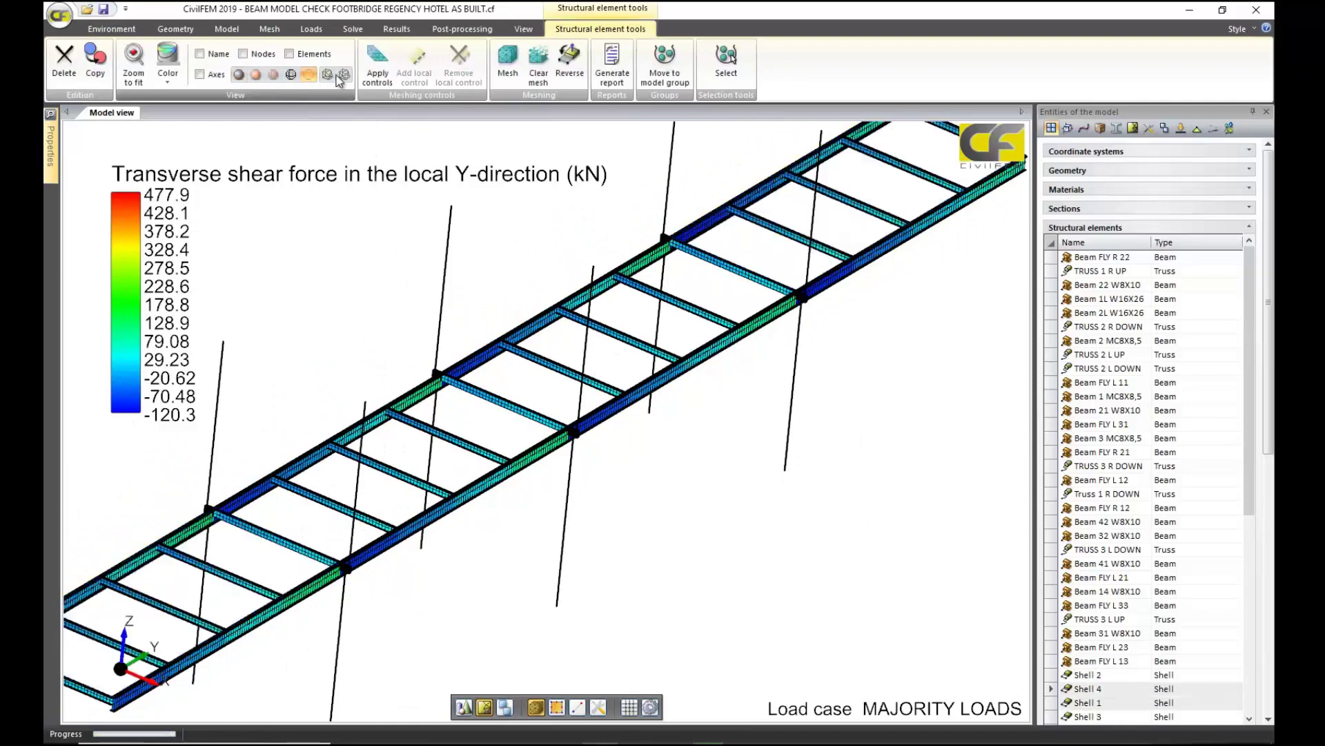
- Plot local Y shear force diagrams along the beams and zoom into a hanger joint
click(410, 32)
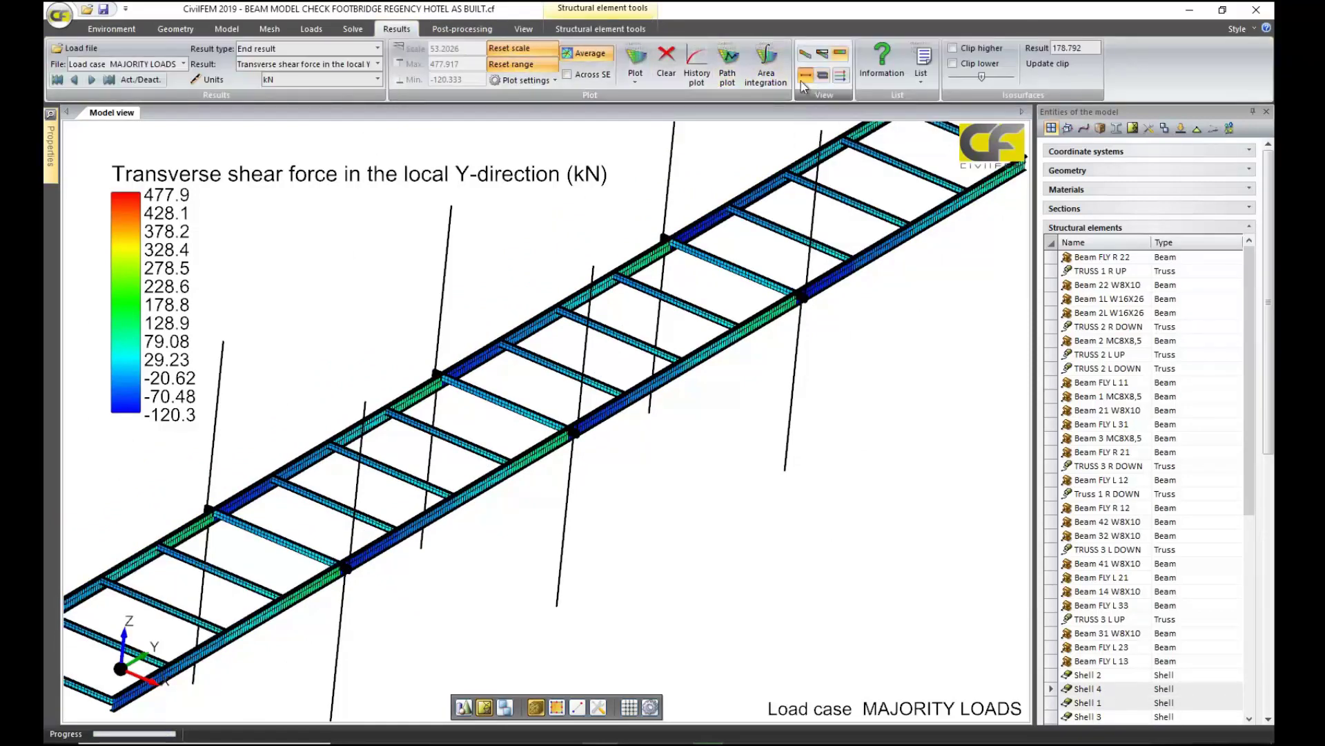
click(635, 61)
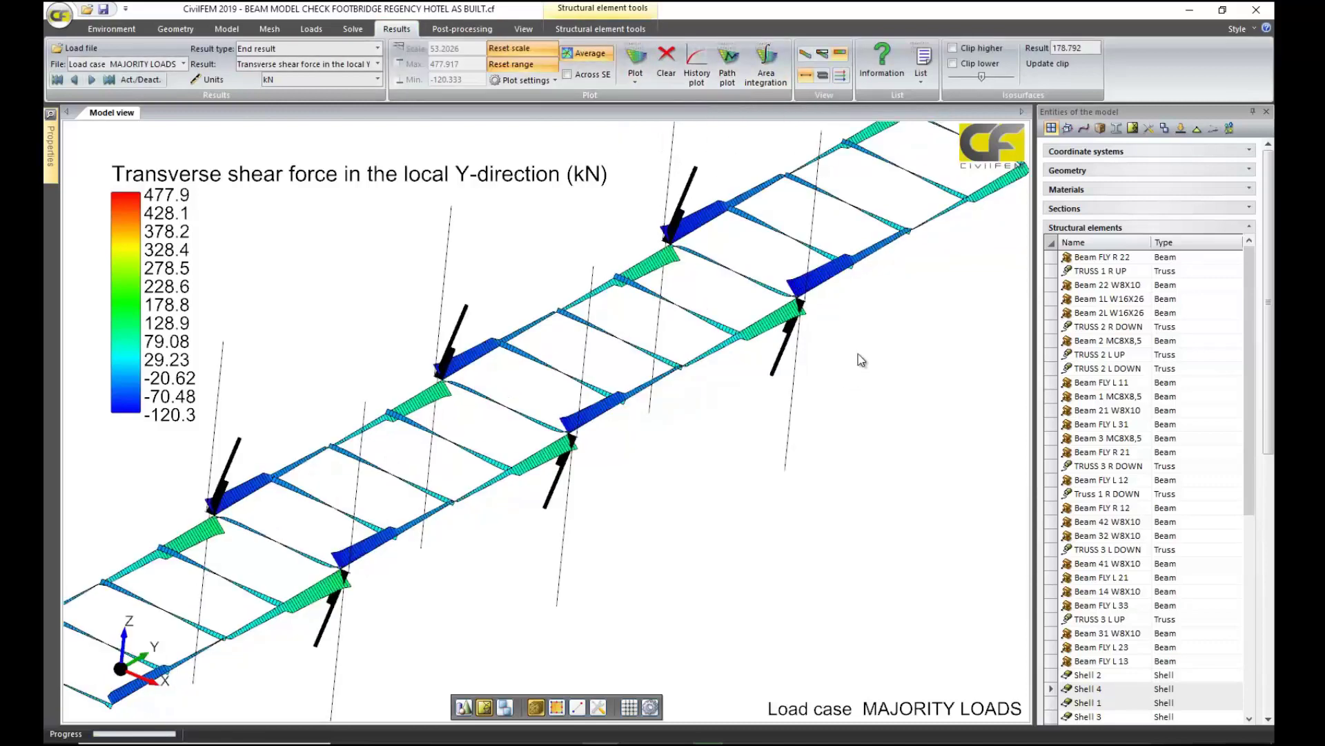
scroll(851, 358, up, 5)
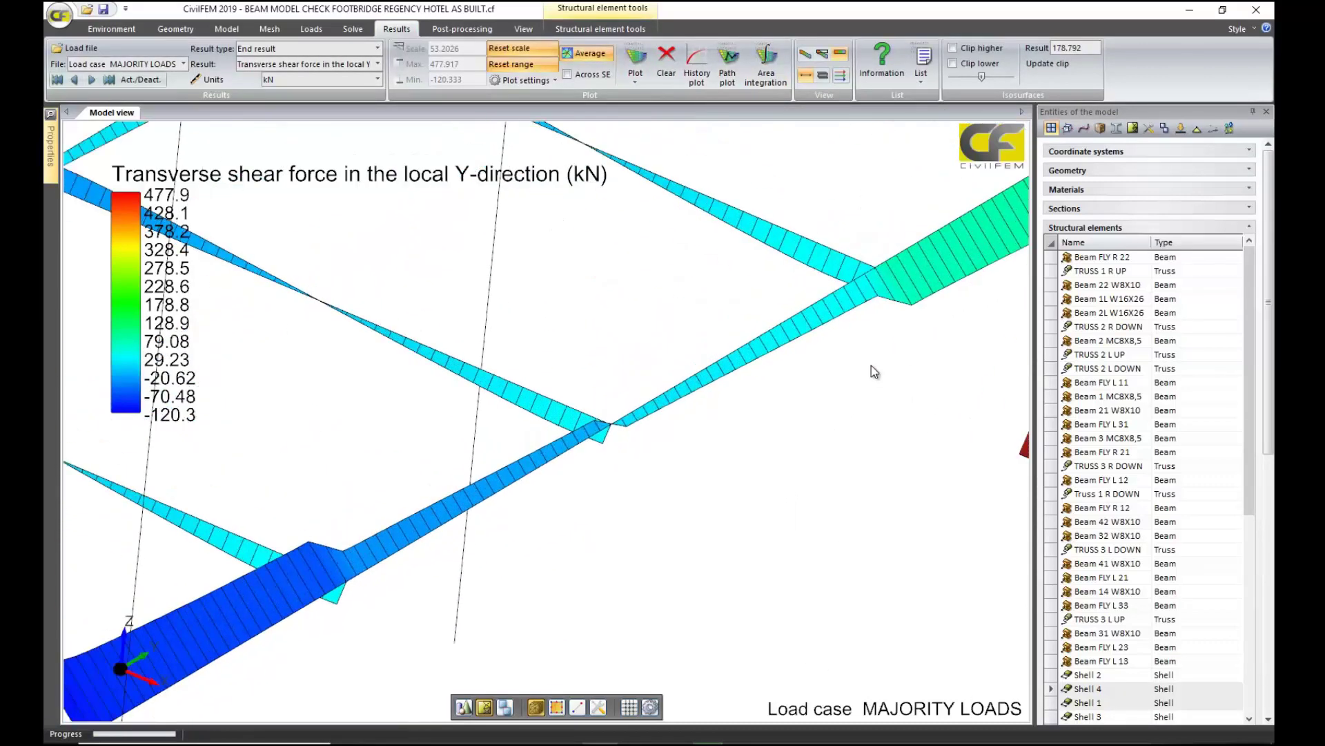
scroll(872, 371, up, 6)
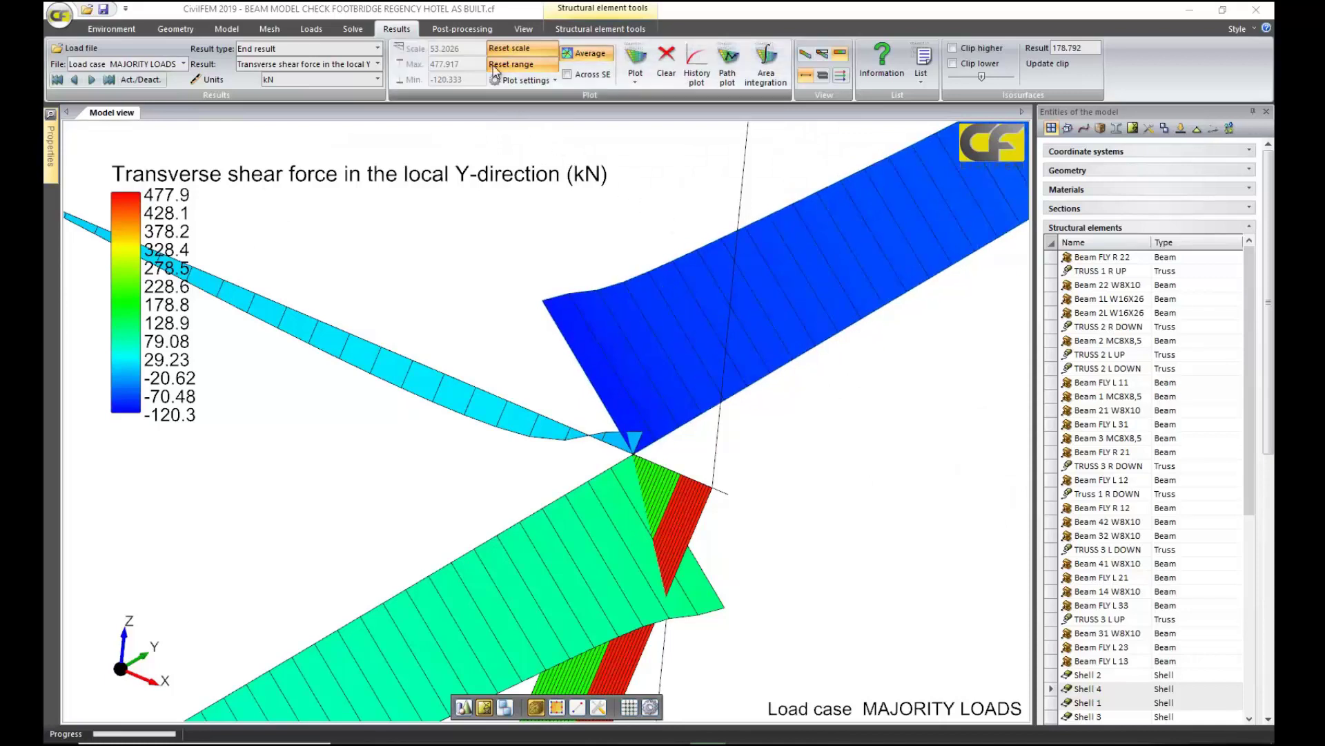
- Start a Post-processing steel beam check and look at its loading type list
click(467, 28)
click(428, 69)
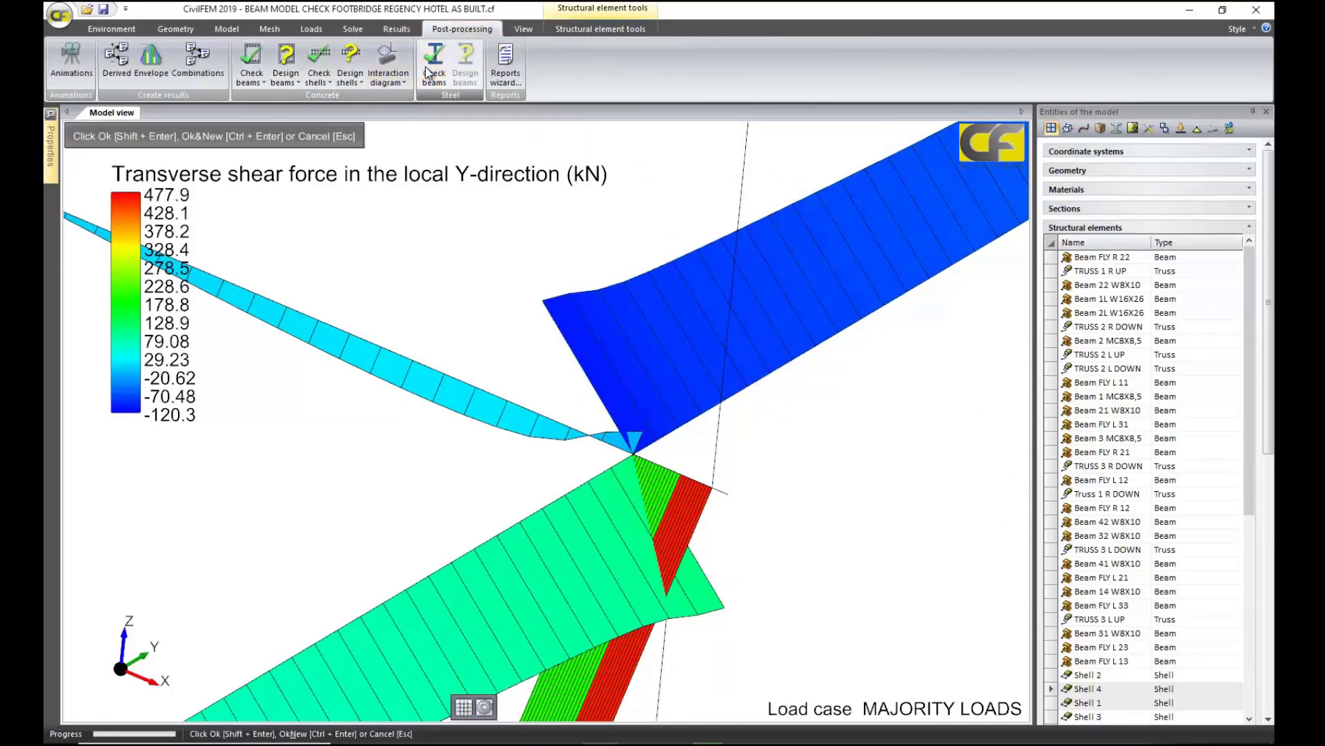
mouse_move(51, 145)
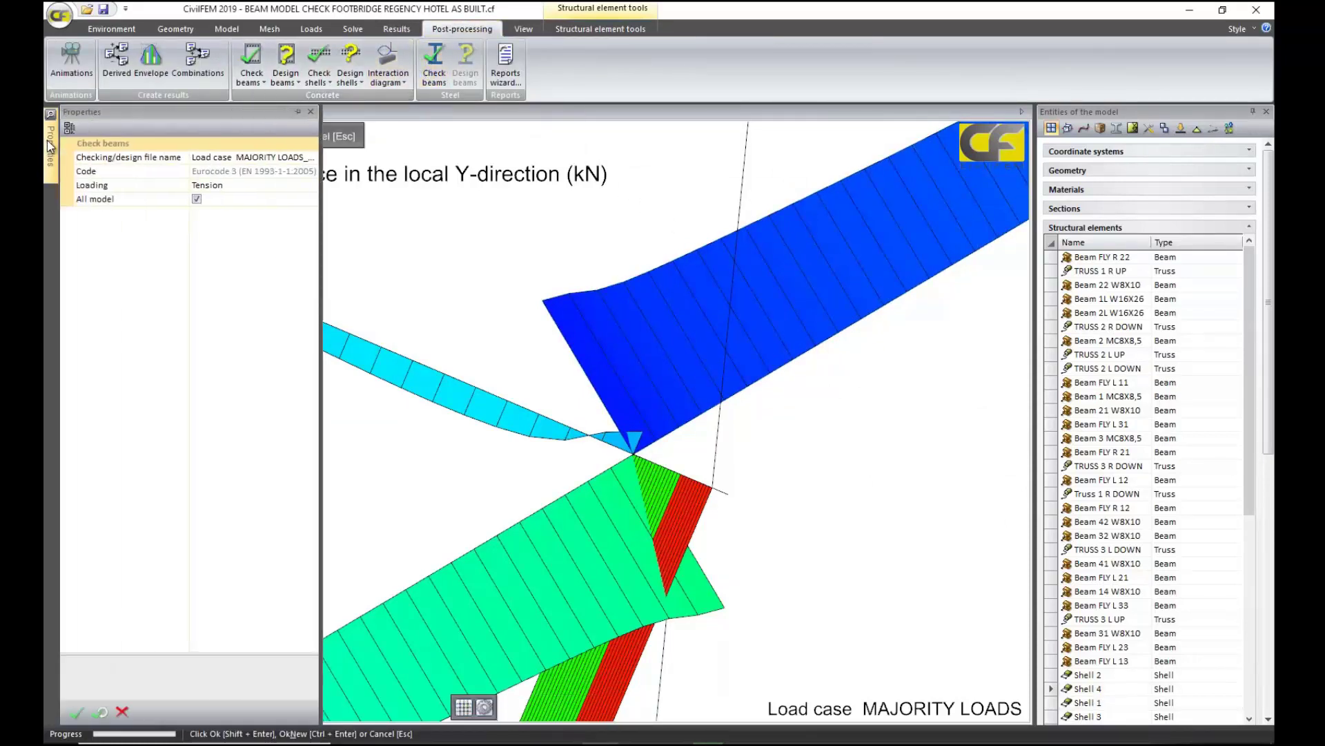
click(290, 187)
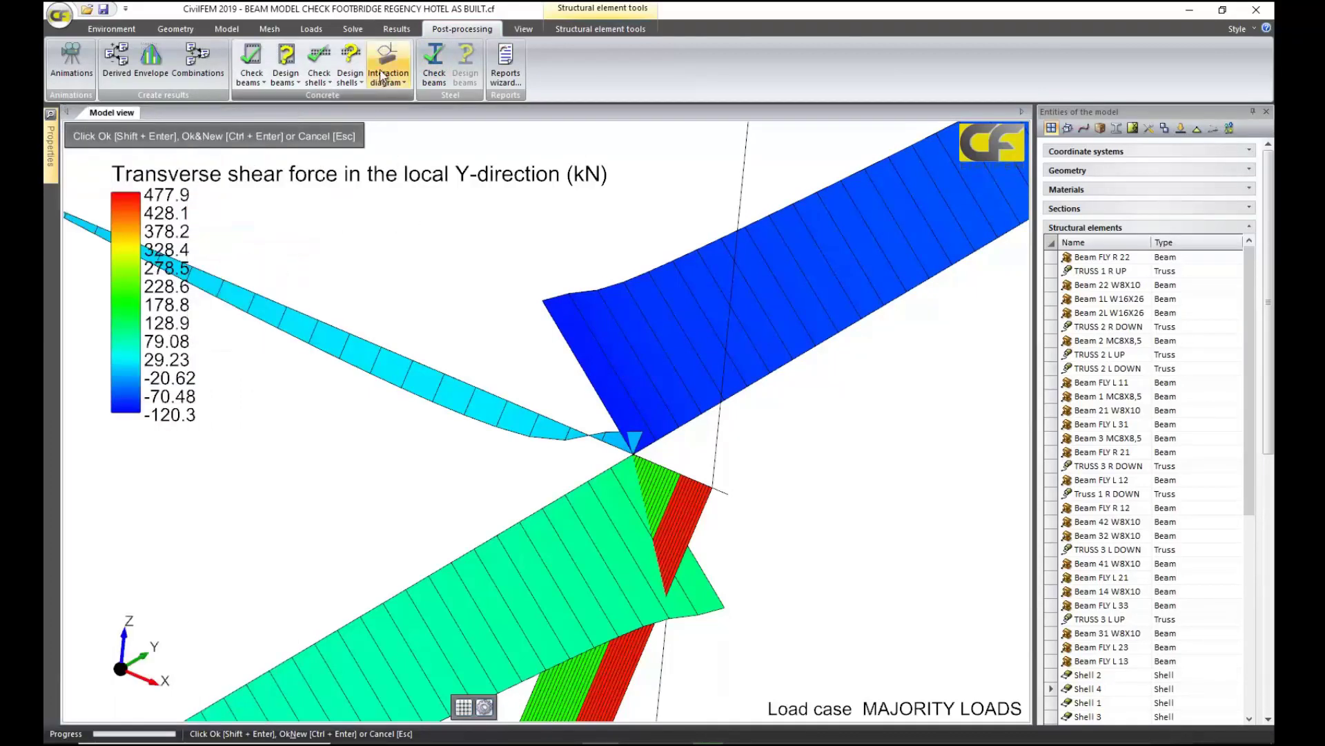
- Choose the EC3 shear steel beam check results file and plot Total criterion, peaking at 1.646
click(396, 30)
click(182, 63)
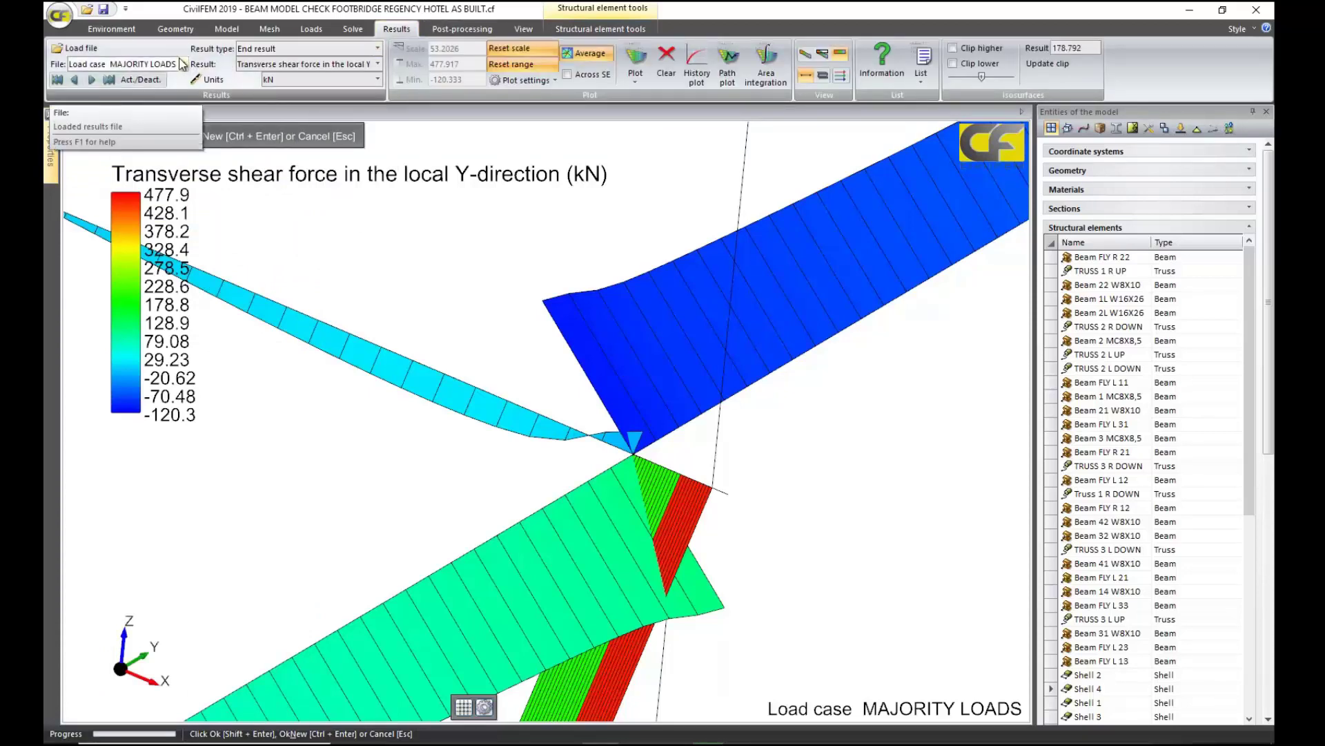
click(180, 60)
click(183, 63)
click(183, 108)
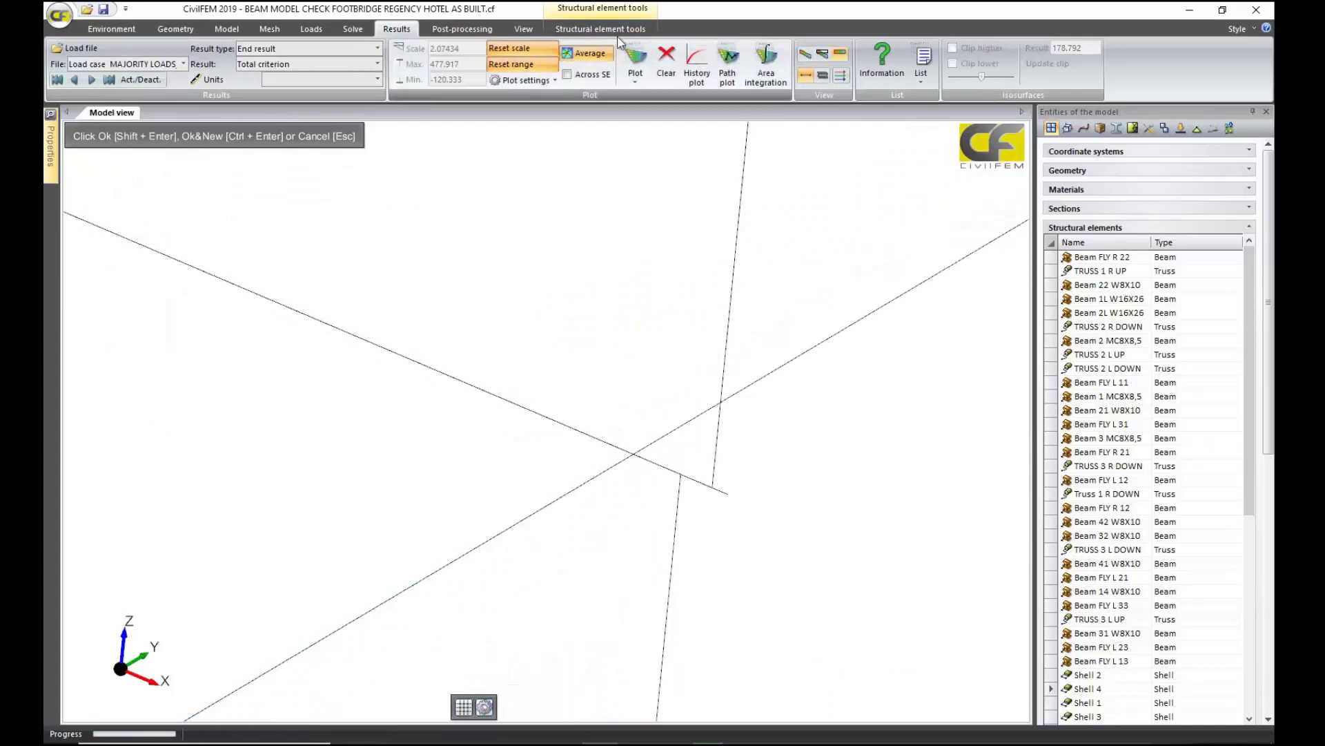
click(636, 62)
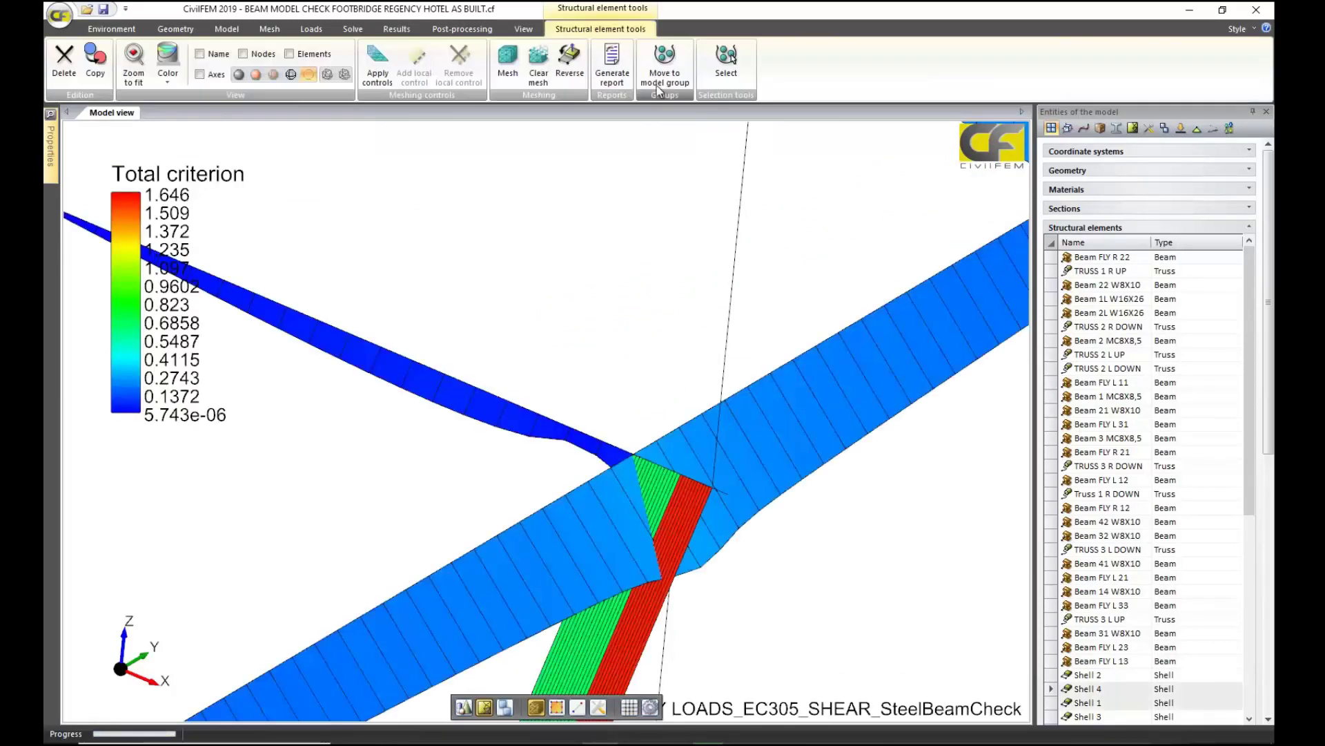
- Replot the Total criterion contour on the meshed beams
scroll(673, 309, down, 2)
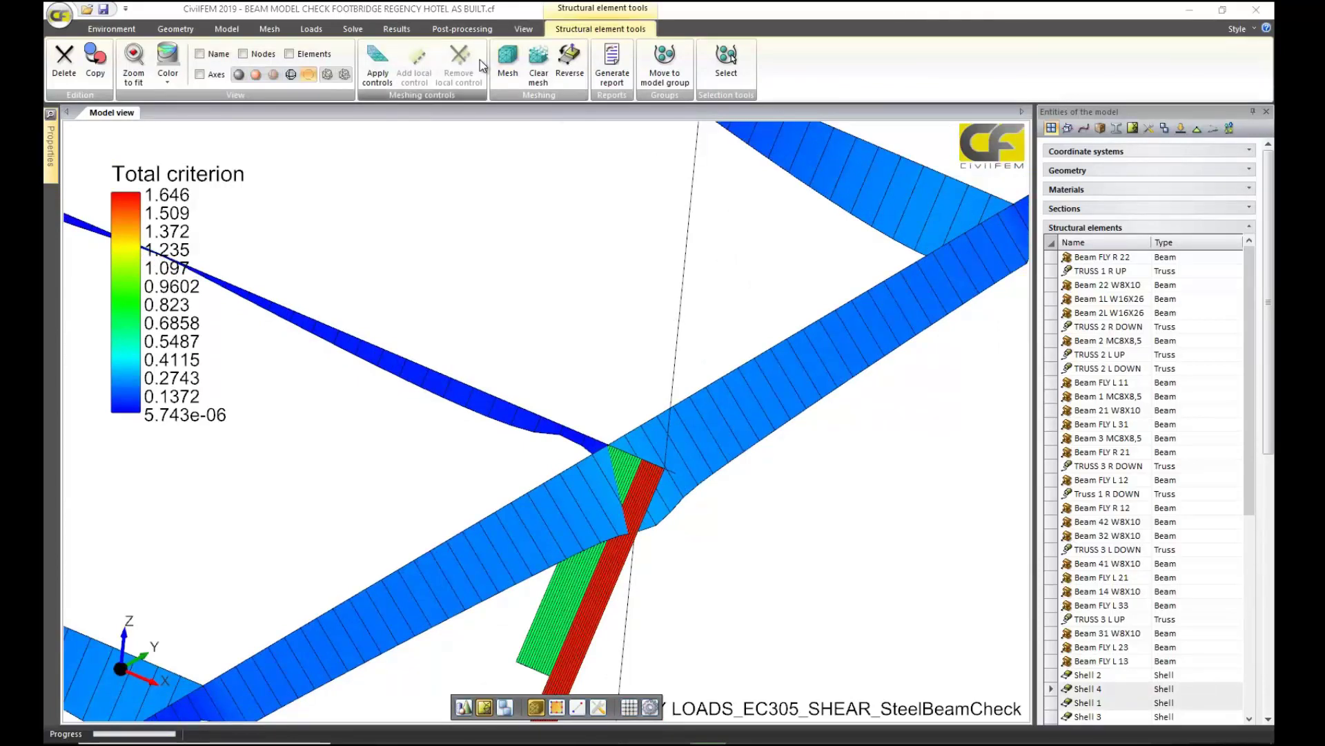
click(396, 29)
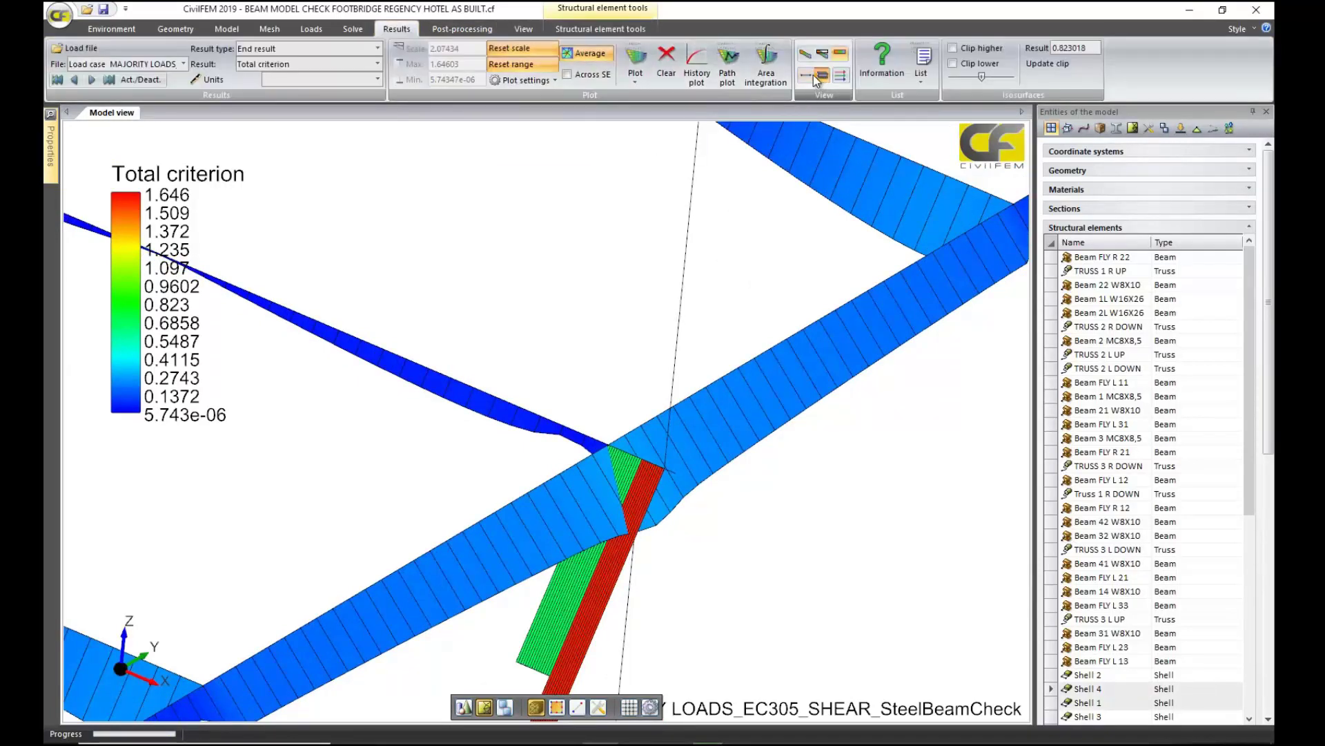
click(638, 62)
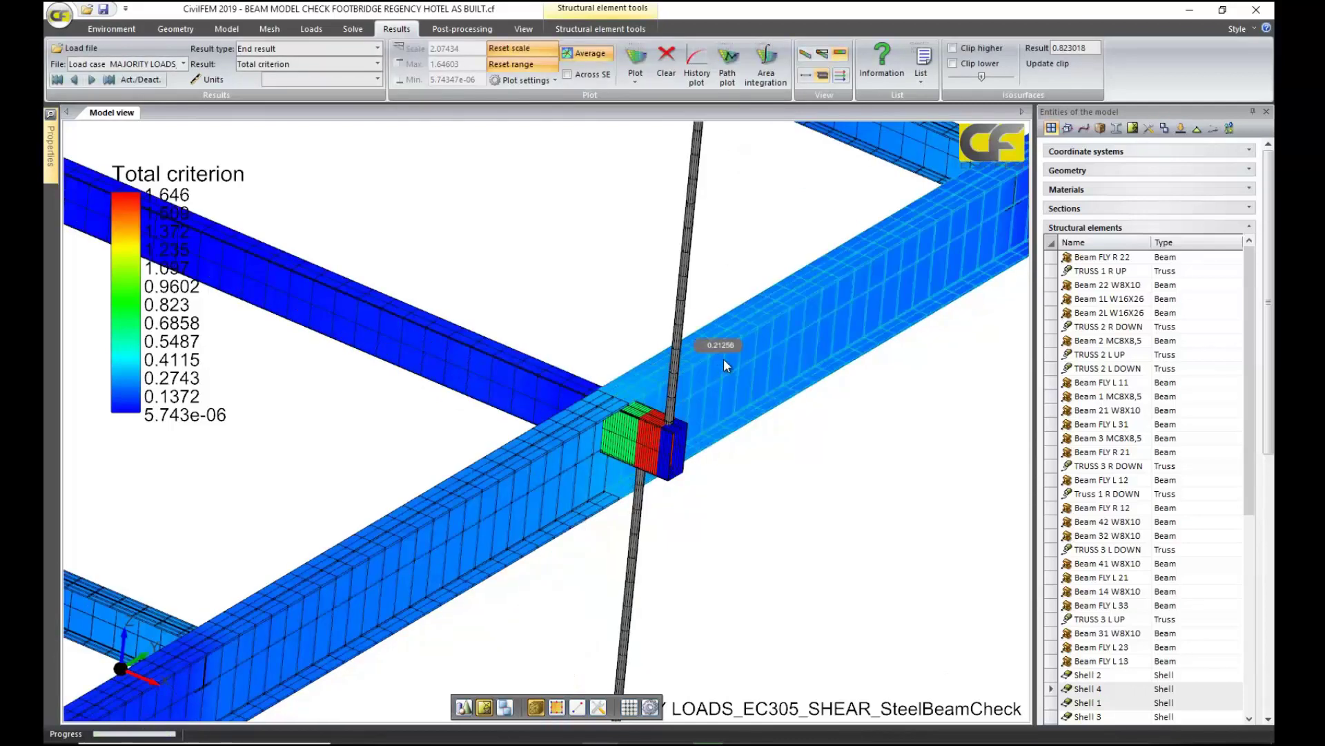
- Zoom into the hanger box joints, read values near 1.59 and rotate the view slightly
scroll(766, 488, down, 3)
scroll(649, 497, up, 5)
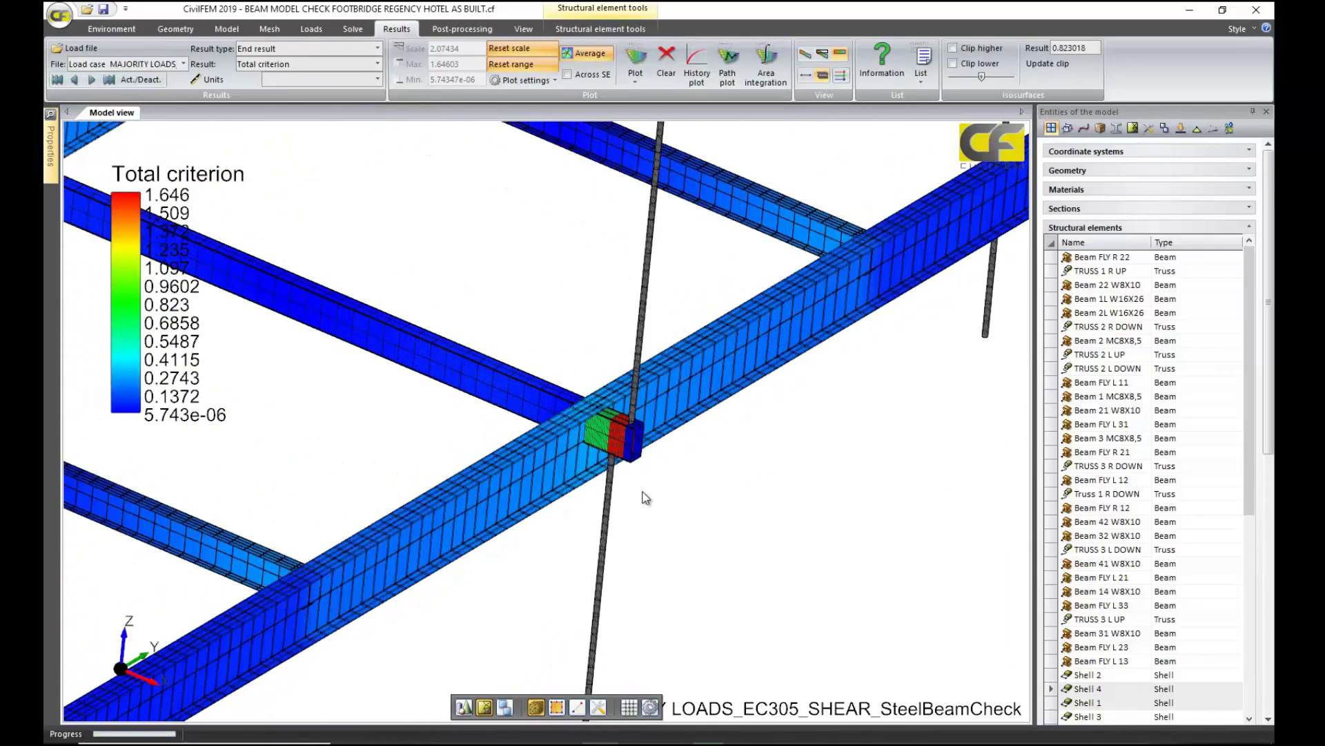
scroll(751, 488, down, 4)
scroll(713, 338, up, 5)
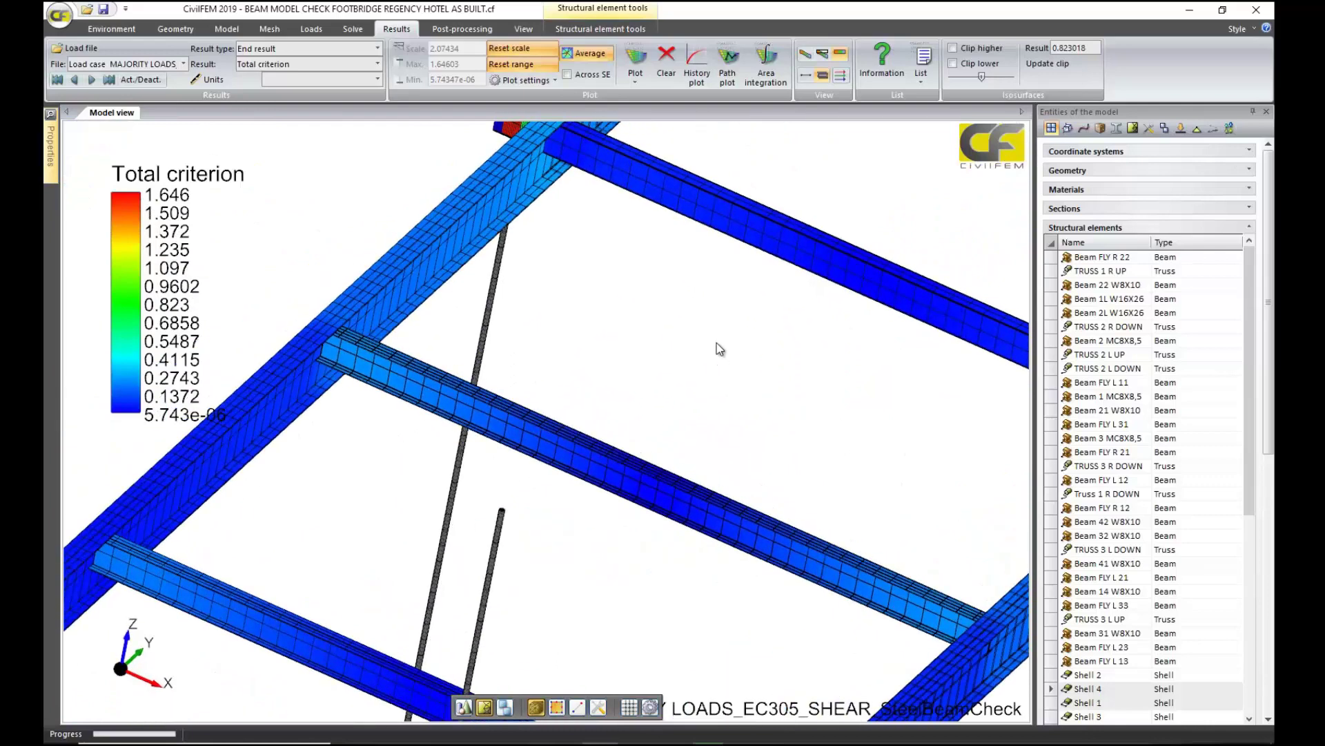
scroll(699, 342, up, 4)
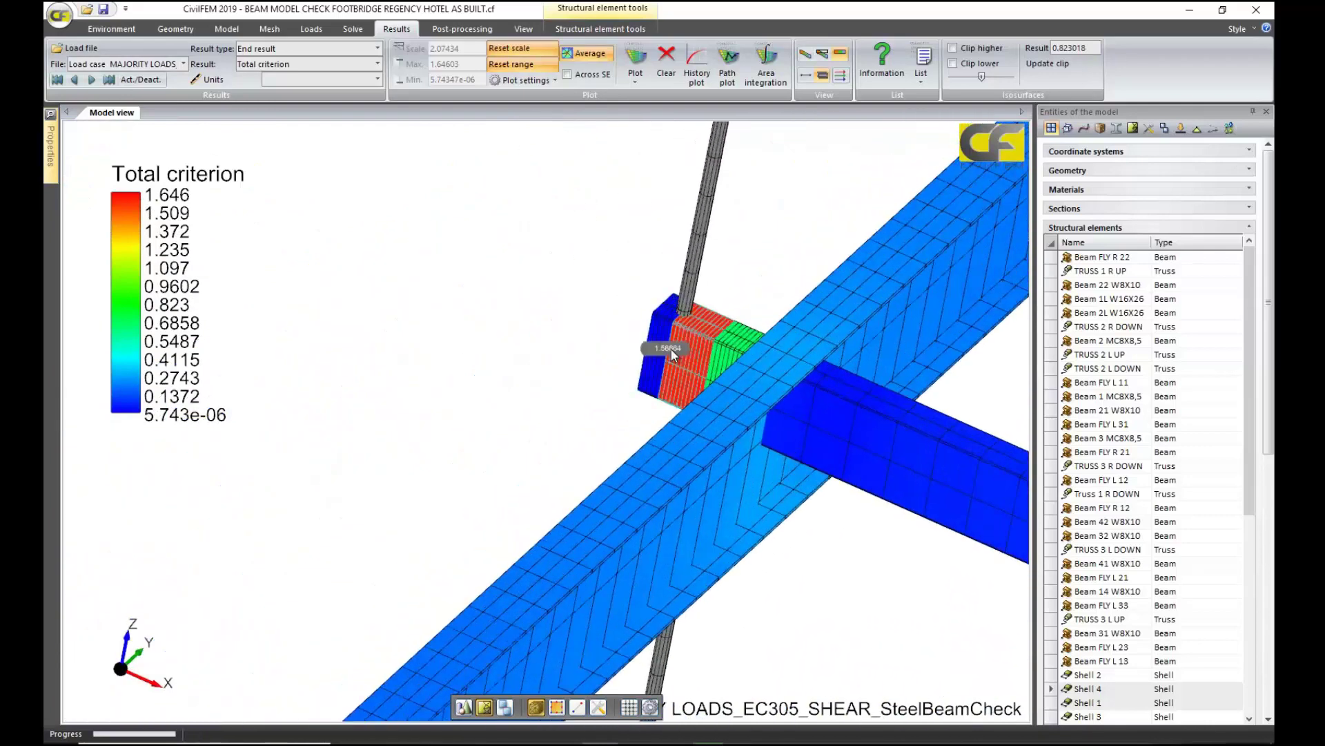
mouse_move(699, 342)
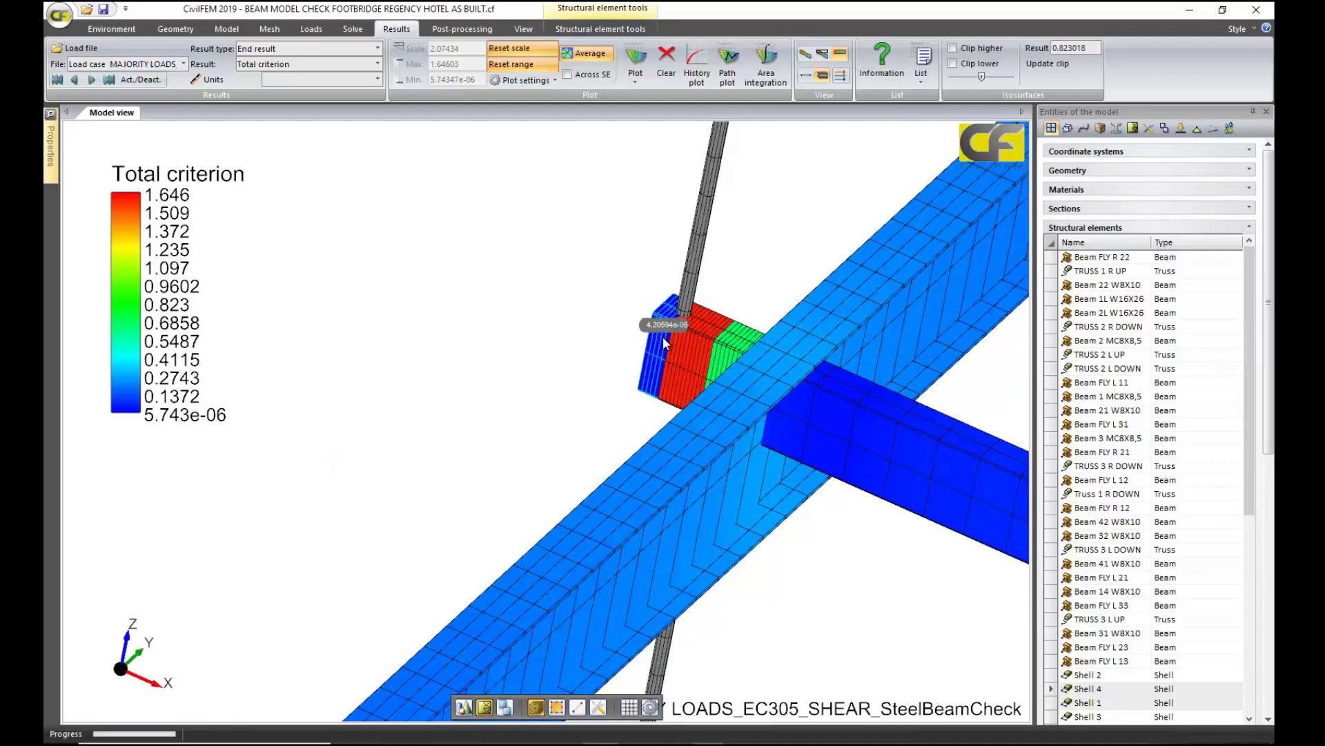
scroll(680, 359, down, 3)
scroll(515, 372, up, 2)
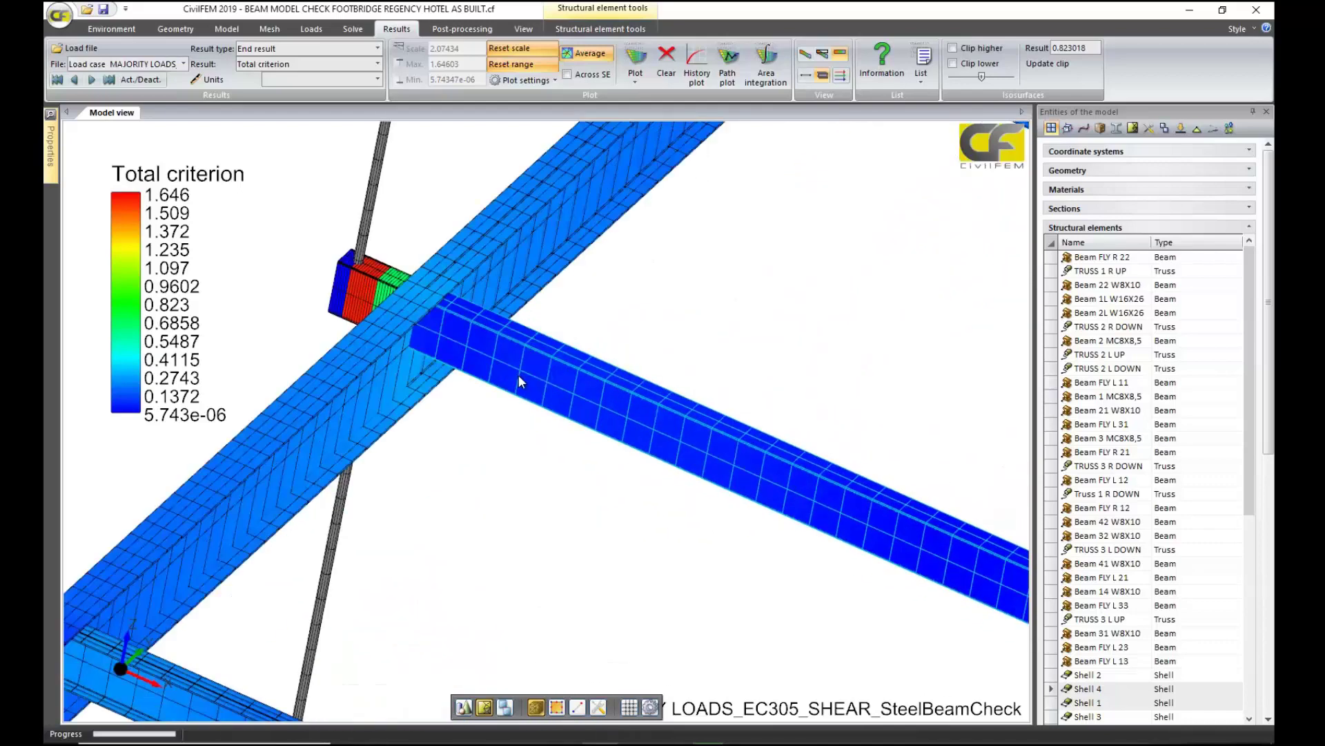
scroll(516, 372, down, 3)
scroll(627, 449, up, 3)
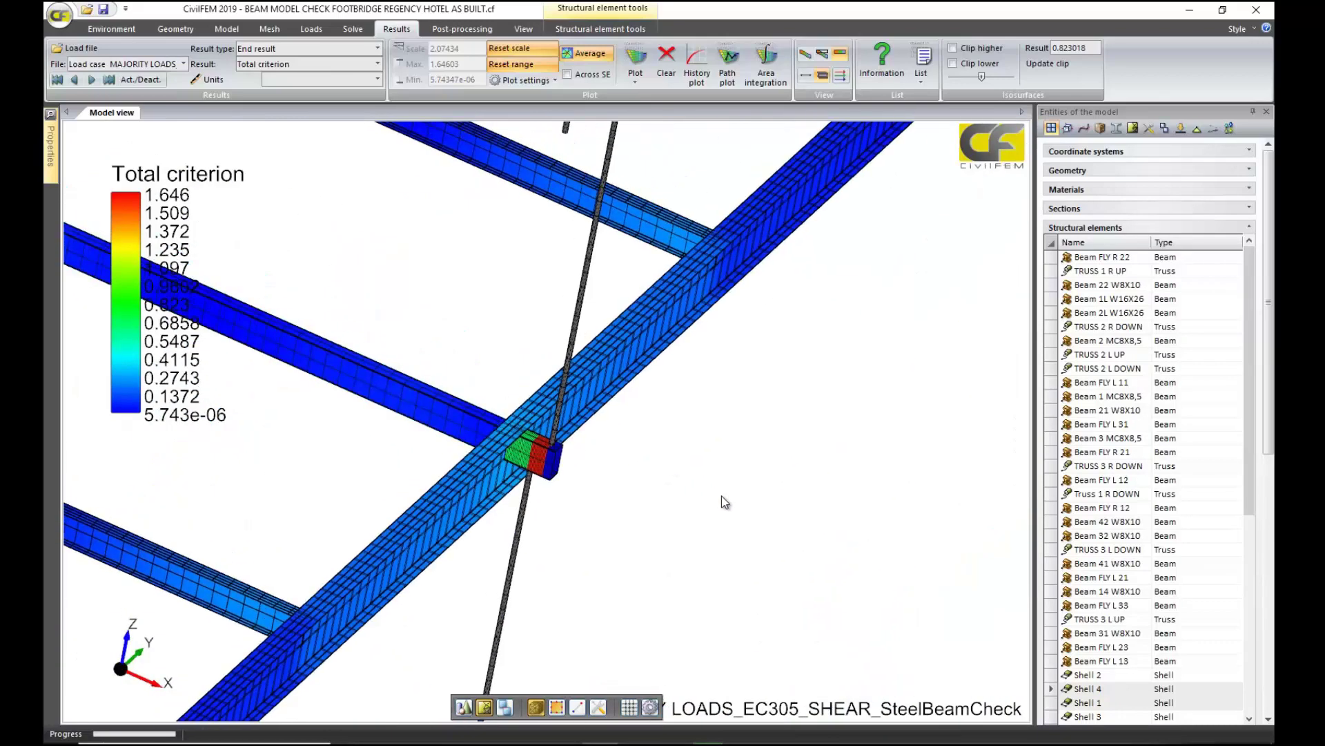
scroll(806, 499, up, 2)
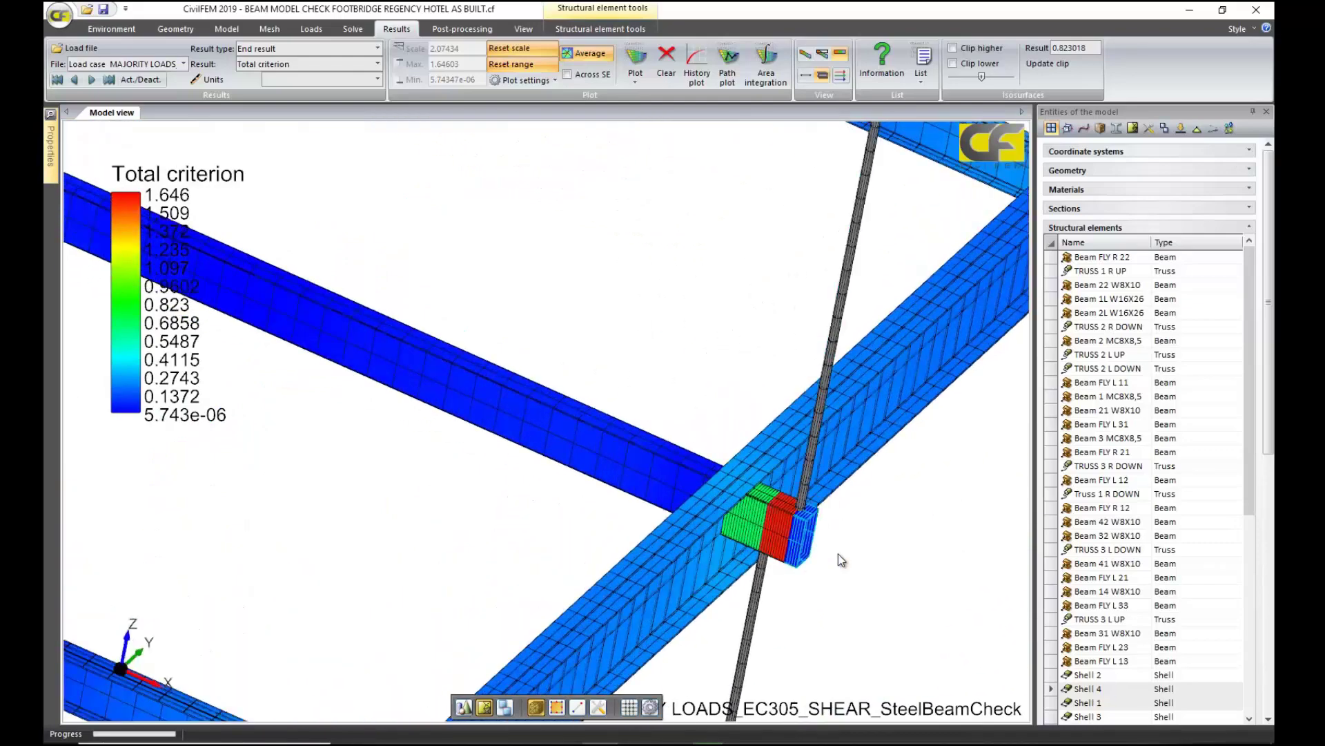
scroll(838, 554, down, 5)
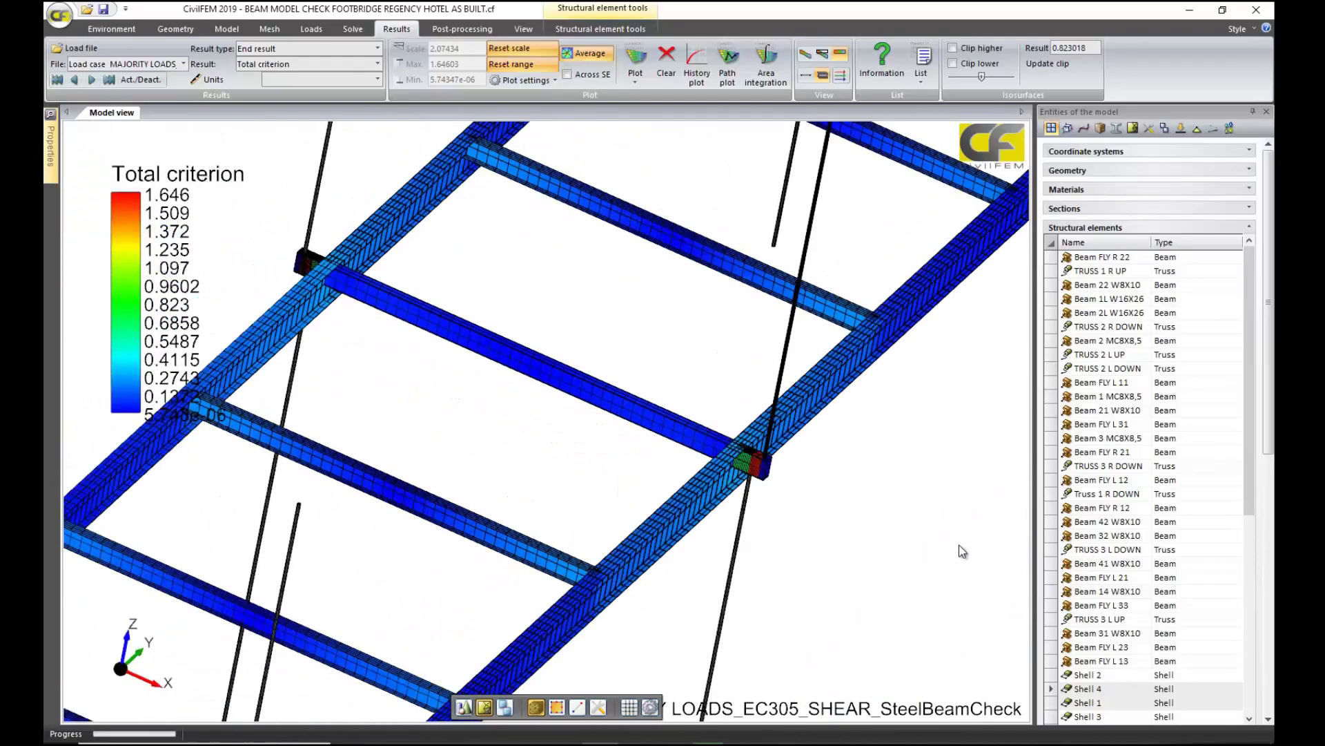
scroll(959, 545, down, 2)
scroll(884, 528, up, 5)
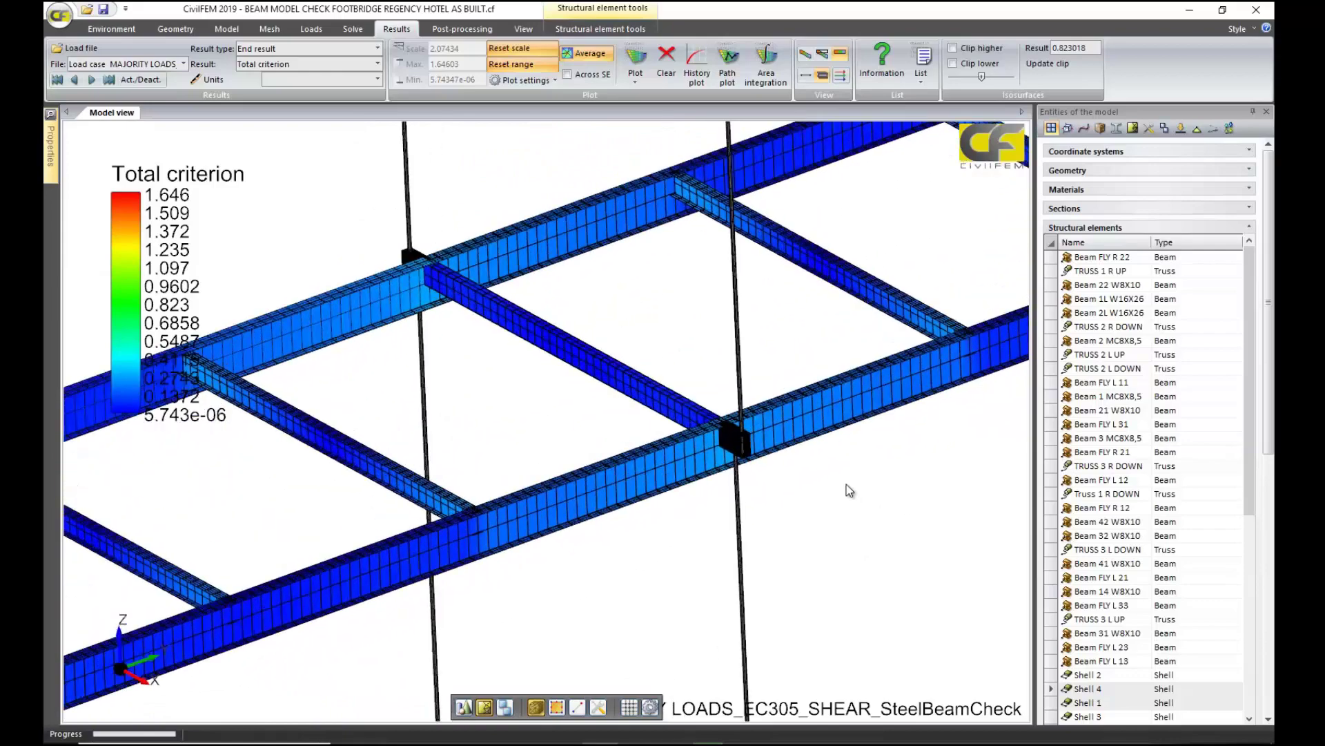
scroll(847, 483, up, 6)
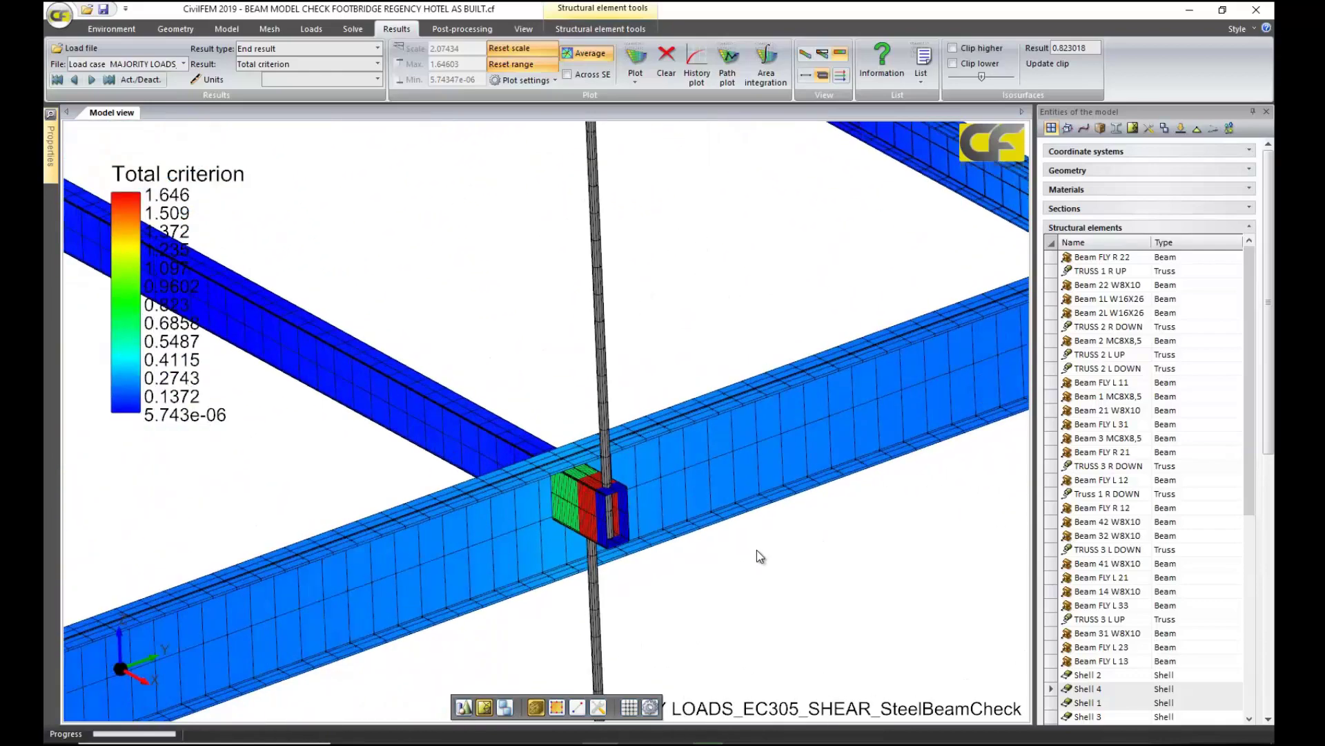
middle_drag(765, 549, 743, 532)
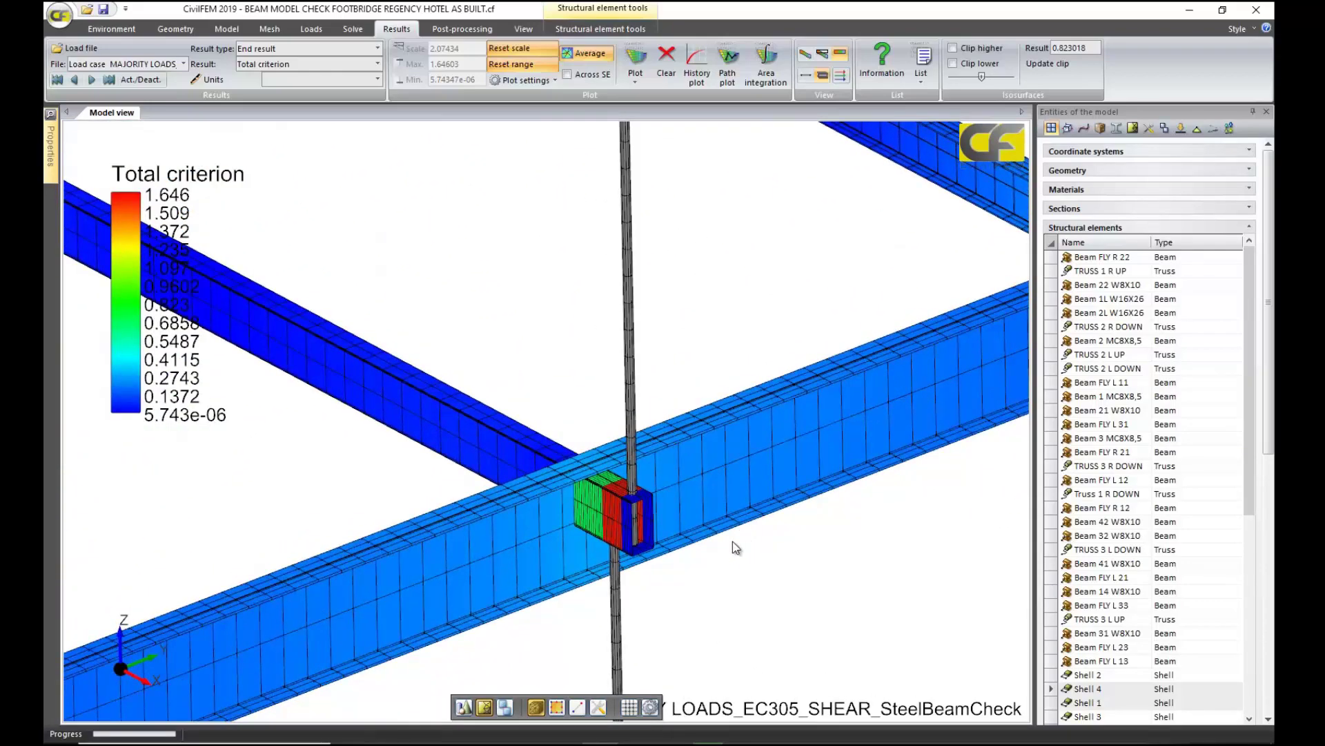